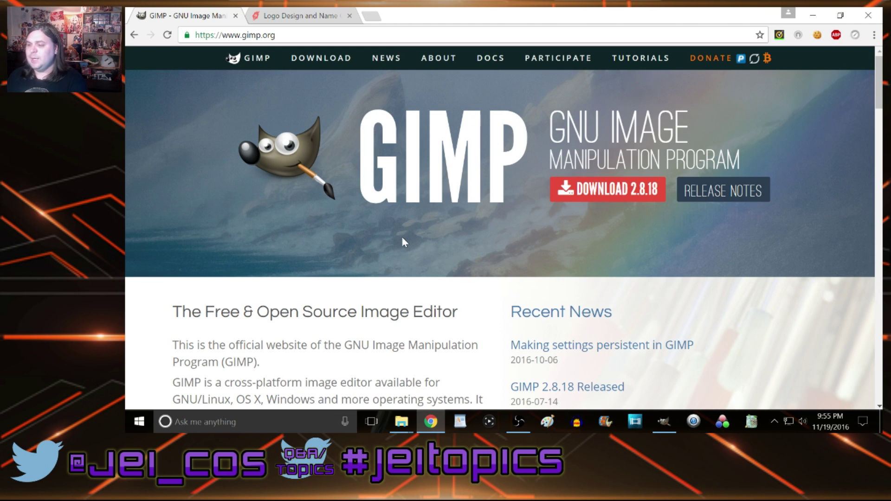
Switch to GIMP and clear the browser window from the desktop
{"action": "left_click", "coordinate": [668, 423]}
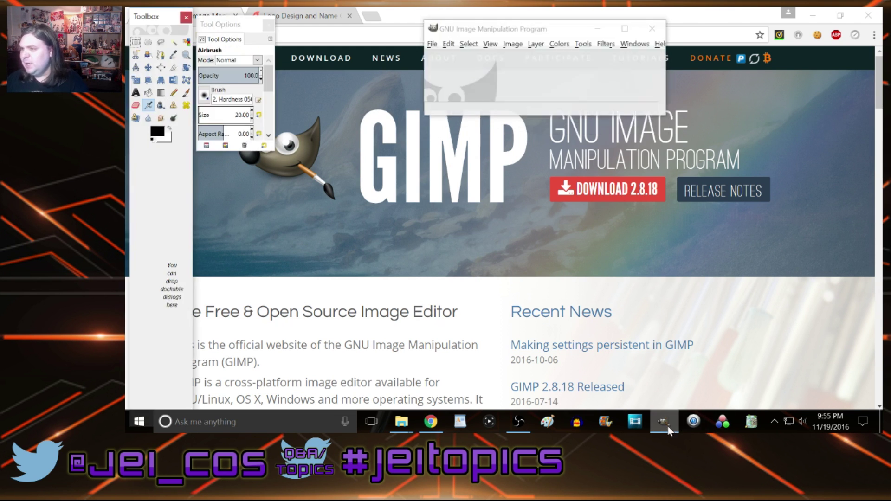
{"action": "left_click_drag", "start_coordinate": [504, 23], "coordinate": [490, 36]}
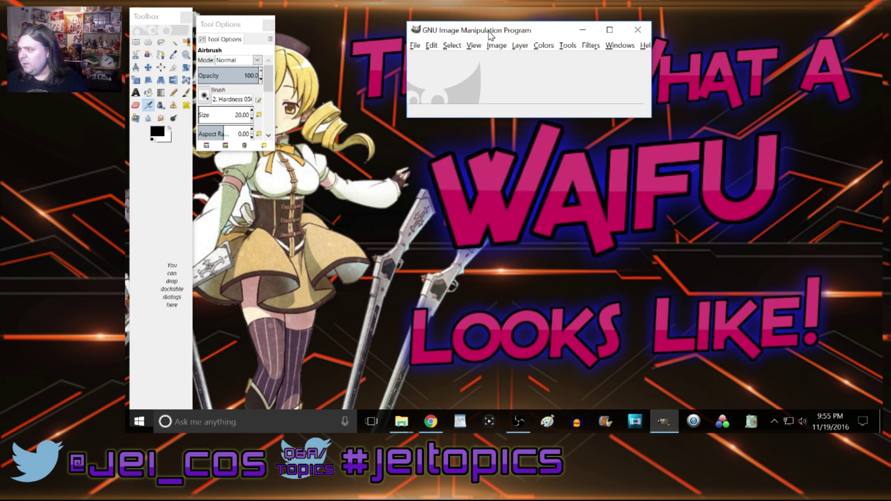
{"action": "left_click", "coordinate": [431, 422]}
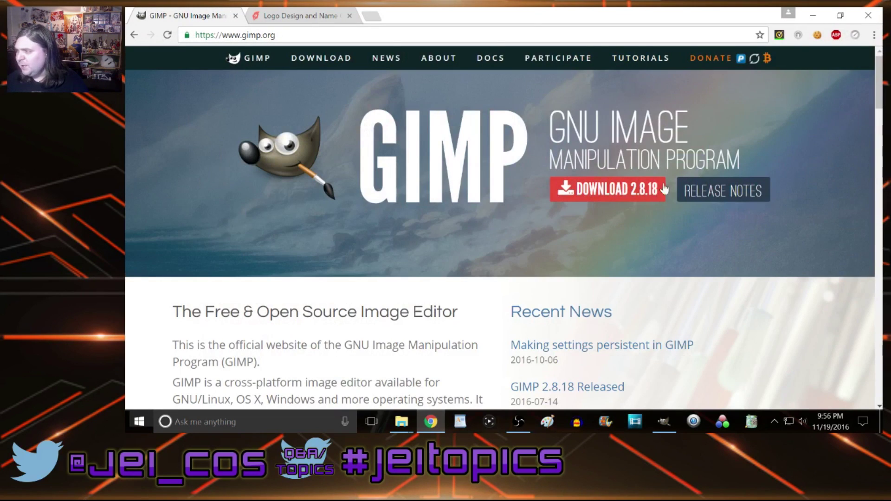
{"action": "left_click", "coordinate": [424, 421]}
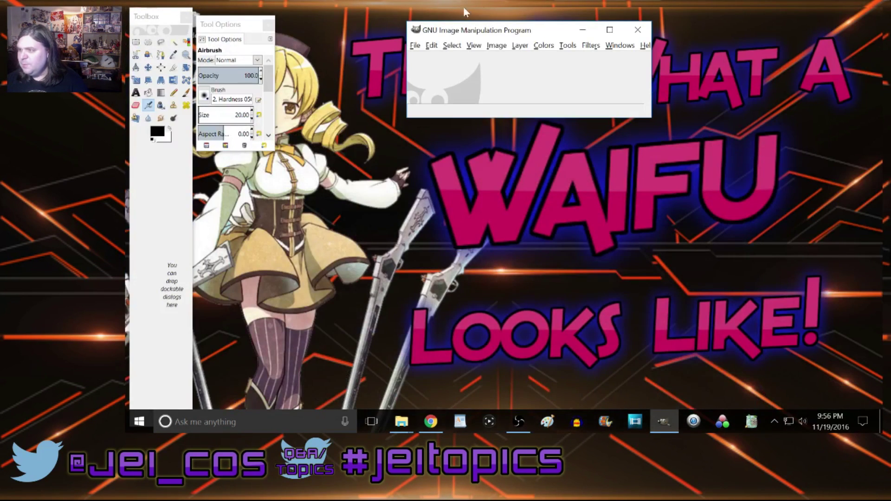
Rearrange the empty image window and move the Tool Options window away from the Toolbox
{"action": "left_click", "coordinate": [432, 31]}
{"action": "left_click_drag", "start_coordinate": [432, 31], "coordinate": [447, 32]}
{"action": "left_click_drag", "start_coordinate": [241, 25], "coordinate": [293, 154]}
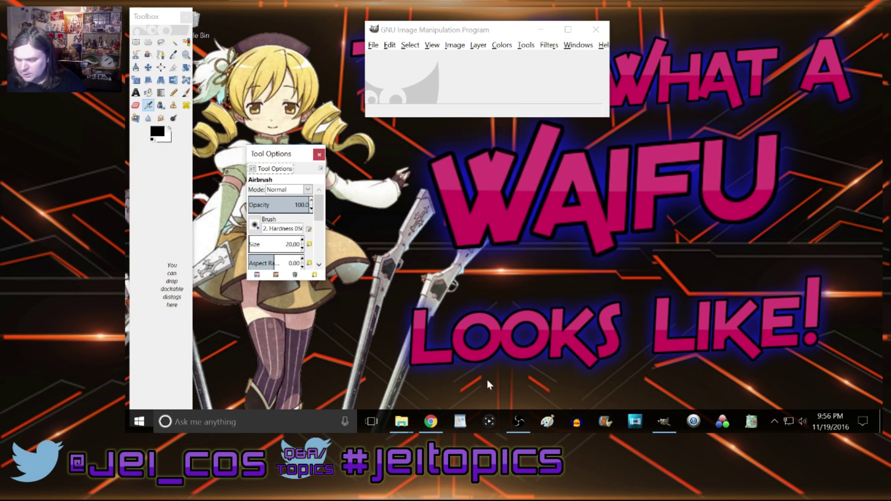
{"action": "left_click", "coordinate": [519, 425]}
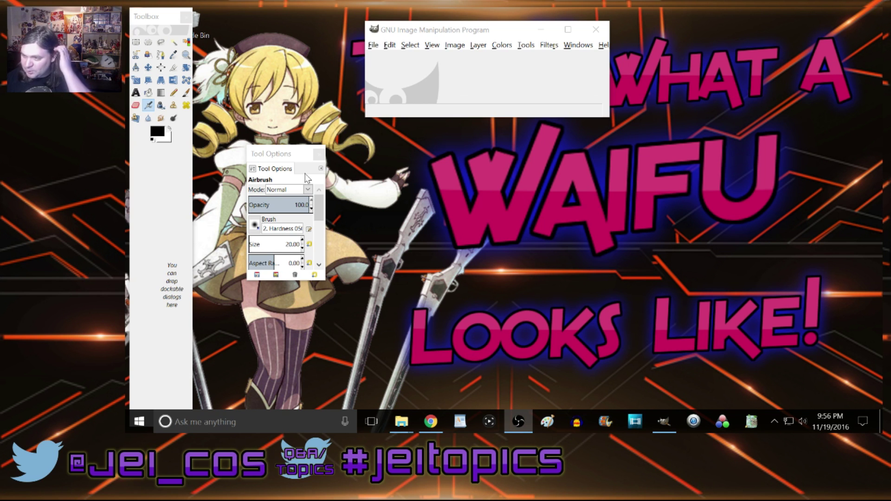
Pull the hidden Layers - Brushes window into view and place it below the Toolbox's tools, with Tool Options clear of it
{"action": "left_click_drag", "start_coordinate": [299, 159], "coordinate": [237, 164]}
{"action": "mouse_move", "coordinate": [130, 159]}
{"action": "left_mouse_down"}
{"action": "mouse_move", "coordinate": [184, 158]}
{"action": "mouse_move", "coordinate": [289, 26]}
{"action": "mouse_move", "coordinate": [224, 12]}
{"action": "mouse_move", "coordinate": [239, 18]}
{"action": "mouse_move", "coordinate": [229, 75]}
{"action": "mouse_move", "coordinate": [210, 116]}
{"action": "mouse_move", "coordinate": [174, 155]}
{"action": "mouse_move", "coordinate": [158, 157]}
{"action": "mouse_move", "coordinate": [158, 249]}
{"action": "mouse_move", "coordinate": [171, 182]}
{"action": "mouse_move", "coordinate": [176, 11]}
{"action": "left_mouse_up"}
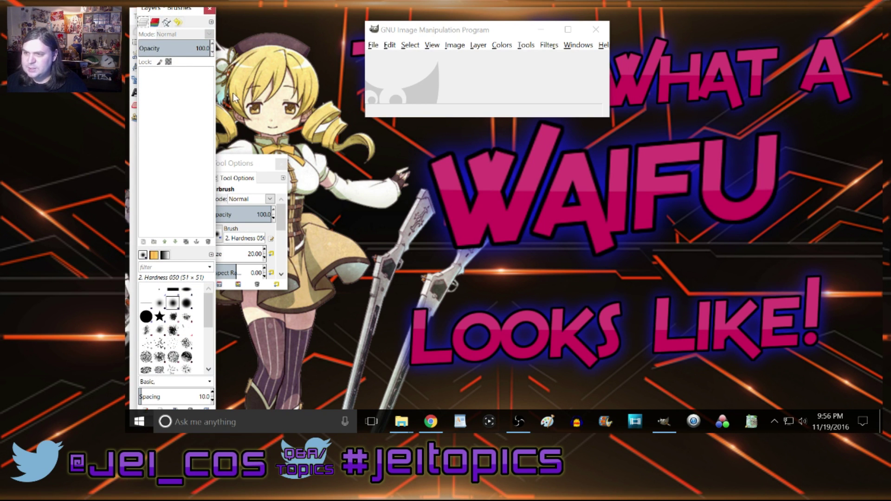
{"action": "left_click_drag", "start_coordinate": [240, 166], "coordinate": [277, 151]}
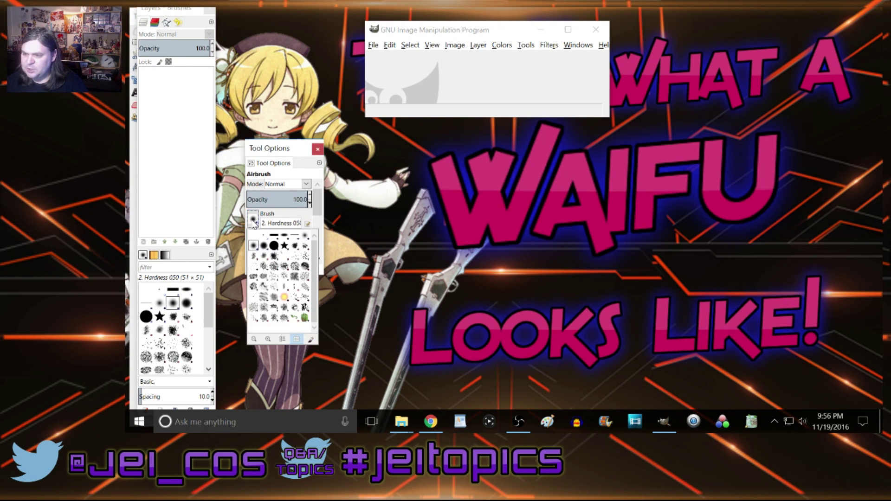
{"action": "left_click_drag", "start_coordinate": [173, 15], "coordinate": [164, 181]}
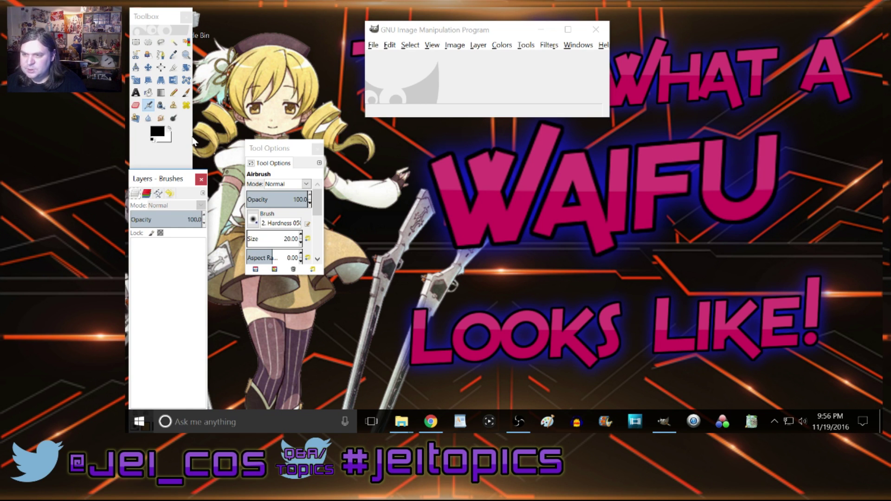
Try a wider Toolbox with the Layers - Brushes window laid over its lower part
{"action": "left_click_drag", "start_coordinate": [195, 138], "coordinate": [205, 138]}
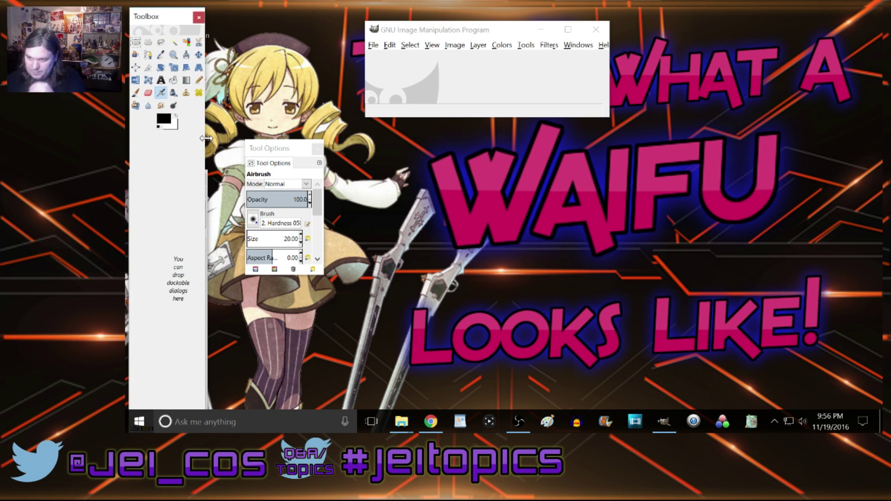
{"action": "left_click", "coordinate": [205, 184]}
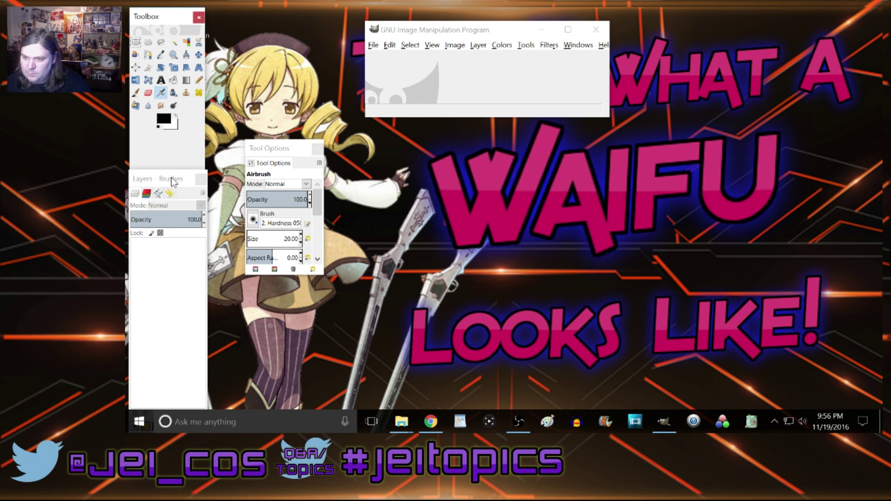
{"action": "left_click_drag", "start_coordinate": [179, 176], "coordinate": [182, 178]}
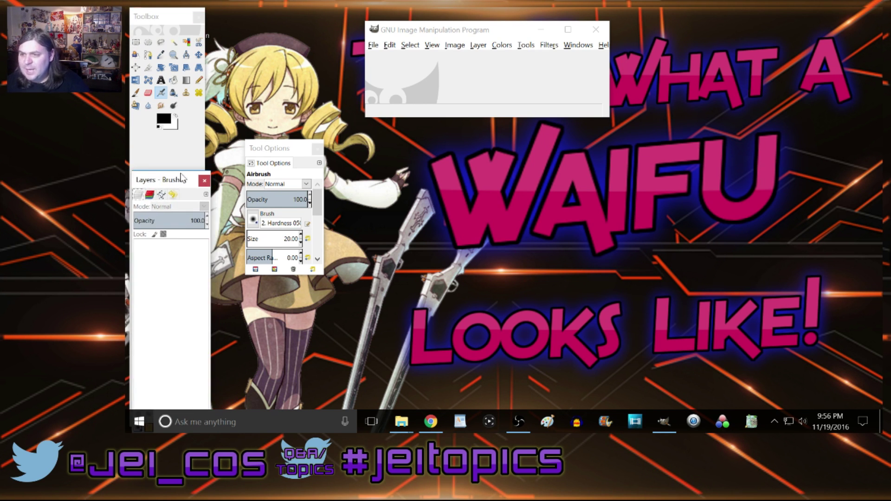
{"action": "left_click_drag", "start_coordinate": [205, 147], "coordinate": [194, 146]}
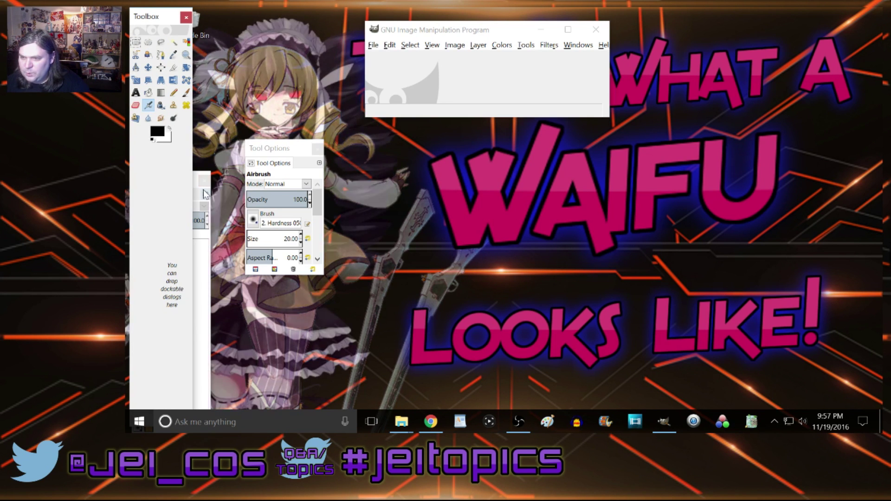
Place the Layers - Brushes window over the Toolbox's empty lower area and set Tool Options directly beside the Toolbox
{"action": "left_click", "coordinate": [202, 265]}
{"action": "left_click_drag", "start_coordinate": [181, 183], "coordinate": [194, 176]}
{"action": "left_click_drag", "start_coordinate": [277, 157], "coordinate": [227, 42]}
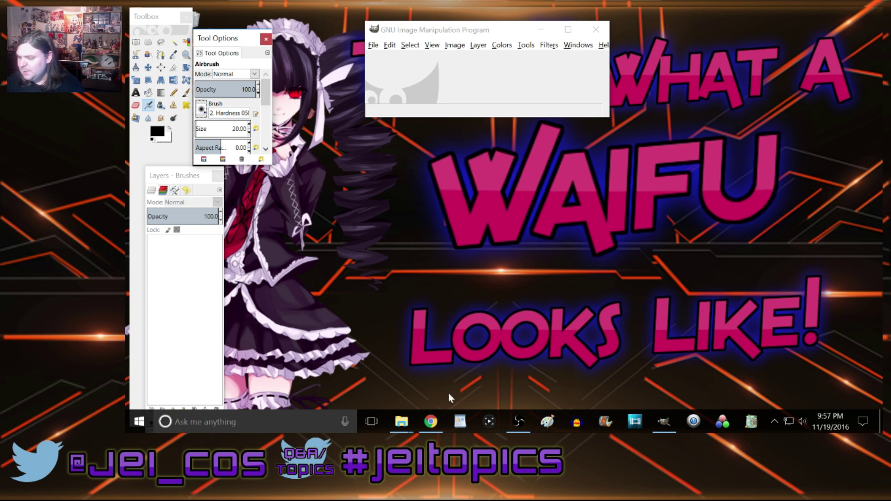
Switch to the File Explorer window showing the oc pictures folder and position it below the empty GIMP image window
{"action": "left_click", "coordinate": [402, 421]}
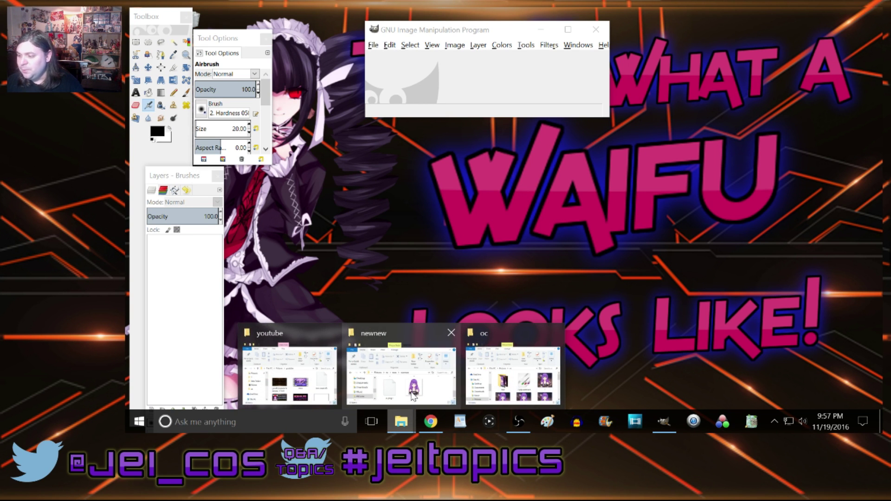
{"action": "left_click", "coordinate": [513, 376]}
{"action": "left_click_drag", "start_coordinate": [365, 133], "coordinate": [518, 135]}
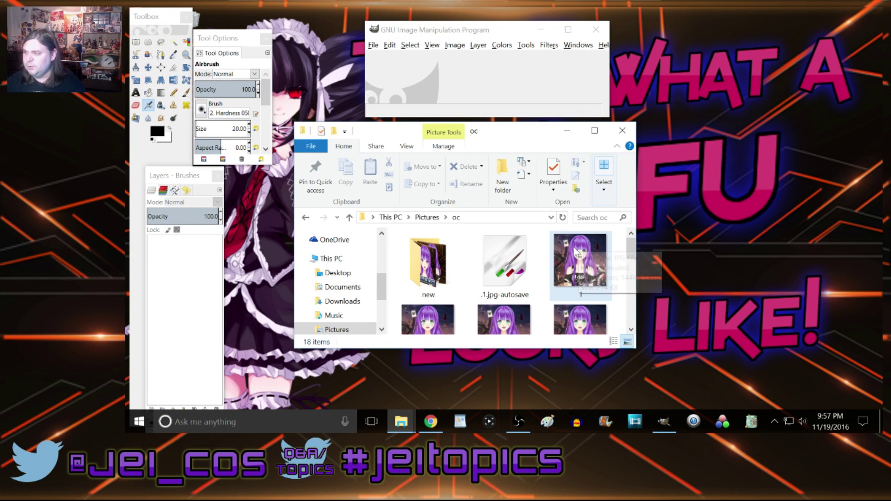
{"action": "left_click_drag", "start_coordinate": [551, 135], "coordinate": [490, 167]}
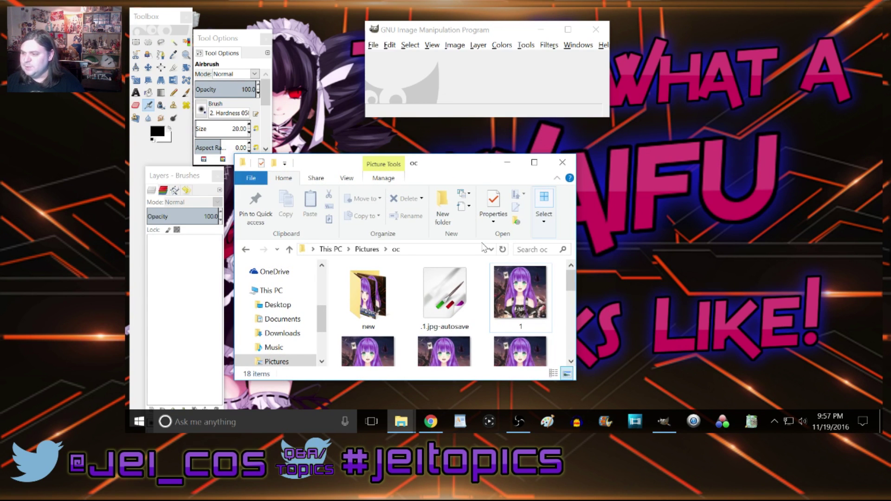
Look through the newnew, new and oc folders for a character picture to edit
{"action": "double_click", "coordinate": [372, 294]}
{"action": "double_click", "coordinate": [444, 297]}
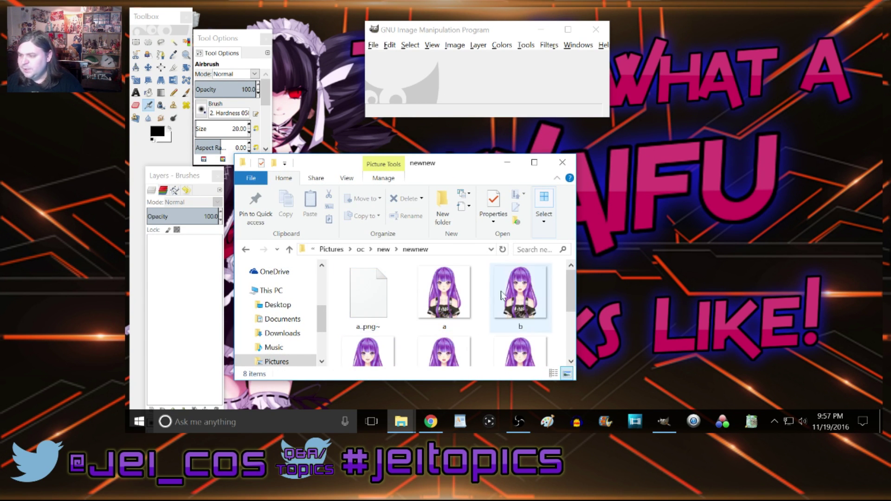
{"action": "scroll", "coordinate": [461, 302], "scroll_direction": "down", "scroll_amount": 2}
{"action": "scroll", "coordinate": [461, 302], "scroll_direction": "up", "scroll_amount": 2}
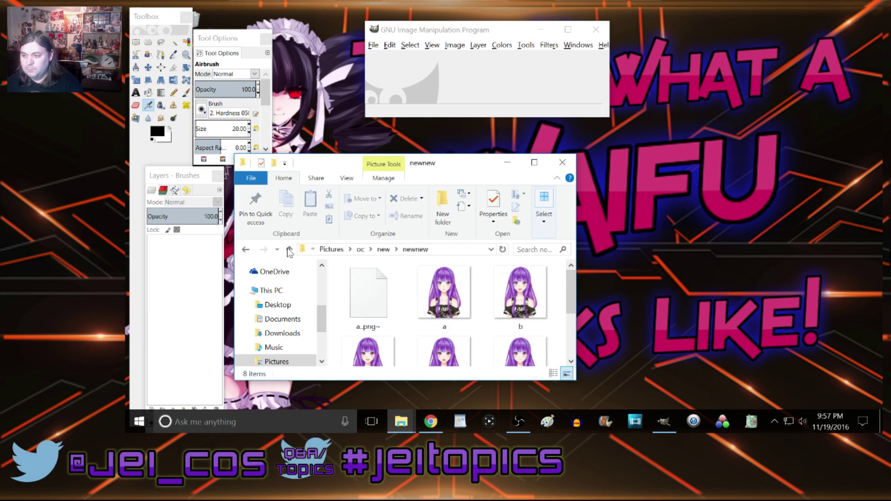
{"action": "left_click", "coordinate": [246, 250]}
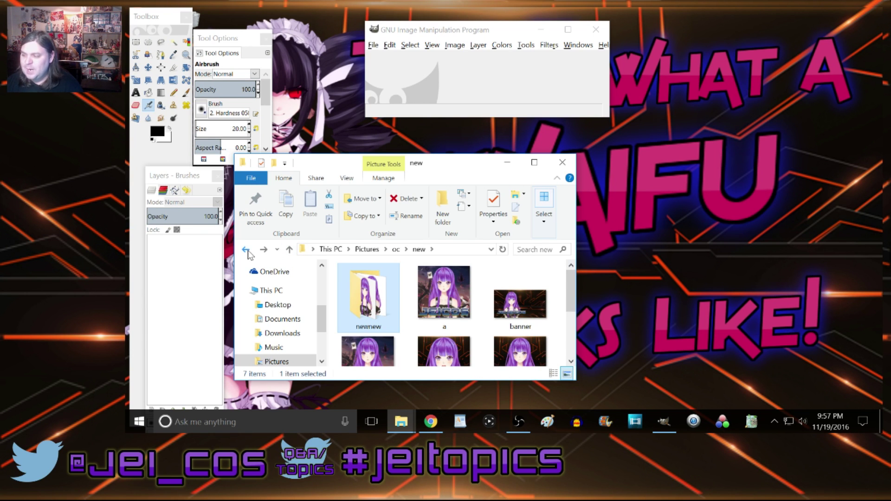
{"action": "scroll", "coordinate": [444, 297], "scroll_direction": "down", "scroll_amount": 2}
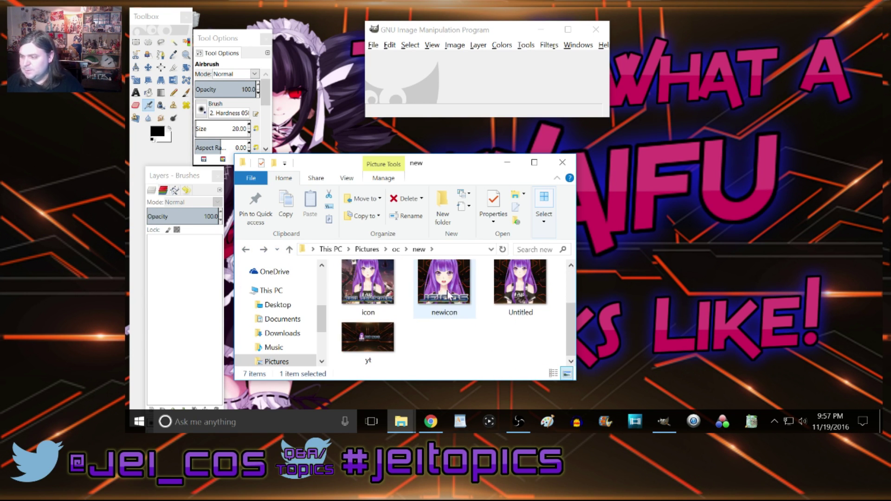
{"action": "left_click", "coordinate": [246, 250]}
{"action": "scroll", "coordinate": [520, 320], "scroll_direction": "down", "scroll_amount": 2}
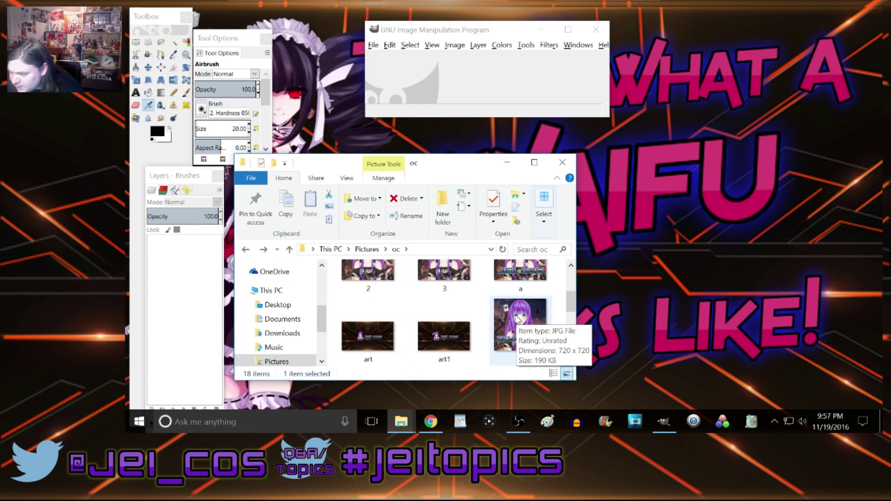
{"action": "scroll", "coordinate": [533, 344], "scroll_direction": "down", "scroll_amount": 2}
Open the Untitled picture from the oc folder's new subfolder in GIMP
{"action": "key", "text": "alt+Right"}
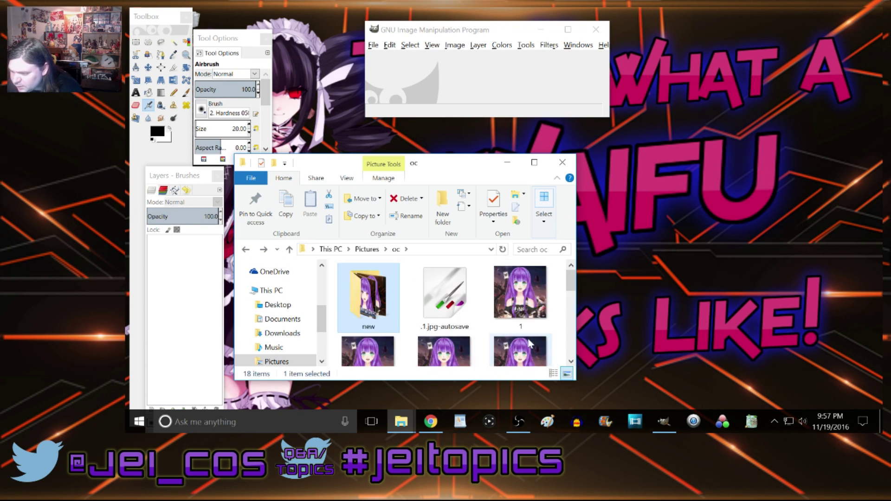
{"action": "scroll", "coordinate": [488, 293], "scroll_direction": "down", "scroll_amount": 3}
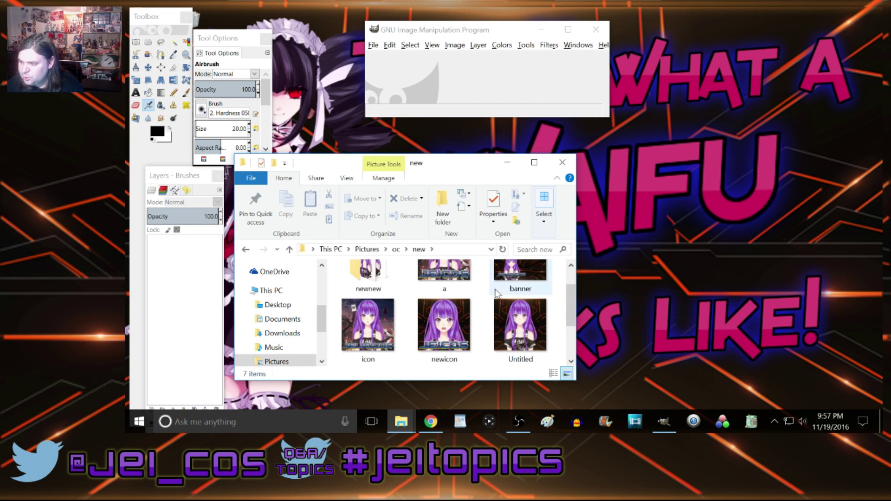
{"action": "left_click_drag", "start_coordinate": [514, 295], "coordinate": [485, 89]}
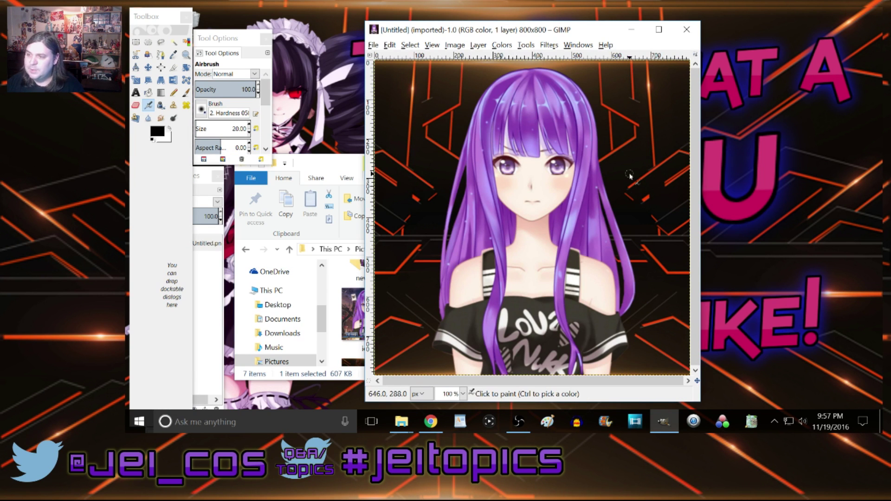
Choose the Eraser, set its size to 288.59, and return to the image window
{"action": "left_click", "coordinate": [136, 106]}
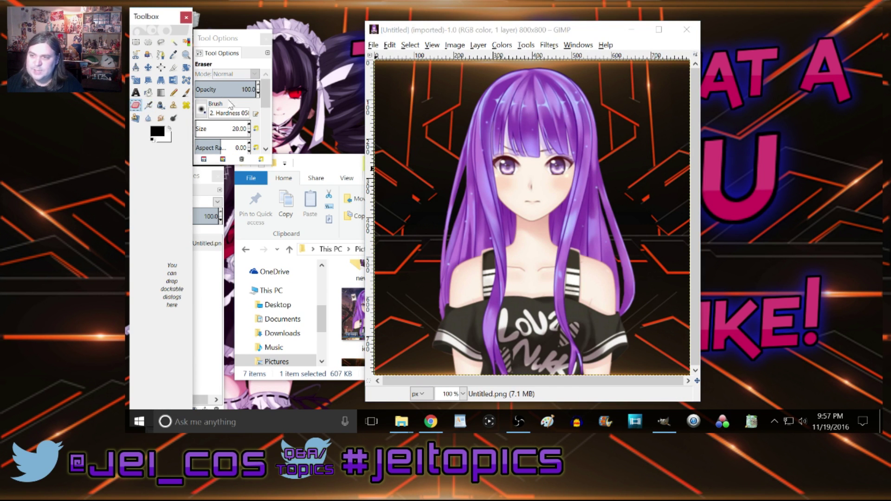
{"action": "left_click_drag", "start_coordinate": [200, 129], "coordinate": [266, 130]}
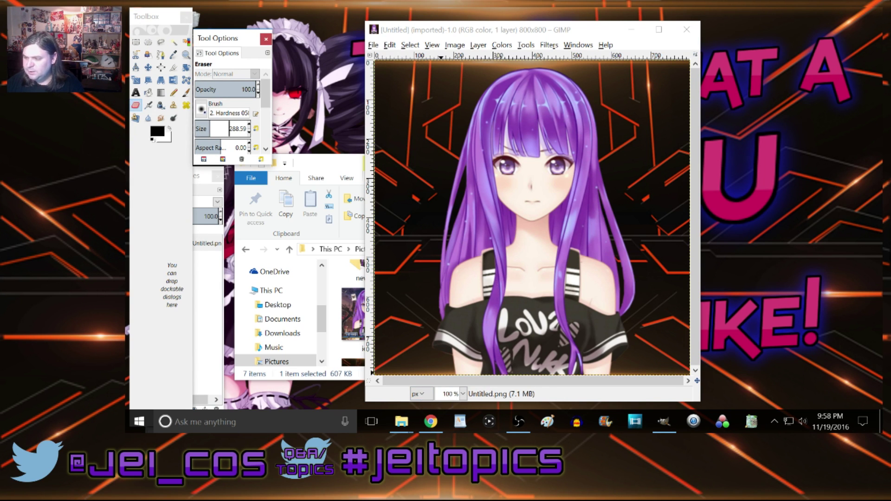
{"action": "left_click", "coordinate": [664, 421]}
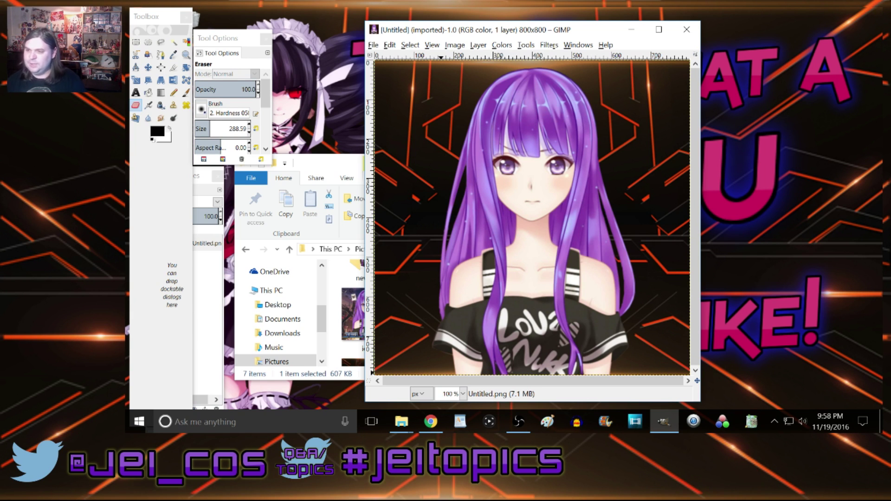
{"action": "key", "text": "Return"}
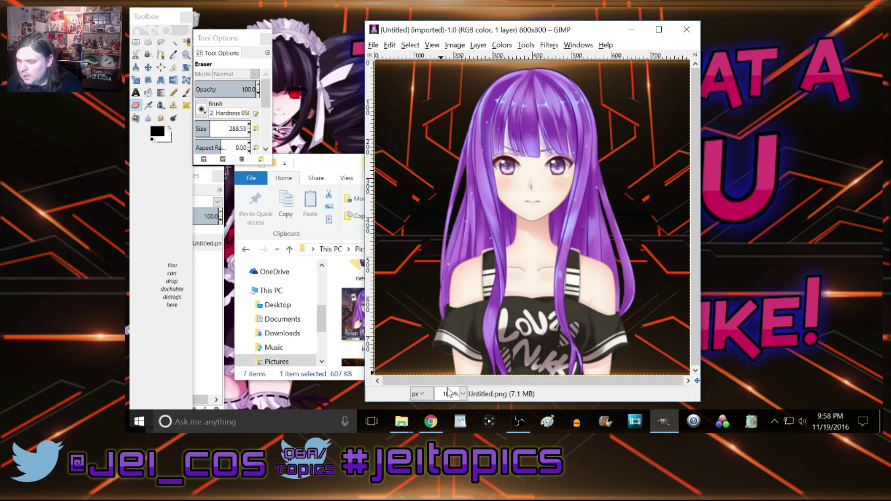
View the picture at different zoom levels, finishing at 50 %
{"action": "key", "text": "shift+2"}
{"action": "key", "text": "1"}
{"action": "key", "text": "2"}
{"action": "key", "text": "1"}
{"action": "key", "text": "shift+2"}
{"action": "left_click", "coordinate": [463, 395]}
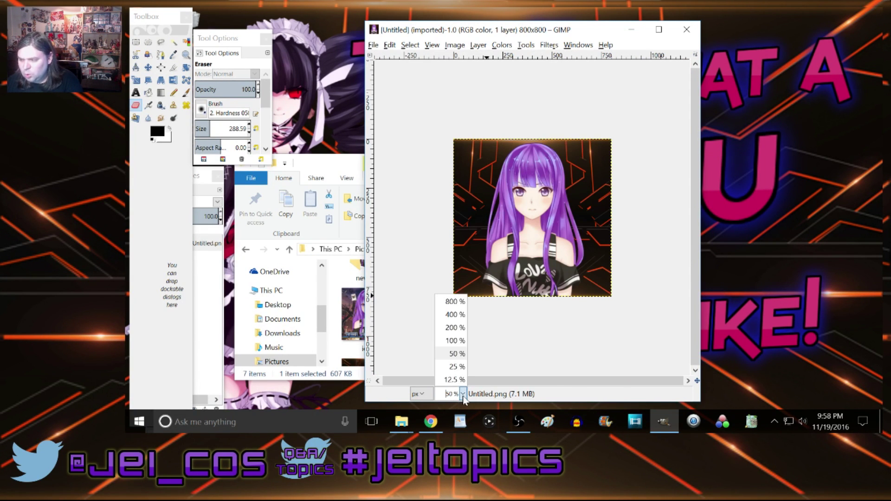
{"action": "left_click", "coordinate": [463, 396]}
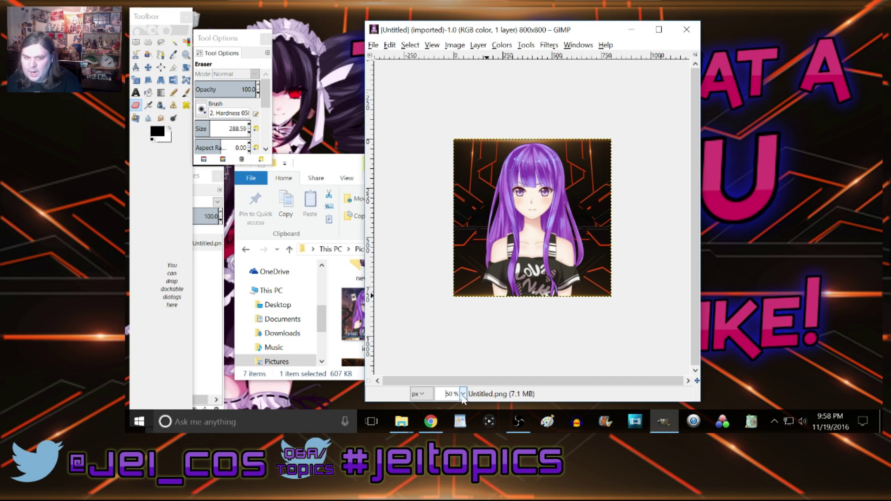
{"action": "key", "text": "2"}
{"action": "key", "text": "shift+2"}
{"action": "key", "text": "shift+3"}
{"action": "key", "text": "shift+2"}
Erase the background along the image's left side, switching the eraser from the soft brush to 2. Hardness 100
{"action": "left_click_drag", "start_coordinate": [464, 144], "coordinate": [464, 161]}
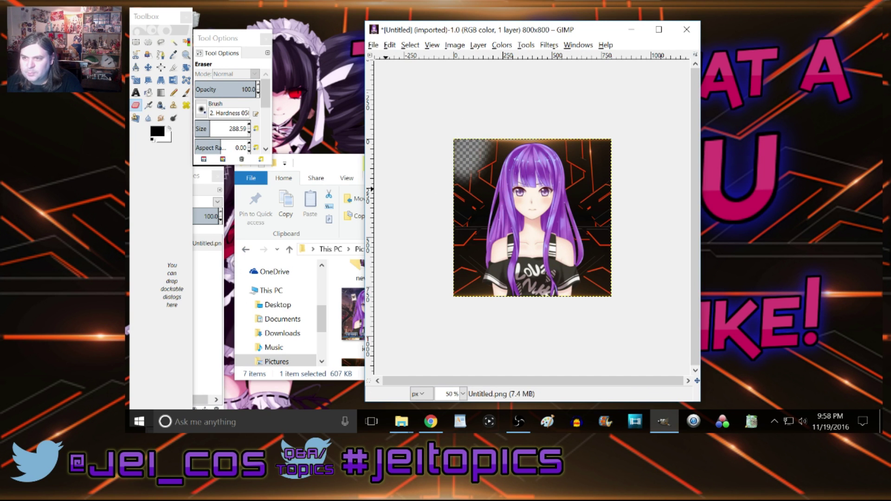
{"action": "left_click", "coordinate": [201, 109]}
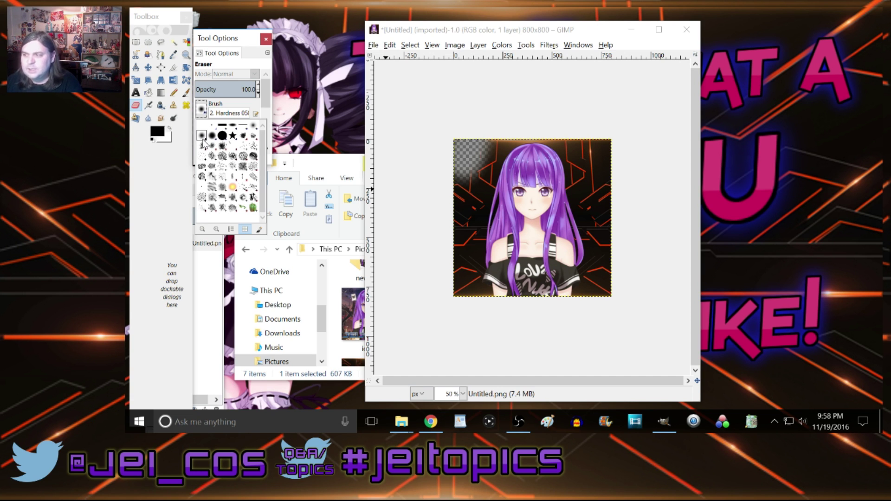
{"action": "left_click", "coordinate": [223, 135]}
{"action": "mouse_move", "coordinate": [426, 193]}
{"action": "left_mouse_down"}
{"action": "mouse_move", "coordinate": [478, 143]}
{"action": "mouse_move", "coordinate": [458, 160]}
{"action": "mouse_move", "coordinate": [458, 298]}
{"action": "left_mouse_up"}
Undo a test erasure on the character's face and erase the background along the image's right side
{"action": "left_click", "coordinate": [522, 192]}
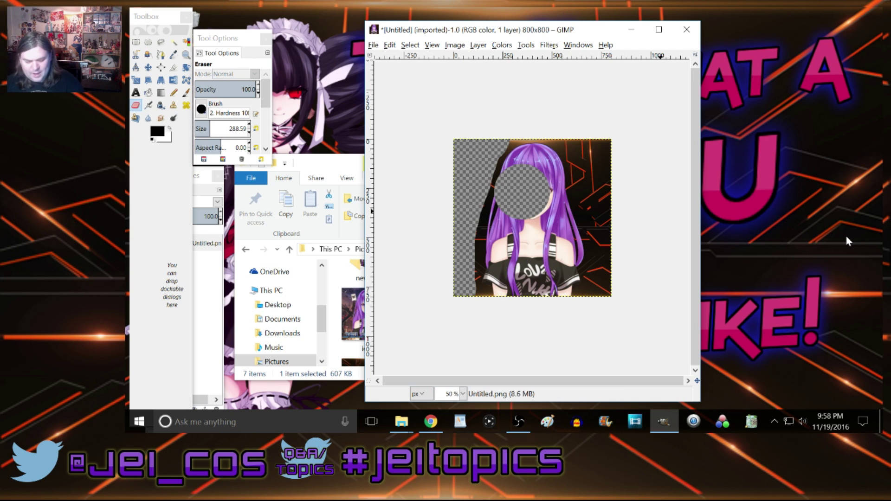
{"action": "key", "text": "ctrl+z"}
{"action": "left_click", "coordinate": [589, 140]}
{"action": "mouse_move", "coordinate": [590, 143]}
{"action": "left_mouse_down"}
{"action": "mouse_move", "coordinate": [614, 216]}
{"action": "mouse_move", "coordinate": [623, 290]}
{"action": "left_mouse_up"}
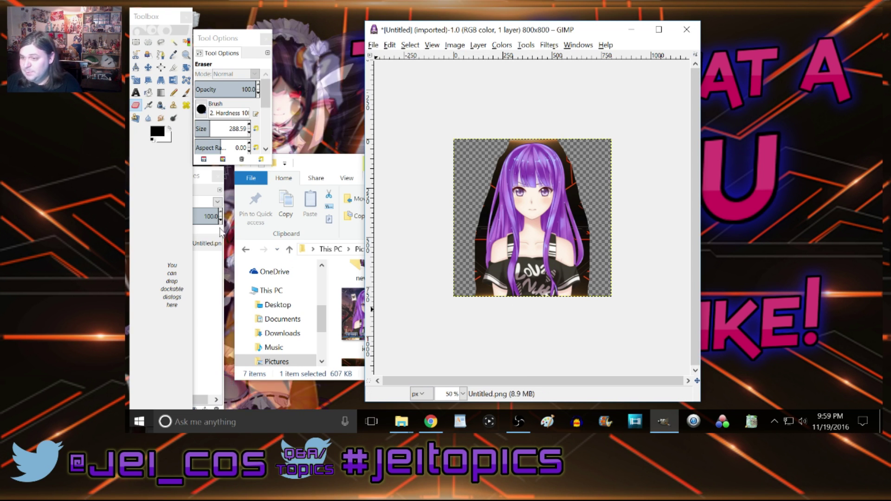
Close the erased character picture without saving its changes and bring up the youtube pictures folder beside GIMP
{"action": "left_click", "coordinate": [686, 30]}
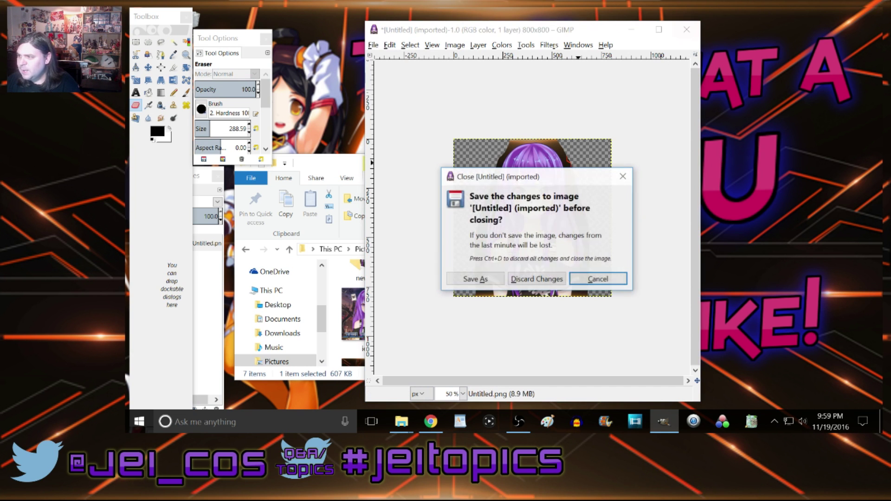
{"action": "left_click", "coordinate": [531, 282]}
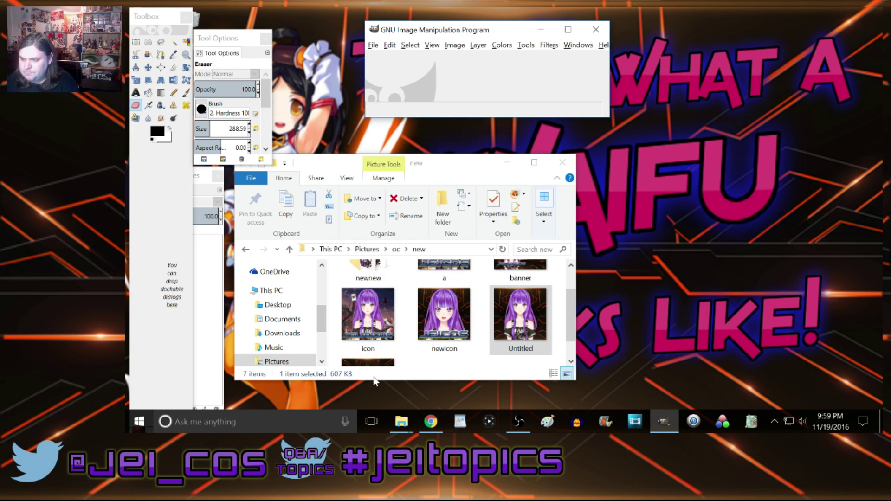
{"action": "mouse_move", "coordinate": [409, 428]}
{"action": "left_click", "coordinate": [316, 379]}
{"action": "left_click_drag", "start_coordinate": [307, 156], "coordinate": [325, 195]}
{"action": "left_click", "coordinate": [595, 103]}
Create a blank 1280 × 720 image, then reposition and enlarge its window to fit the whole canvas
{"action": "left_click", "coordinate": [373, 45]}
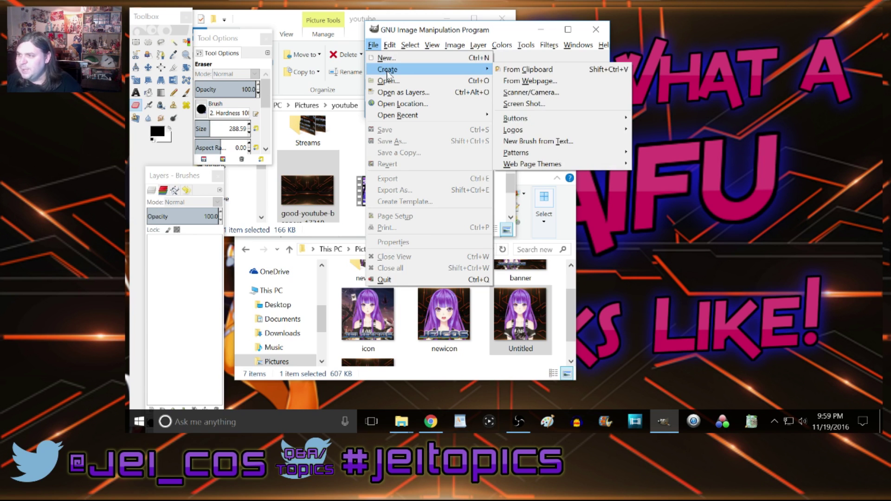
{"action": "left_click", "coordinate": [390, 81]}
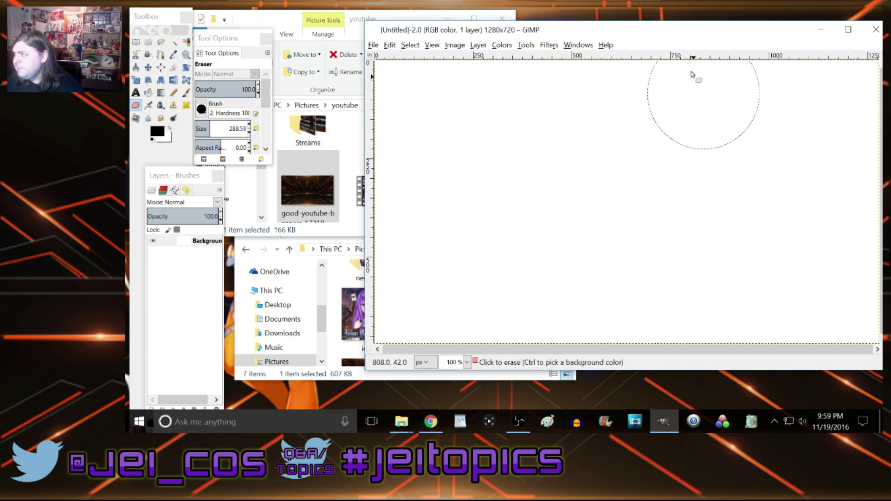
{"action": "left_click_drag", "start_coordinate": [686, 36], "coordinate": [624, 47]}
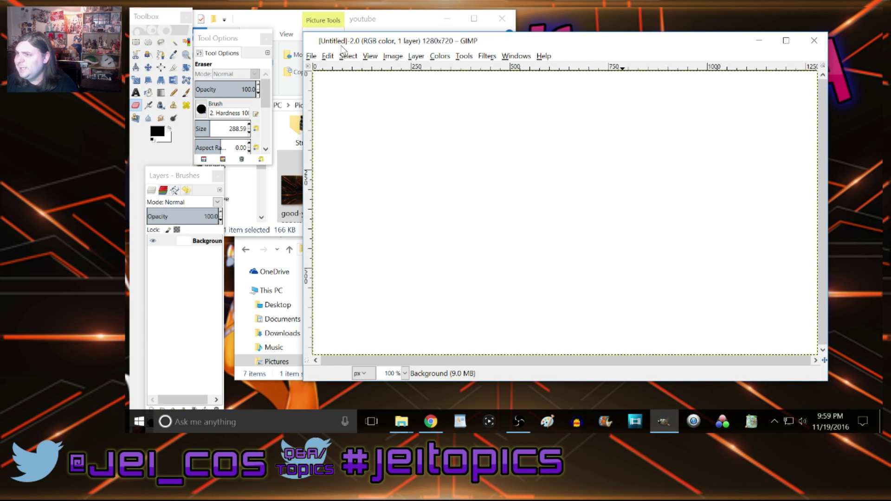
{"action": "left_click", "coordinate": [308, 29]}
{"action": "left_click", "coordinate": [548, 46]}
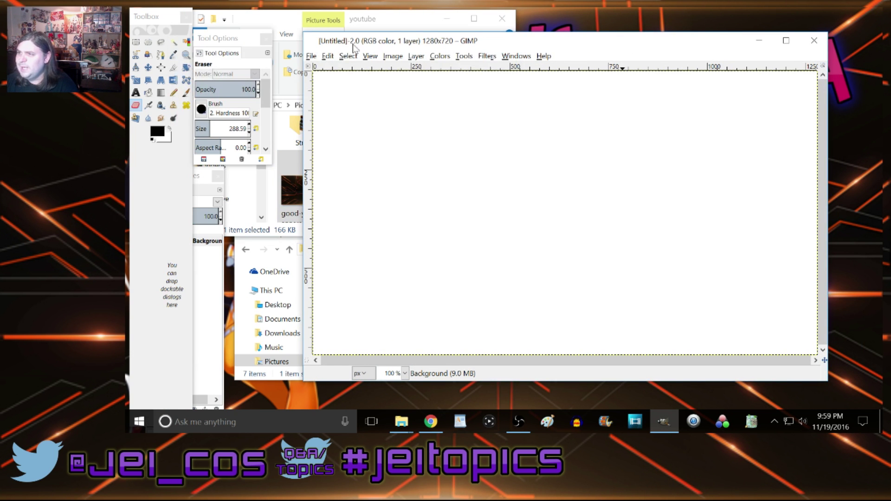
{"action": "left_click_drag", "start_coordinate": [304, 31], "coordinate": [287, 11]}
{"action": "left_click_drag", "start_coordinate": [825, 380], "coordinate": [852, 392]}
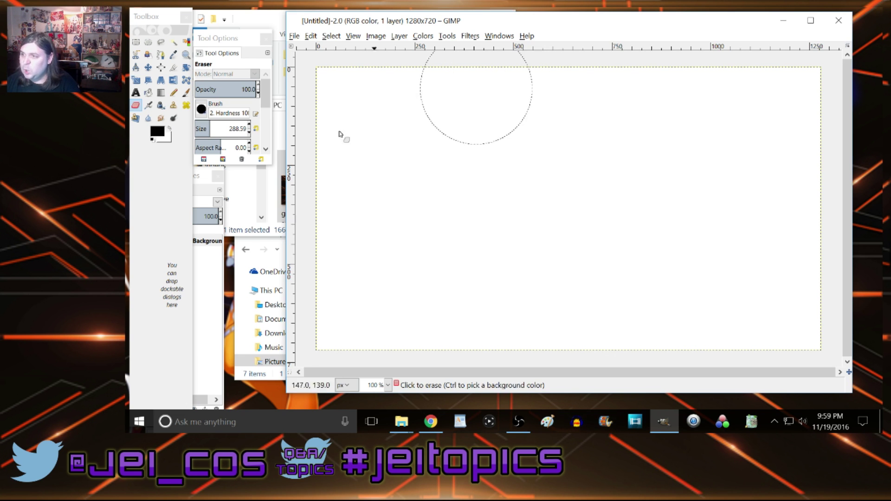
Add good-youtube-banners_17319.jpg from the youtube folder as a new layer and choose the Scale tool
{"action": "left_click", "coordinate": [249, 231]}
{"action": "left_click_drag", "start_coordinate": [304, 188], "coordinate": [574, 256]}
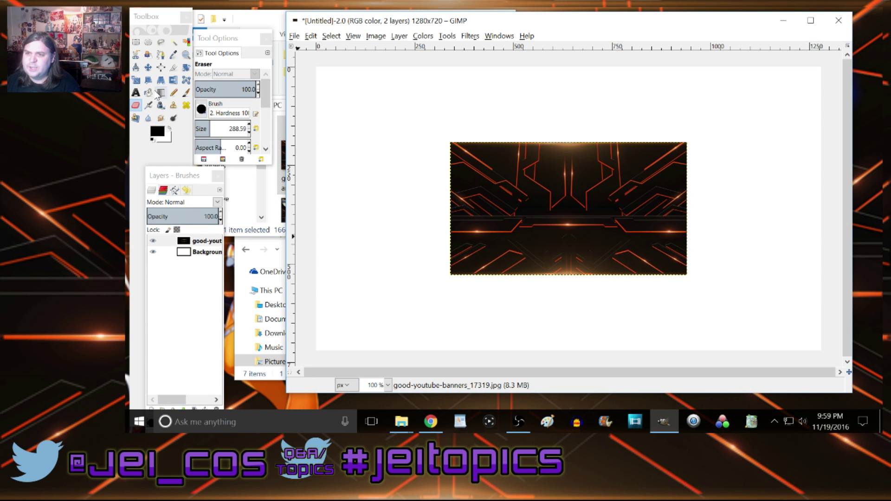
{"action": "left_click", "coordinate": [137, 81]}
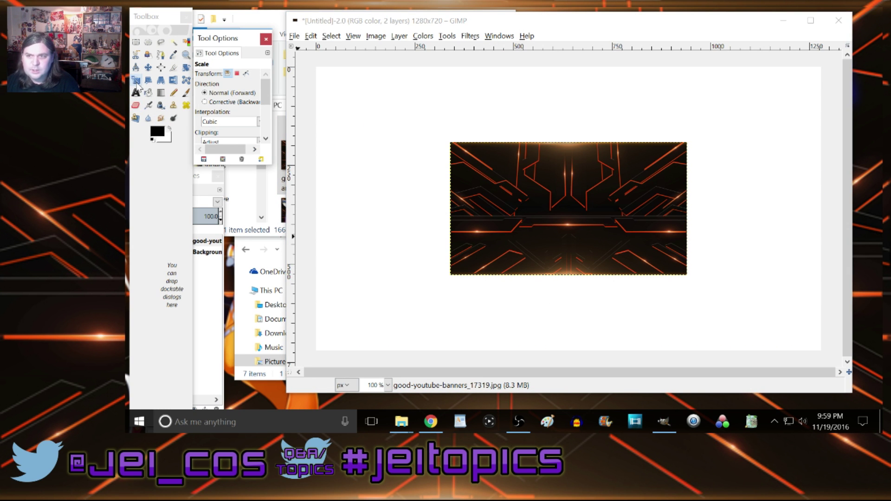
{"action": "left_click", "coordinate": [137, 83]}
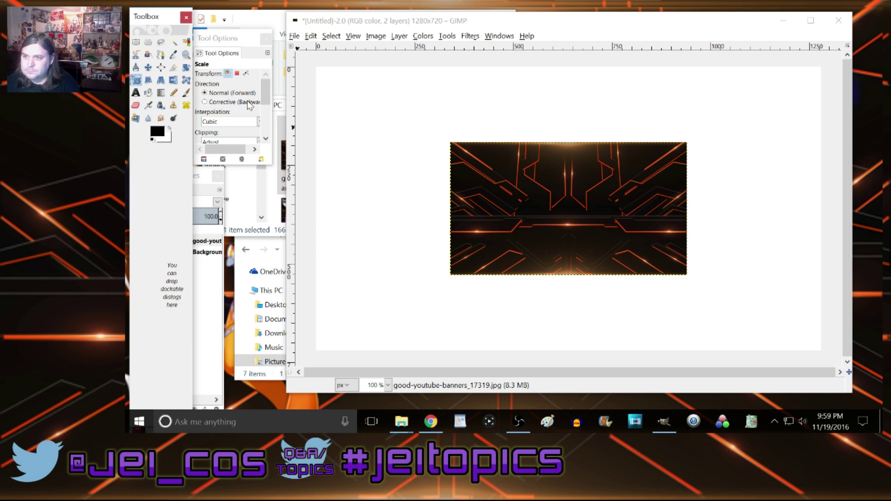
{"action": "mouse_move", "coordinate": [264, 95]}
{"action": "left_mouse_down"}
{"action": "mouse_move", "coordinate": [262, 135]}
{"action": "mouse_move", "coordinate": [266, 89]}
{"action": "left_mouse_up"}
{"action": "mouse_move", "coordinate": [234, 39]}
{"action": "left_mouse_down"}
{"action": "mouse_move", "coordinate": [297, 210]}
{"action": "mouse_move", "coordinate": [255, 40]}
{"action": "mouse_move", "coordinate": [235, 37]}
{"action": "left_mouse_up"}
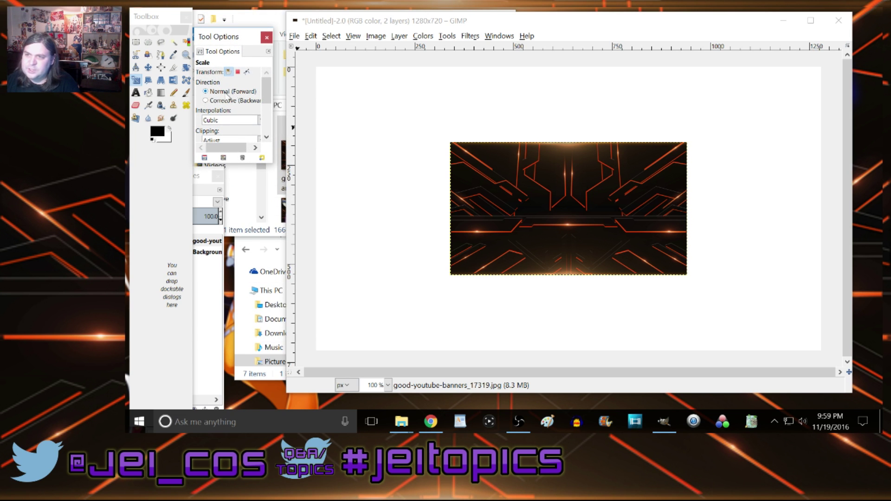
{"action": "left_click", "coordinate": [173, 94]}
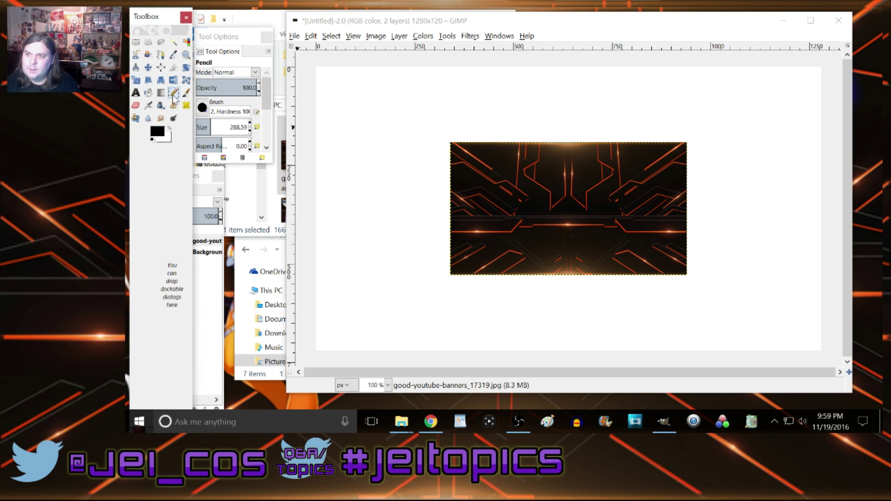
{"action": "left_click", "coordinate": [136, 80]}
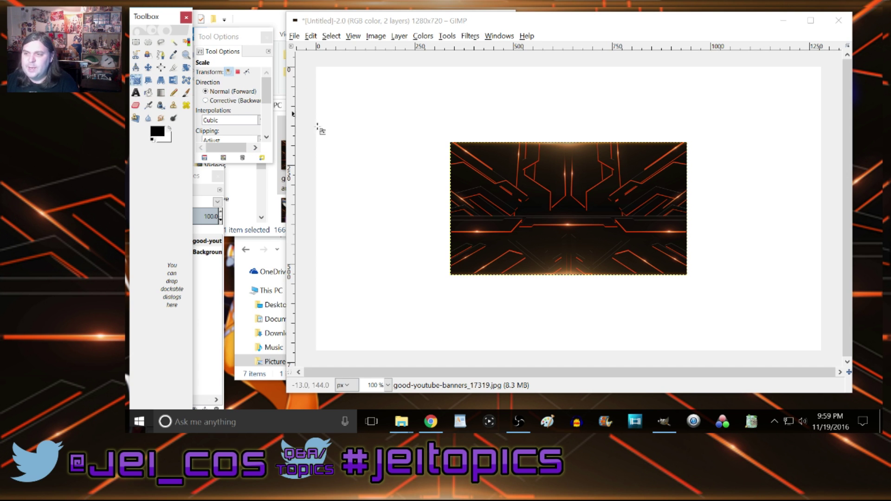
{"action": "left_click", "coordinate": [374, 213]}
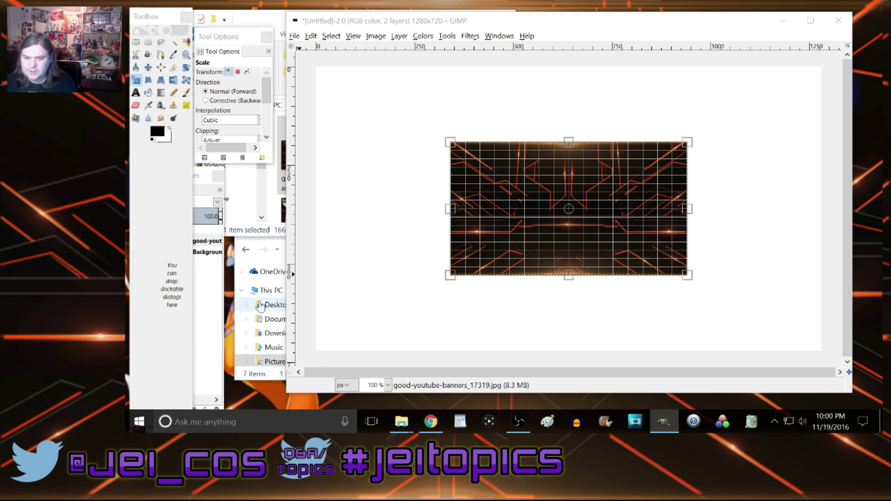
{"action": "left_click_drag", "start_coordinate": [422, 142], "coordinate": [490, 138]}
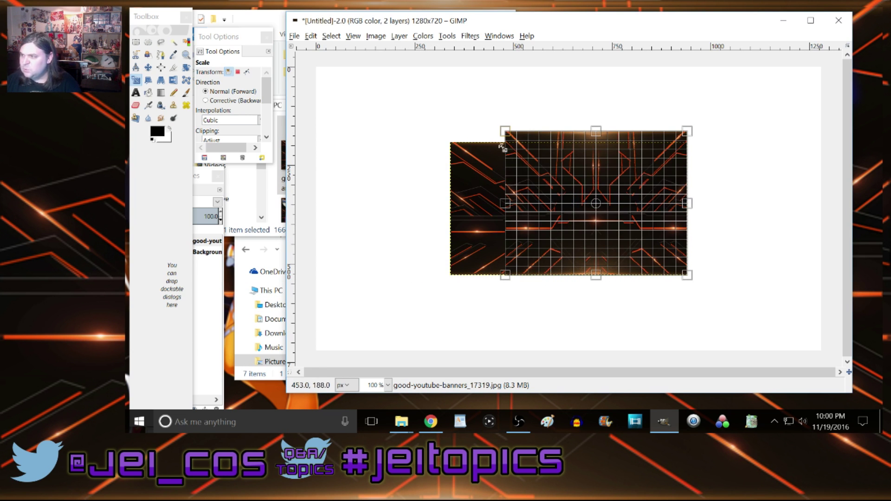
{"action": "key", "text": "Escape"}
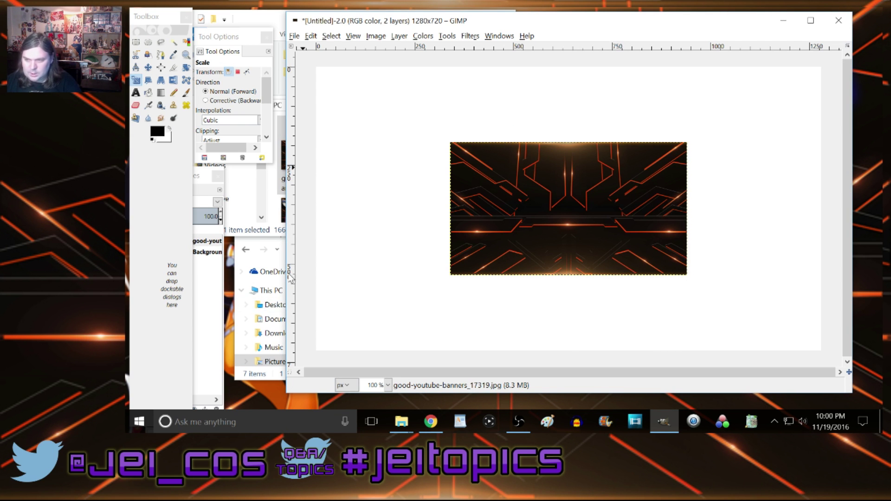
{"action": "left_click", "coordinate": [354, 229]}
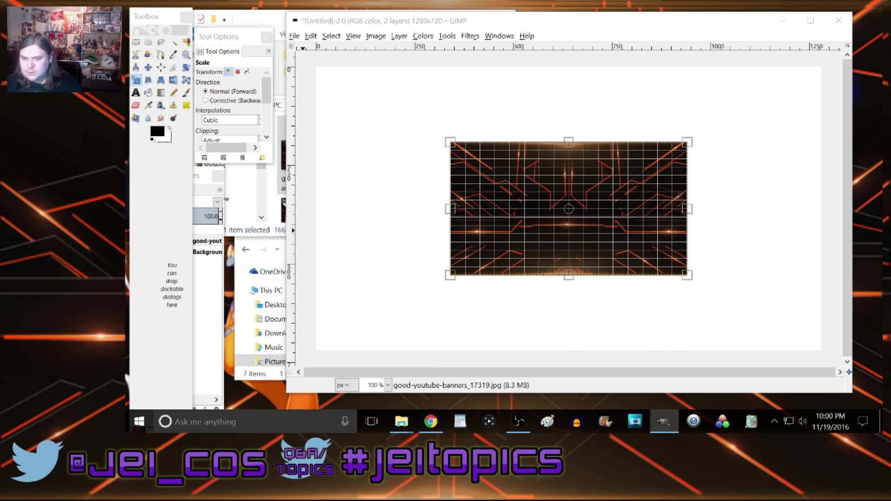
{"action": "left_click_drag", "start_coordinate": [279, 219], "coordinate": [309, 209]}
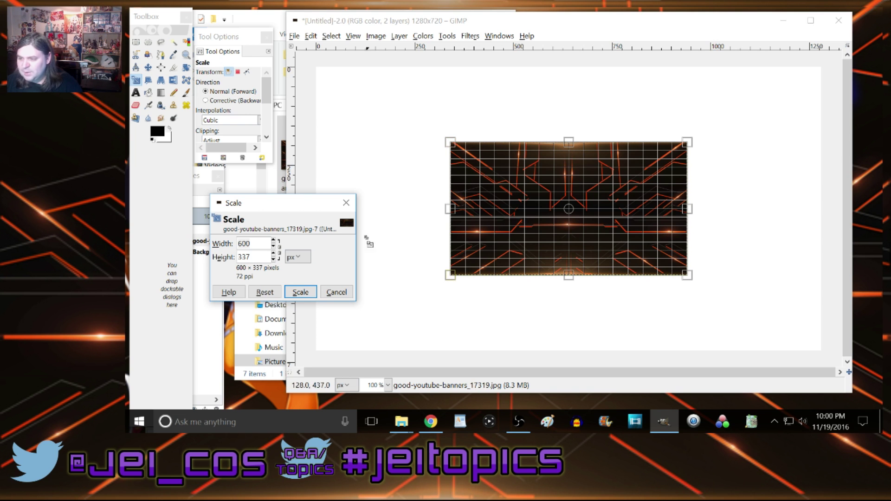
{"action": "mouse_move", "coordinate": [472, 160]}
{"action": "left_mouse_down"}
{"action": "mouse_move", "coordinate": [438, 87]}
{"action": "mouse_move", "coordinate": [486, 167]}
{"action": "left_mouse_up"}
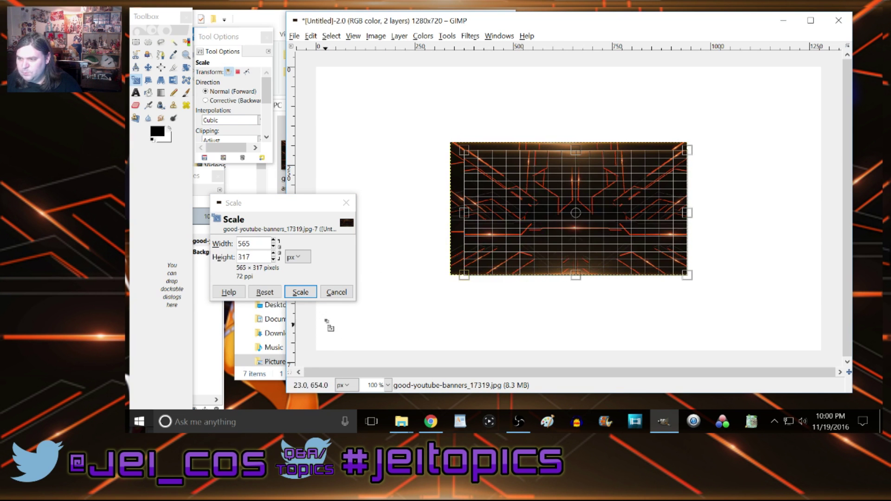
{"action": "left_click", "coordinate": [345, 294]}
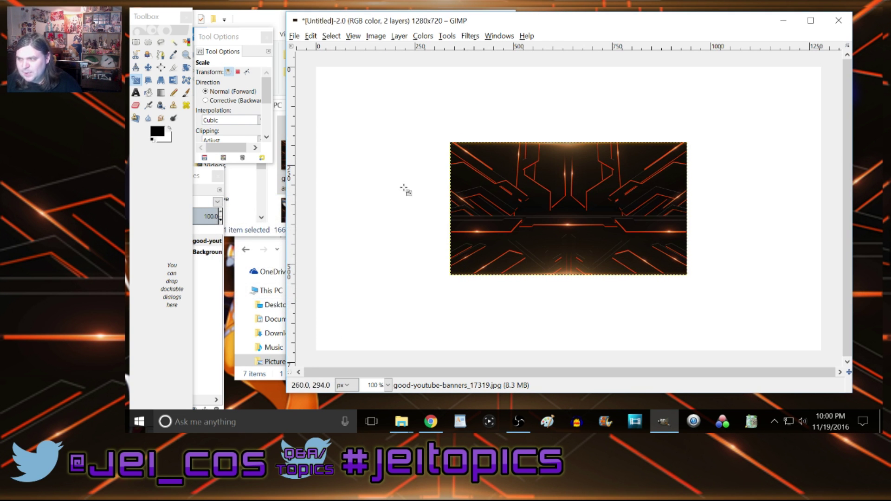
Scale the banner layer to 1278 × 718 px and position it over the whole canvas
{"action": "left_click", "coordinate": [384, 204]}
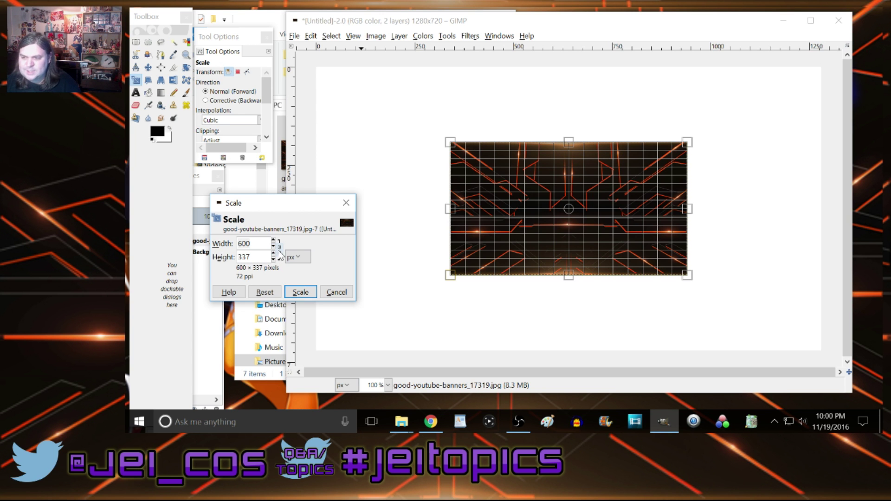
{"action": "left_click_drag", "start_coordinate": [490, 183], "coordinate": [330, 102]}
{"action": "left_click_drag", "start_coordinate": [680, 268], "coordinate": [773, 339]}
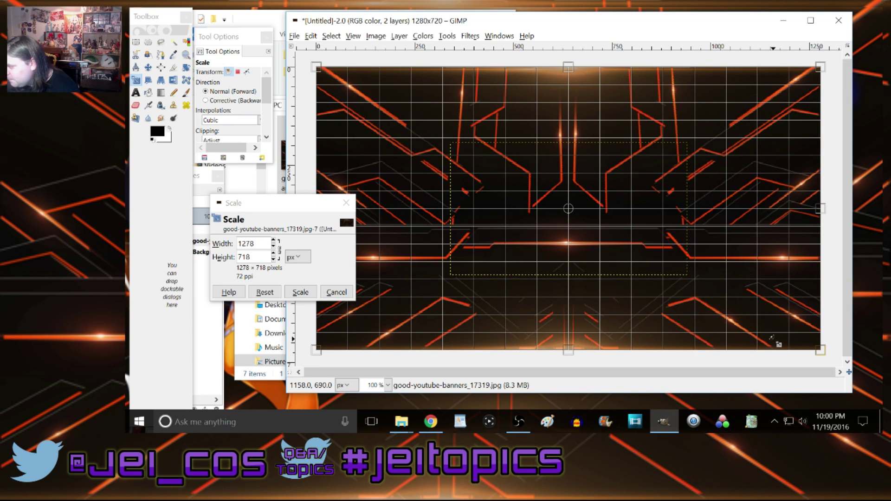
{"action": "left_click", "coordinate": [300, 293]}
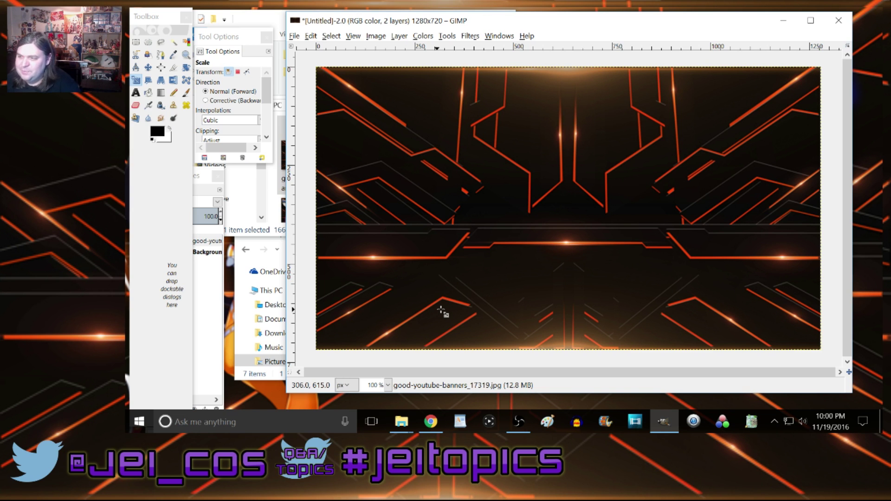
{"action": "left_click", "coordinate": [324, 115]}
{"action": "left_click", "coordinate": [338, 291]}
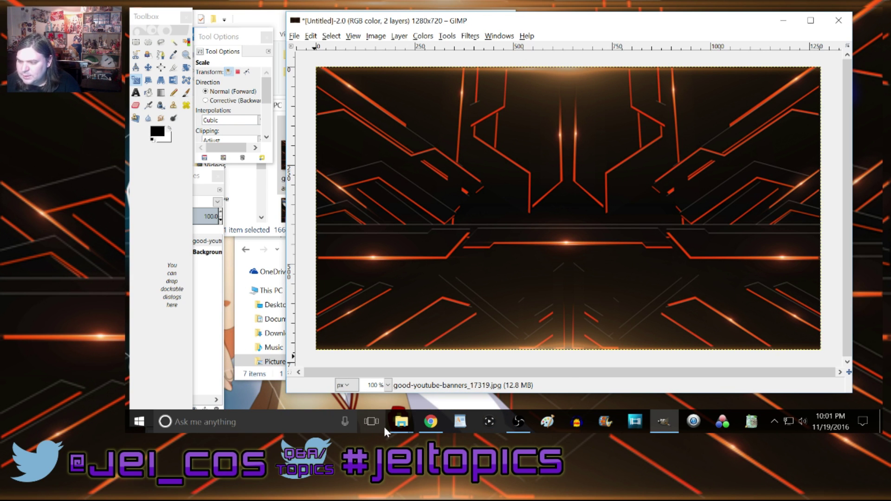
Add the character picture f..png from the newnew folder as a layer and scale it down to fit inside the canvas
{"action": "mouse_move", "coordinate": [401, 422]}
{"action": "left_click", "coordinate": [398, 376]}
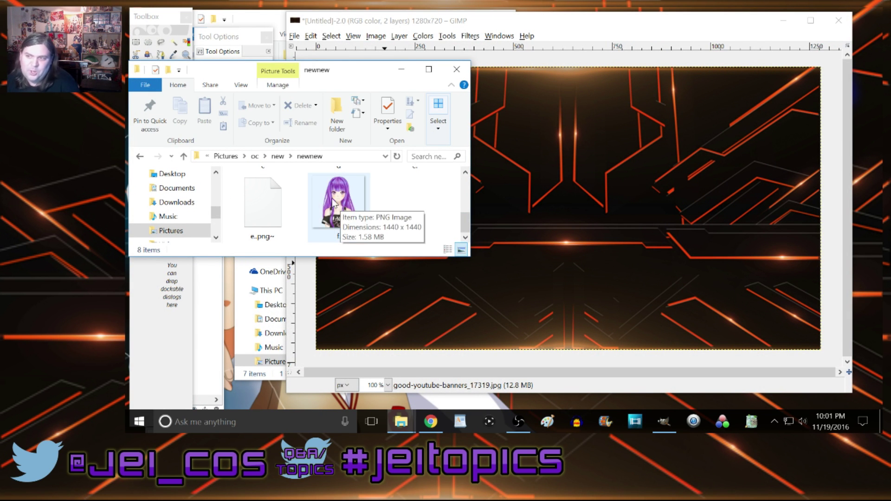
{"action": "left_click_drag", "start_coordinate": [328, 198], "coordinate": [537, 270]}
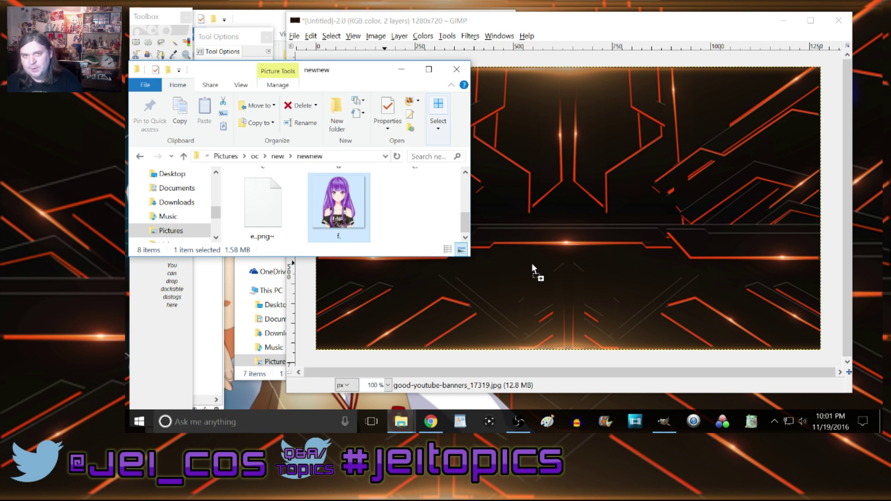
{"action": "left_click_drag", "start_coordinate": [531, 263], "coordinate": [531, 263]}
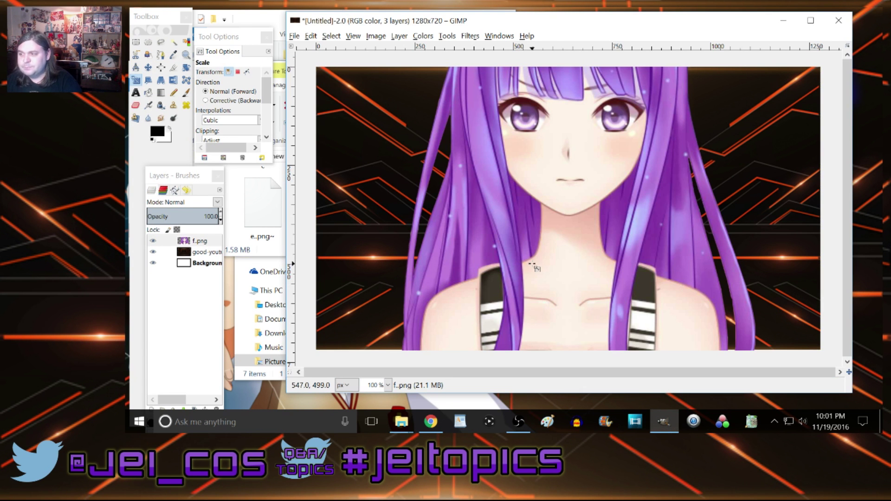
{"action": "left_click_drag", "start_coordinate": [400, 165], "coordinate": [323, 320]}
{"action": "left_click", "coordinate": [300, 292]}
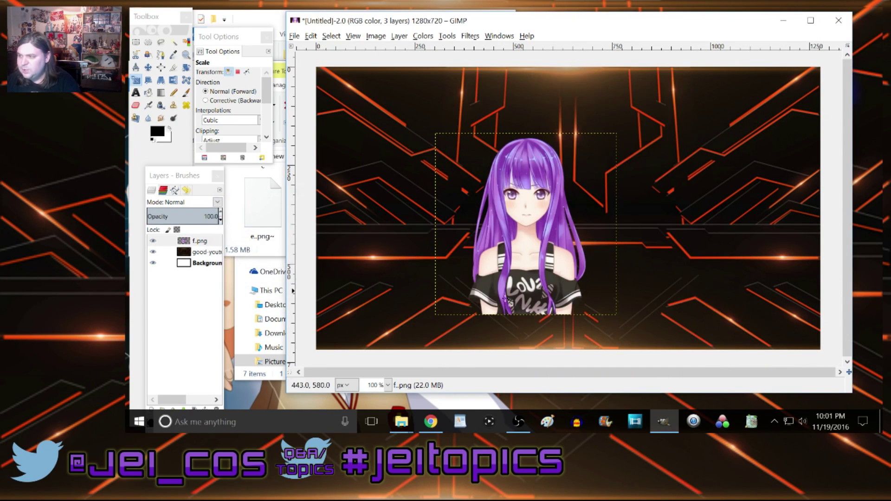
Scale the character layer up to 644 × 645 px and place it against the canvas's lower-left area
{"action": "left_click", "coordinate": [518, 273]}
{"action": "left_click_drag", "start_coordinate": [523, 235], "coordinate": [517, 128]}
{"action": "left_click_drag", "start_coordinate": [439, 223], "coordinate": [412, 223]}
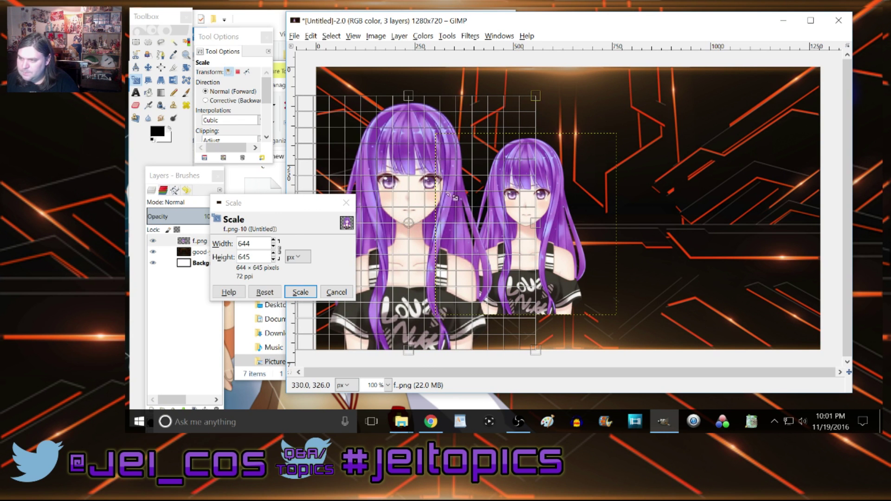
{"action": "left_click", "coordinate": [301, 291]}
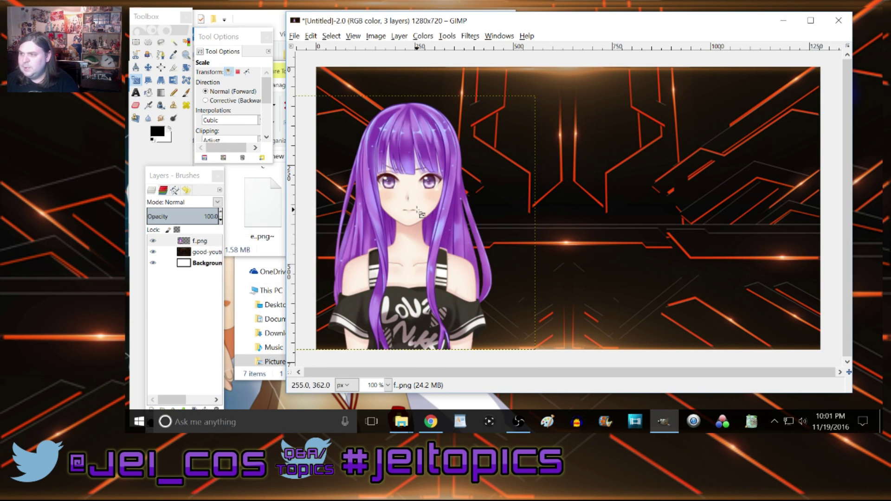
Enlarge the character layer to 709 × 710 px, keeping it on the canvas's left side and aligned with the lower edge
{"action": "left_click", "coordinate": [419, 211]}
{"action": "left_click_drag", "start_coordinate": [464, 132], "coordinate": [470, 105]}
{"action": "left_click_drag", "start_coordinate": [422, 210], "coordinate": [411, 210]}
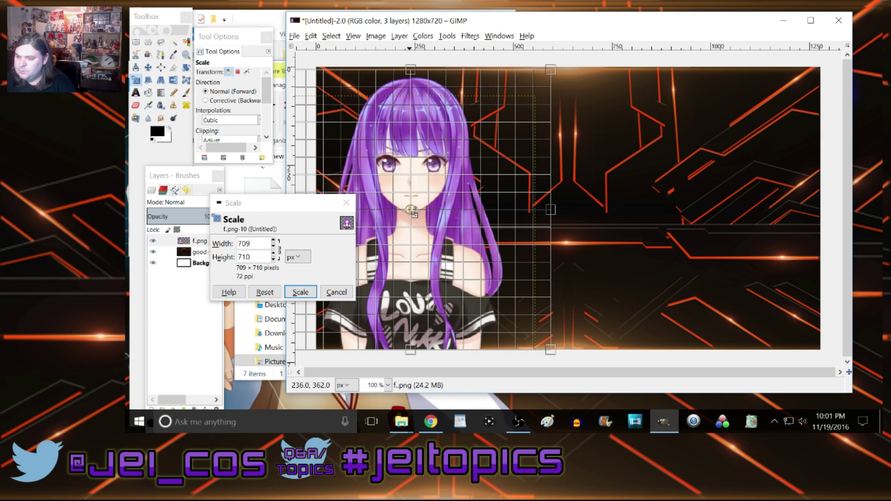
{"action": "left_click", "coordinate": [301, 292]}
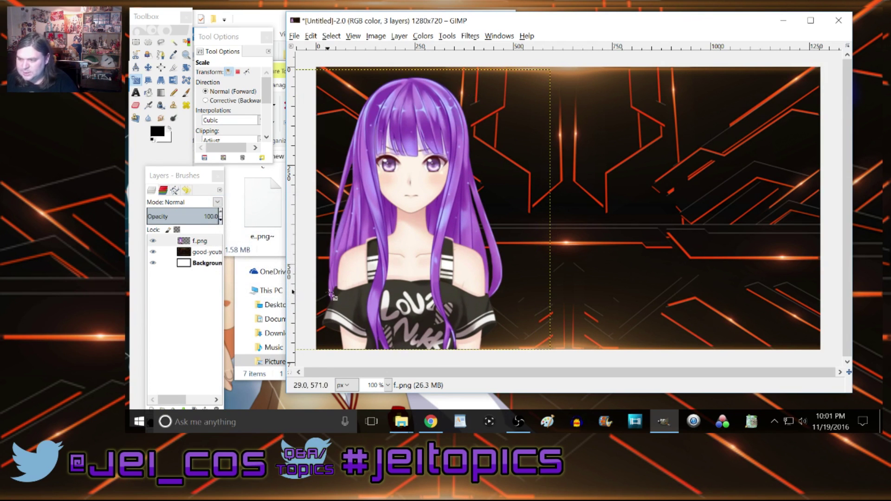
{"action": "left_click", "coordinate": [396, 308]}
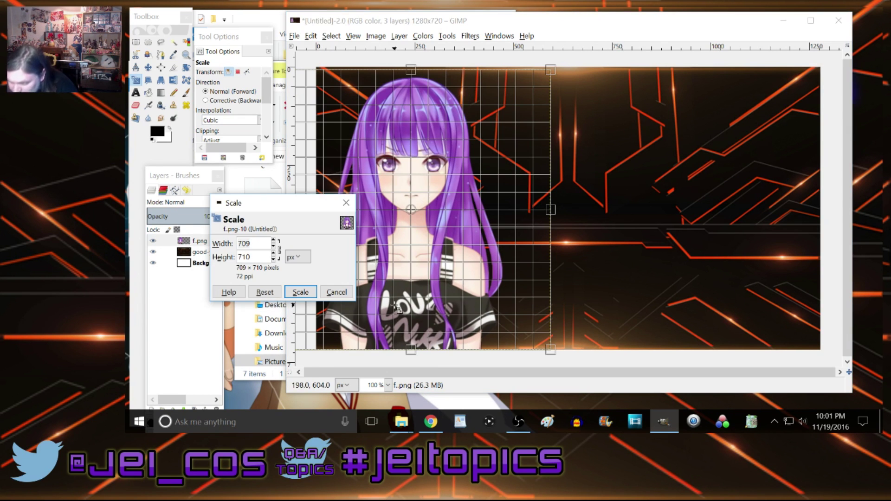
{"action": "left_click", "coordinate": [300, 292]}
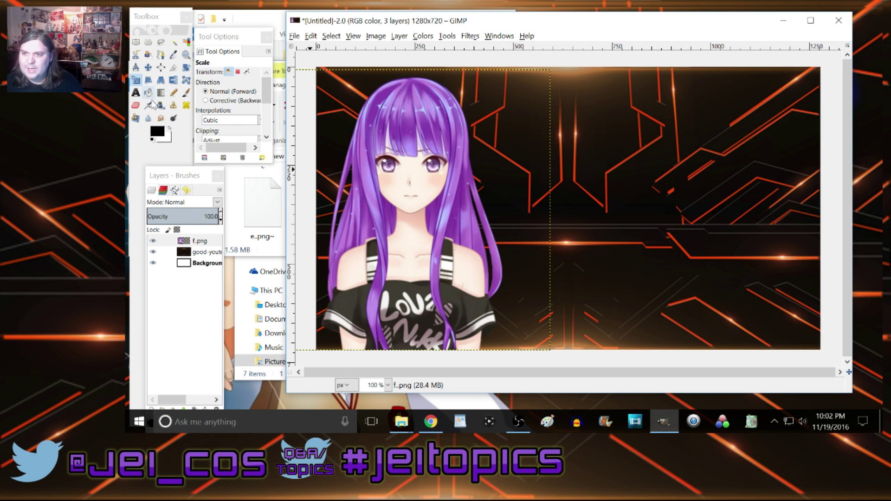
Make the good-youtube-banners layer active and hide the f..png character layer
{"action": "left_click", "coordinate": [197, 255]}
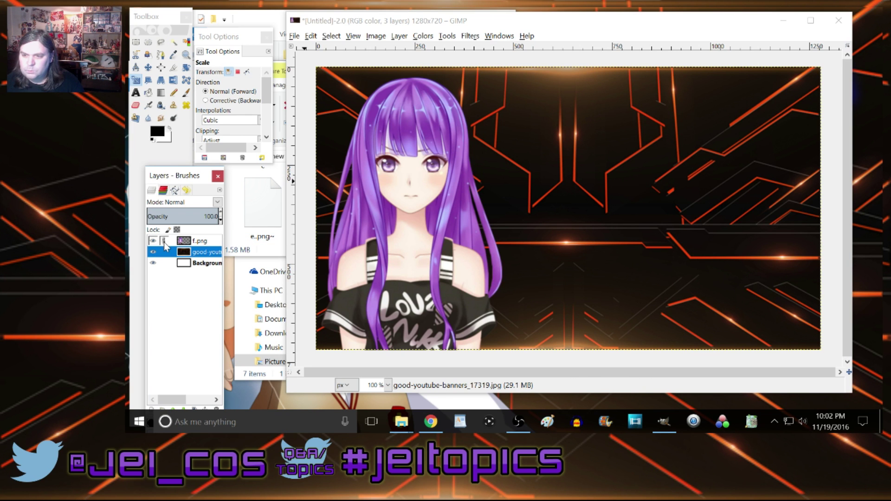
{"action": "left_click", "coordinate": [153, 241]}
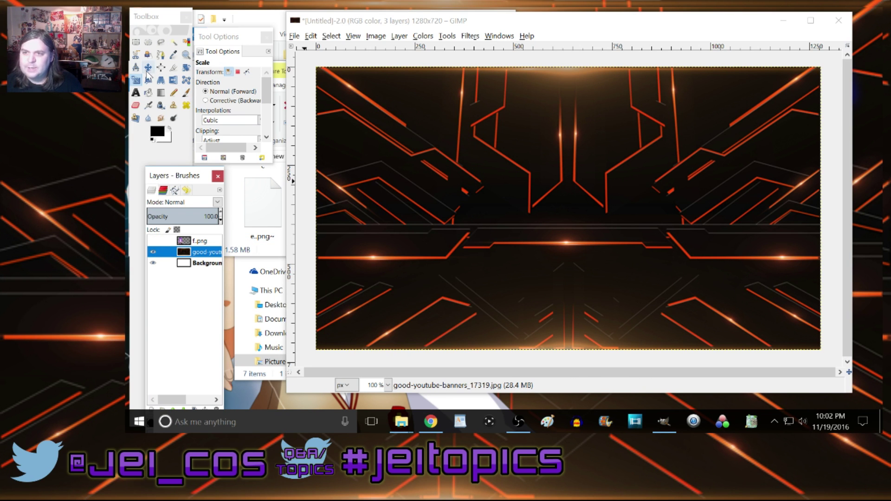
{"action": "left_click", "coordinate": [152, 241]}
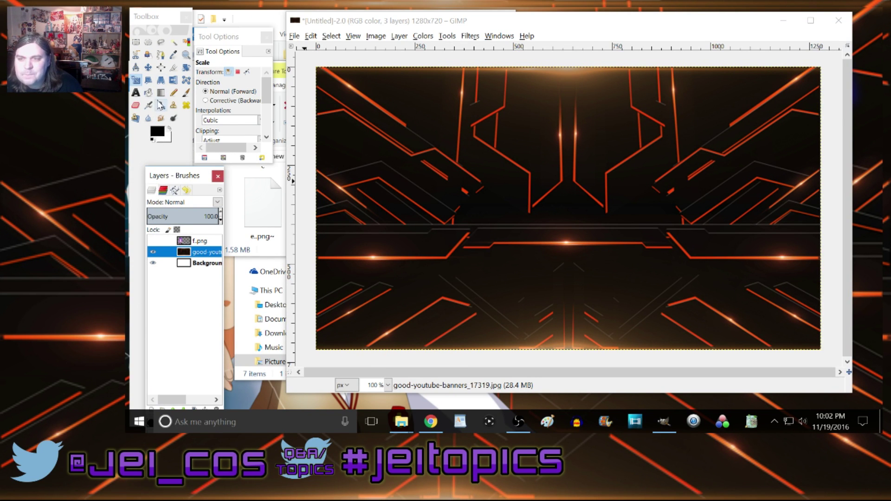
Set up the Eraser with the 2. Hardness 050 brush at size 190.20
{"action": "left_click", "coordinate": [135, 105]}
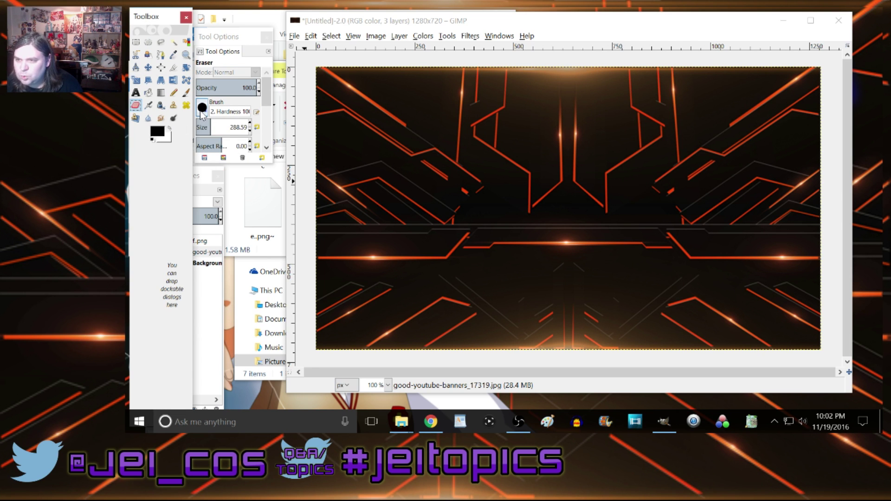
{"action": "left_click", "coordinate": [202, 109]}
{"action": "left_click", "coordinate": [227, 146]}
{"action": "mouse_move", "coordinate": [211, 126]}
{"action": "left_mouse_down"}
{"action": "mouse_move", "coordinate": [230, 126]}
{"action": "mouse_move", "coordinate": [206, 125]}
{"action": "left_mouse_up"}
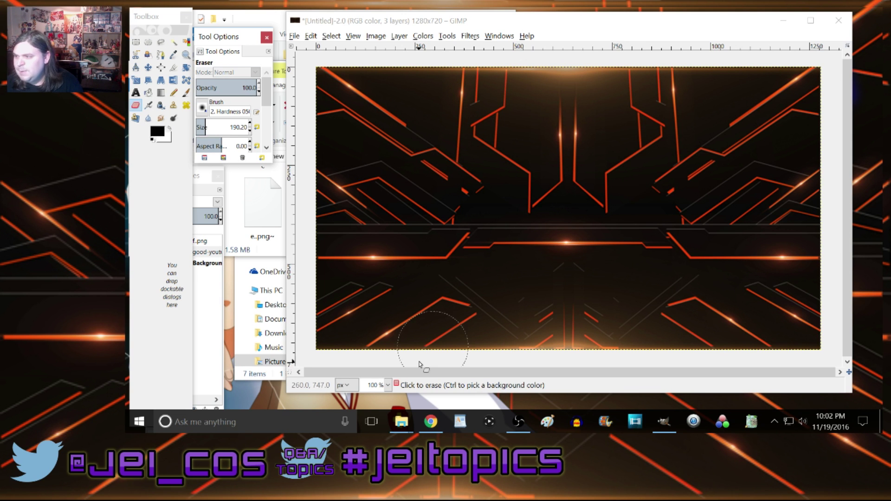
Erase a straight diagonal line across the banner from its lower-left area to the upper right, and undo the line and its starting dab
{"action": "left_click", "coordinate": [370, 334]}
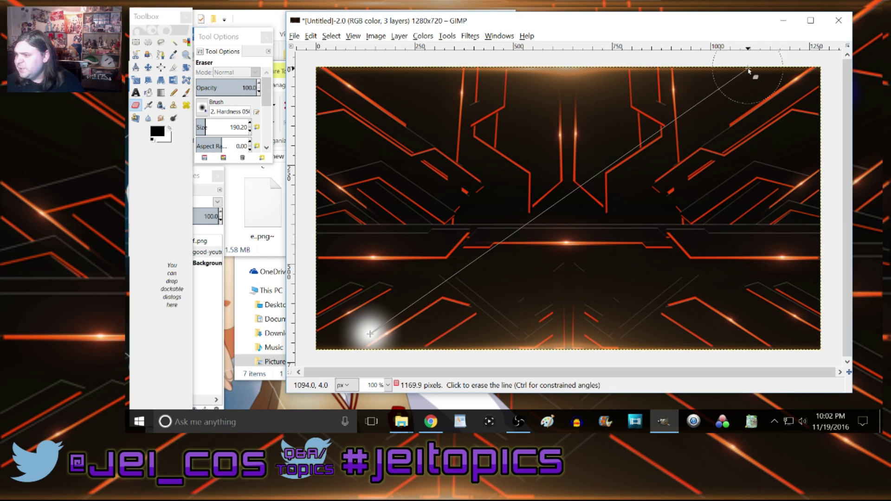
{"action": "left_click", "coordinate": [726, 87], "text": "shift"}
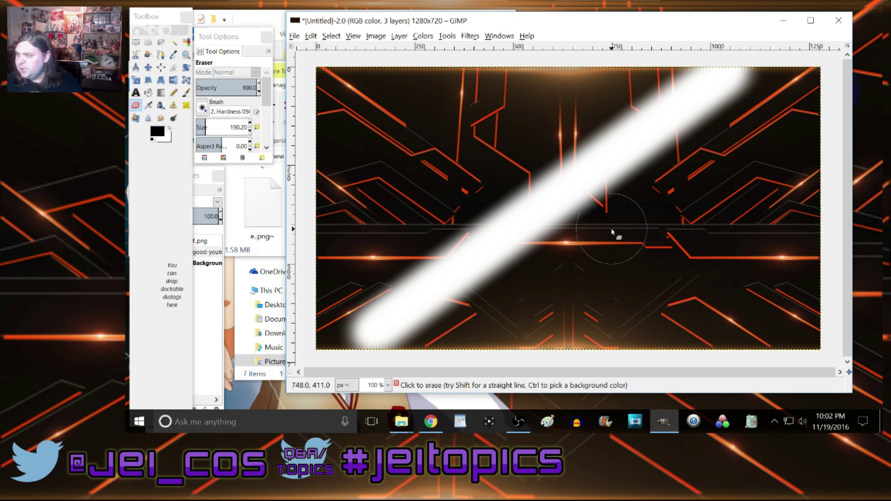
{"action": "key", "text": "ctrl+z"}
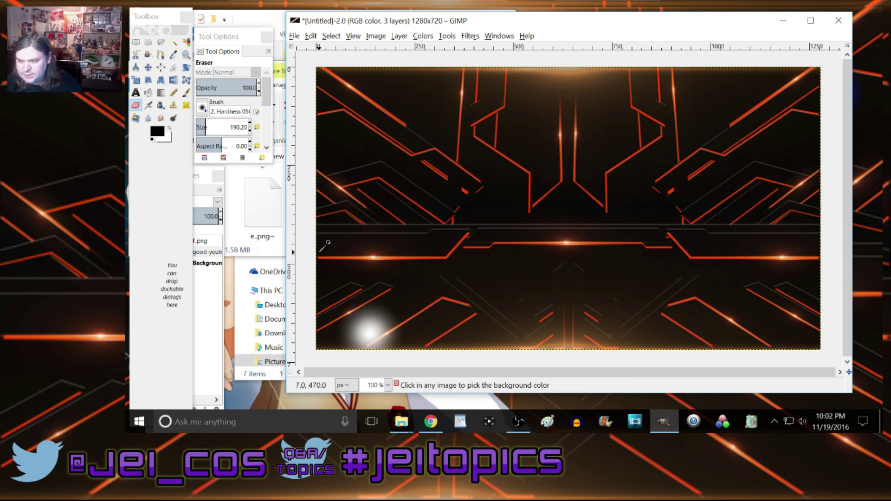
{"action": "key", "text": "ctrl+z"}
Set the Eraser size to 84.25, erase a straight line from the banner's lower-left to upper-right corner, and undo the line
{"action": "left_click_drag", "start_coordinate": [206, 127], "coordinate": [202, 128]}
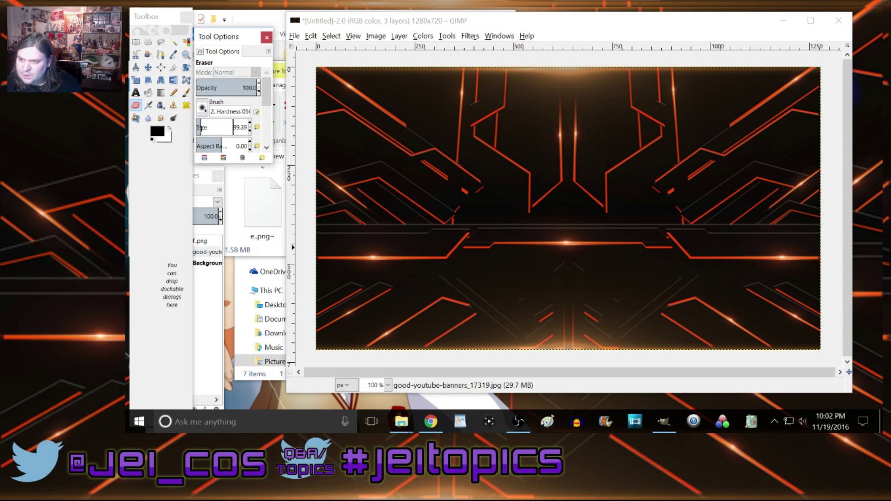
{"action": "left_click", "coordinate": [328, 343]}
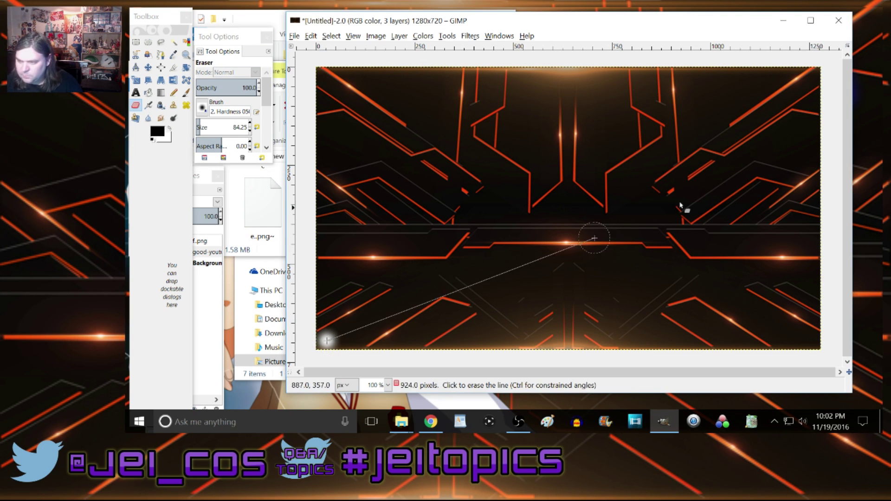
{"action": "left_click", "coordinate": [814, 77], "text": "shift"}
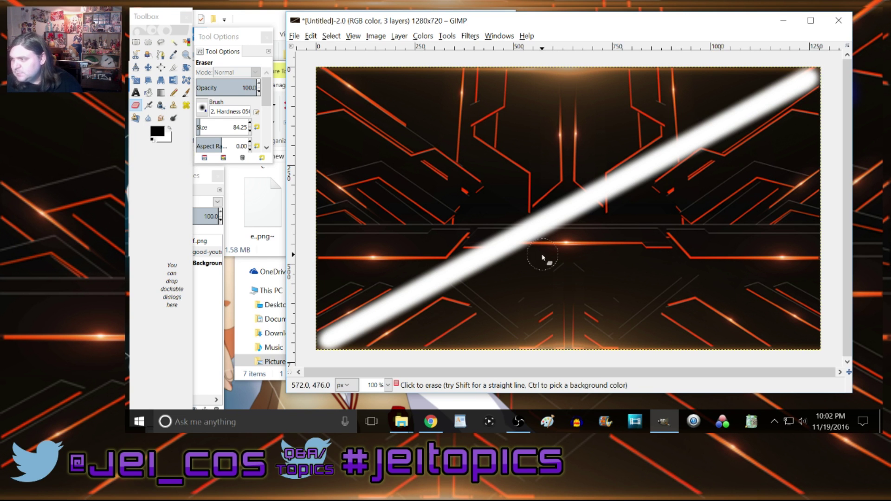
{"action": "key", "text": "ctrl+z"}
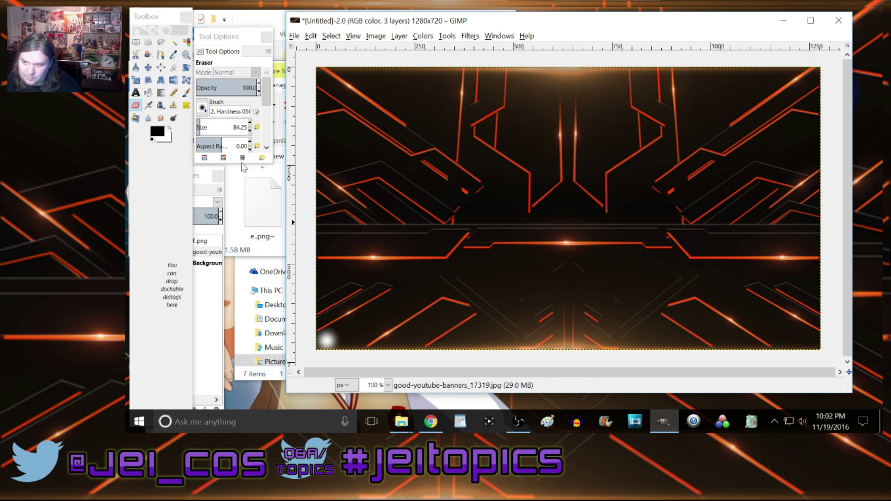
Undo the remaining dab and erase a straight corner-to-corner diagonal line across the banner using the 2. Hardness 025 brush
{"action": "left_click", "coordinate": [202, 109]}
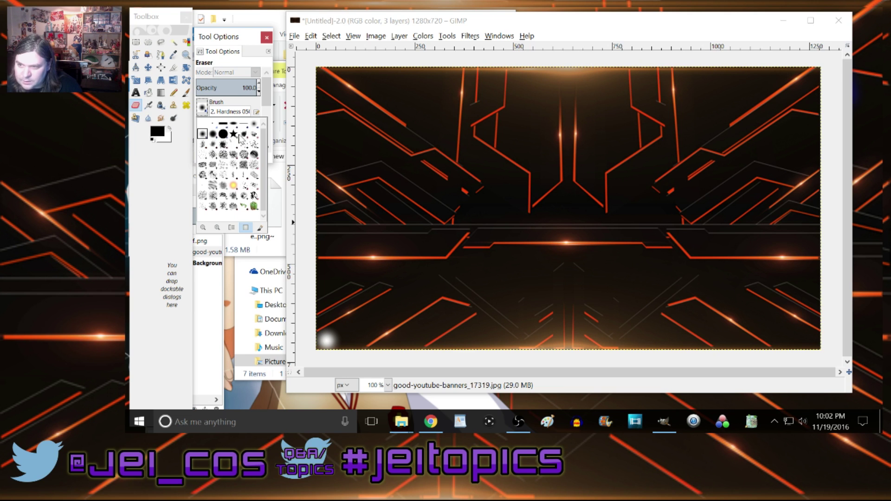
{"action": "left_click", "coordinate": [256, 126]}
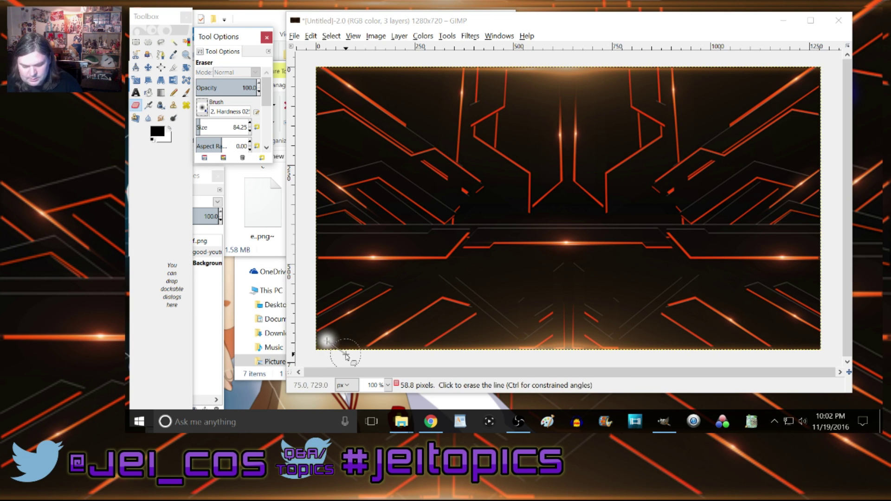
{"action": "key", "text": "ctrl+z"}
{"action": "left_click", "coordinate": [323, 344]}
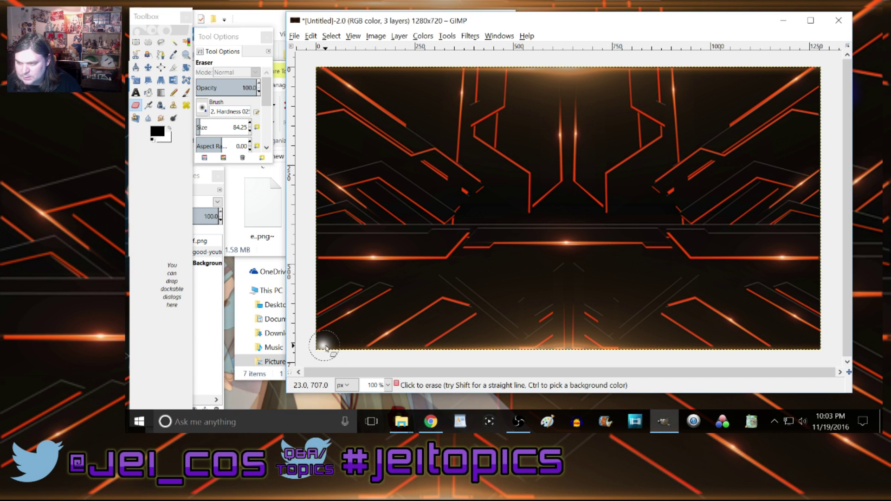
{"action": "left_click", "coordinate": [816, 78], "text": "shift"}
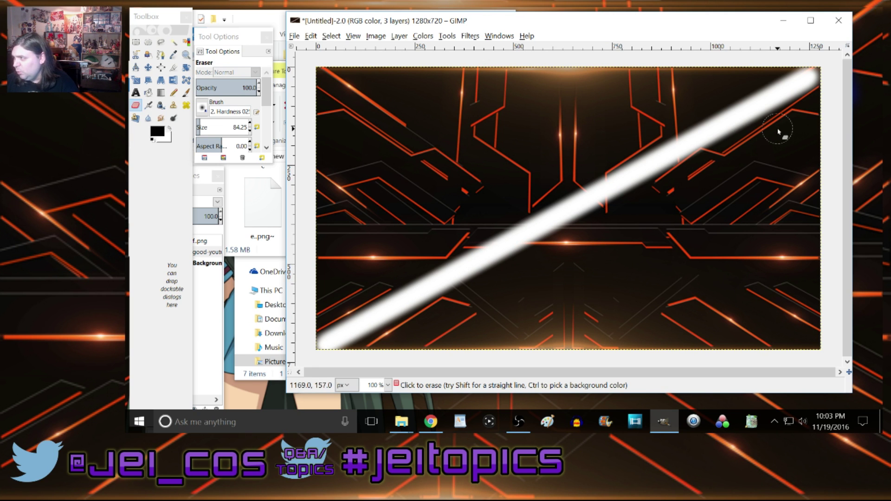
Erase freehand strokes below the diagonal line on the banner, and undo all the erasing
{"action": "mouse_move", "coordinate": [807, 86]}
{"action": "left_mouse_down"}
{"action": "mouse_move", "coordinate": [529, 243]}
{"action": "mouse_move", "coordinate": [694, 195]}
{"action": "left_mouse_up"}
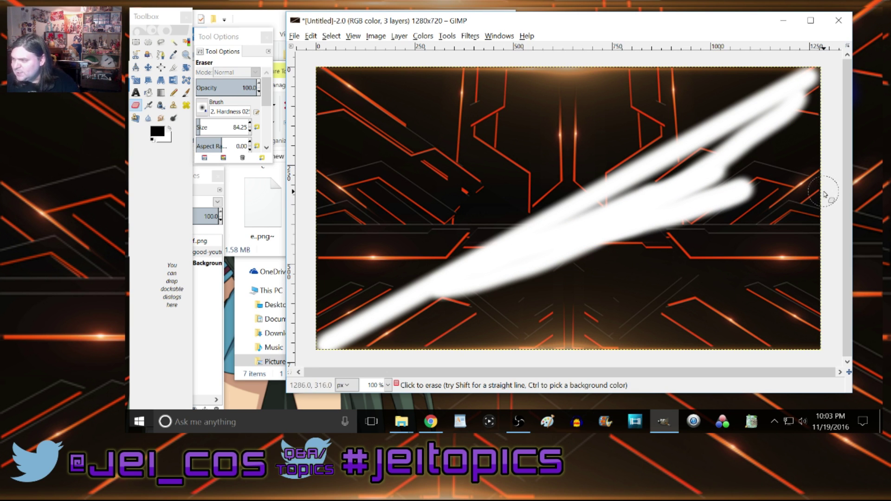
{"action": "key", "text": "ctrl+z"}
{"action": "key", "text": "ctrl+z"}
{"action": "key", "text": "ctrl+z"}
{"action": "key", "text": "ctrl+z"}
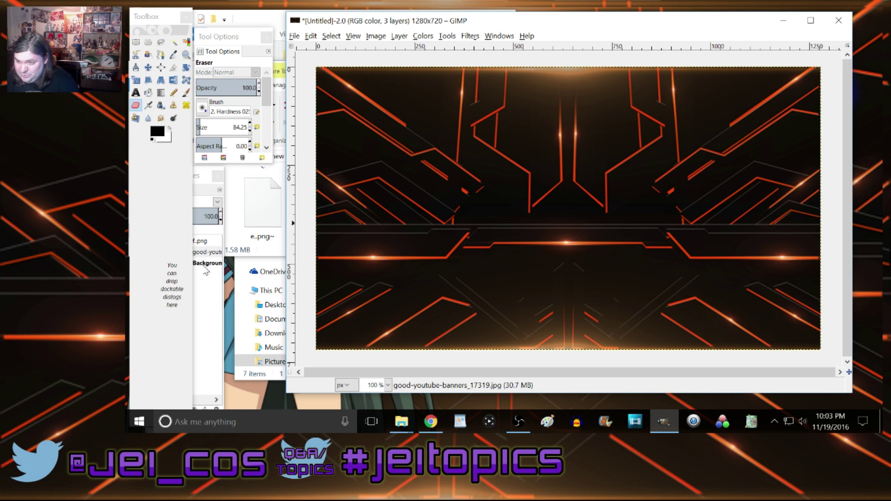
Show the f..png character layer and move the Layers dialog clear of the Toolbox, beneath the Tool Options
{"action": "left_click", "coordinate": [208, 291]}
{"action": "left_click", "coordinate": [153, 241]}
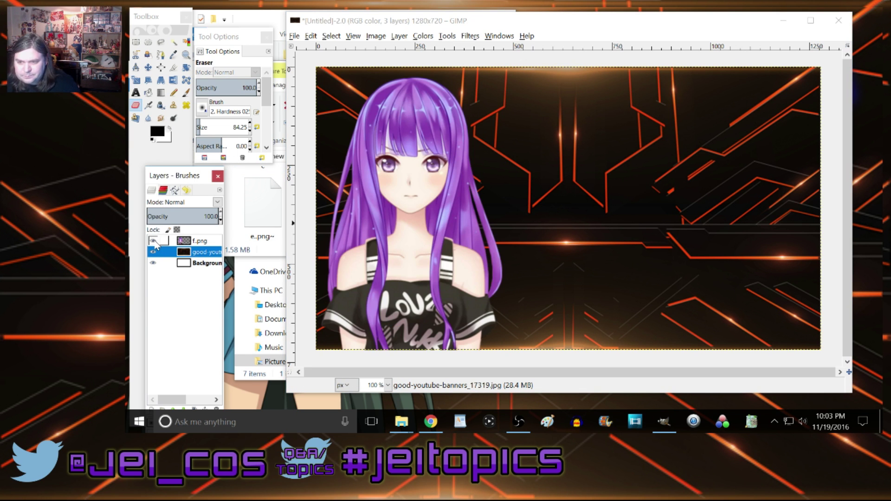
{"action": "left_click_drag", "start_coordinate": [176, 176], "coordinate": [227, 175]}
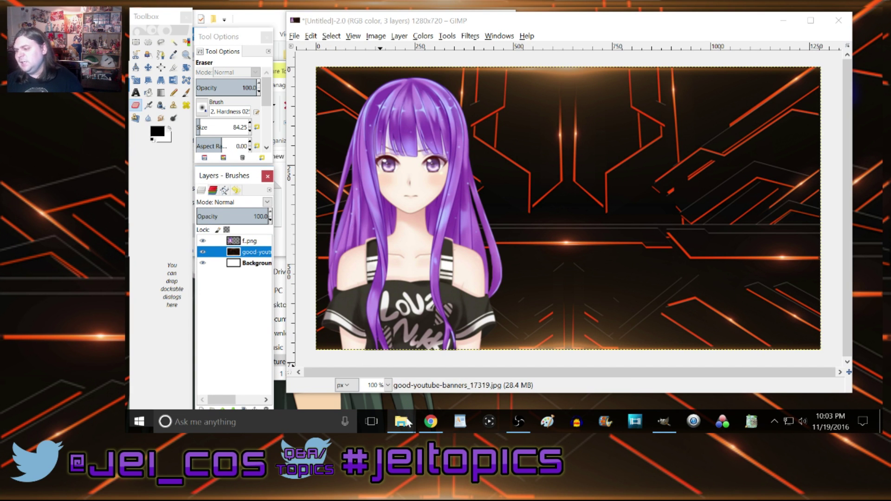
Switch to Chrome and show the FlamingText logo design page
{"action": "mouse_move", "coordinate": [400, 425]}
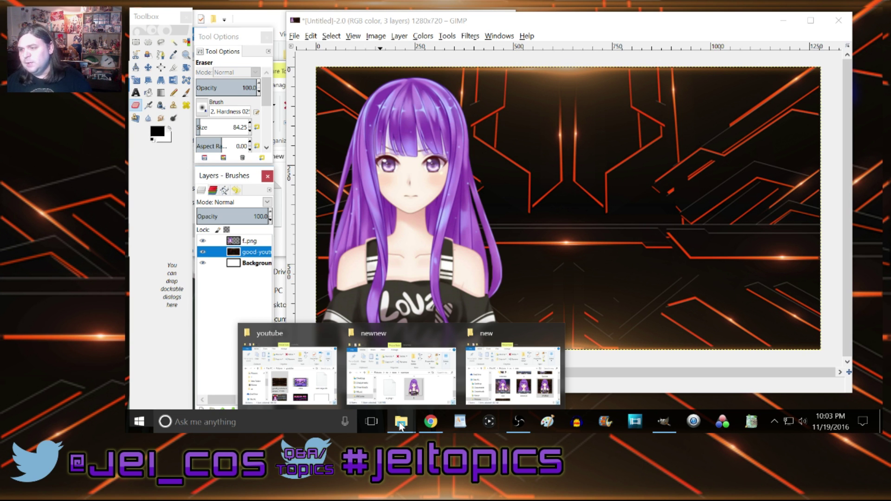
{"action": "left_click", "coordinate": [423, 424]}
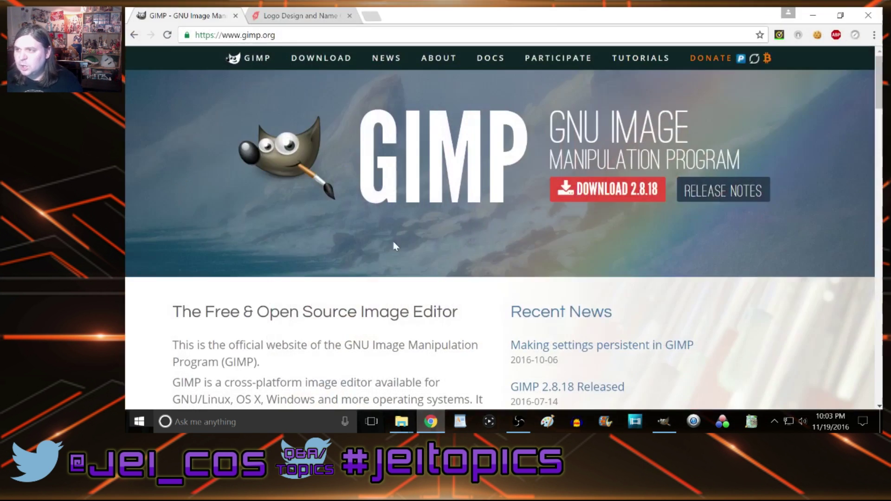
{"action": "left_click", "coordinate": [301, 16]}
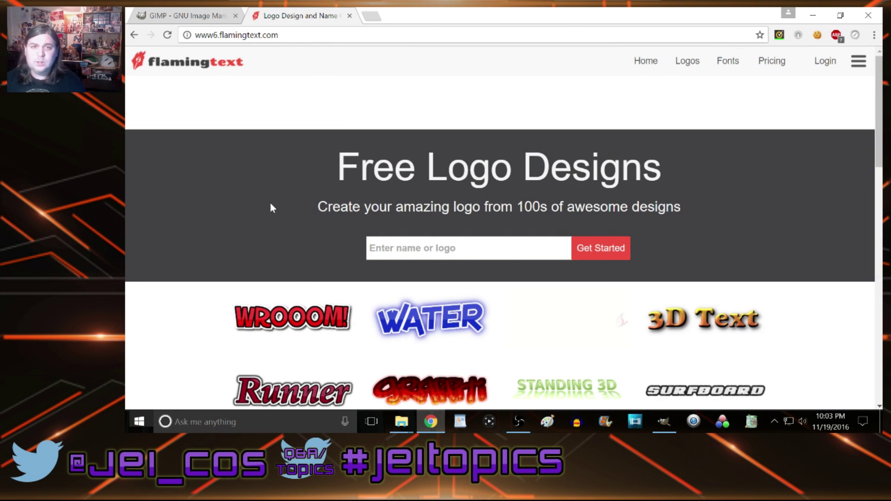
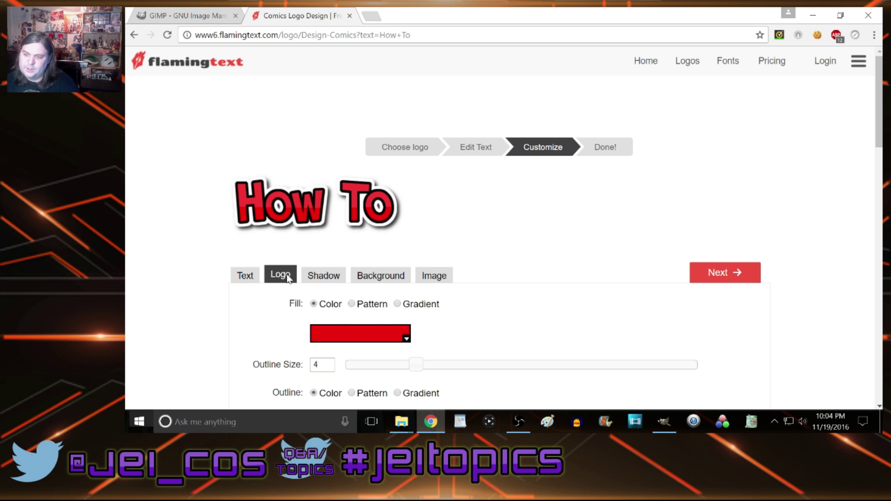
Change the "How To" logo's fill color to purple #940799
{"action": "scroll", "coordinate": [364, 301], "scroll_direction": "down", "scroll_amount": 1}
{"action": "left_click", "coordinate": [361, 278]}
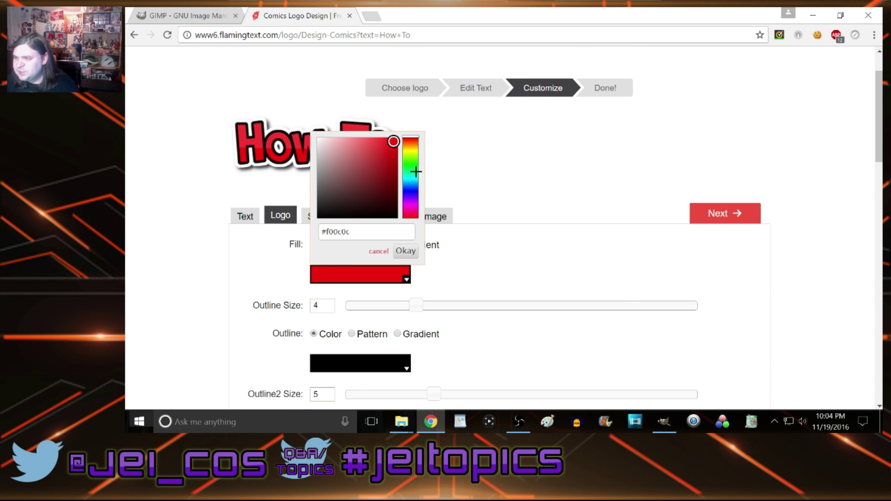
{"action": "left_click", "coordinate": [407, 191]}
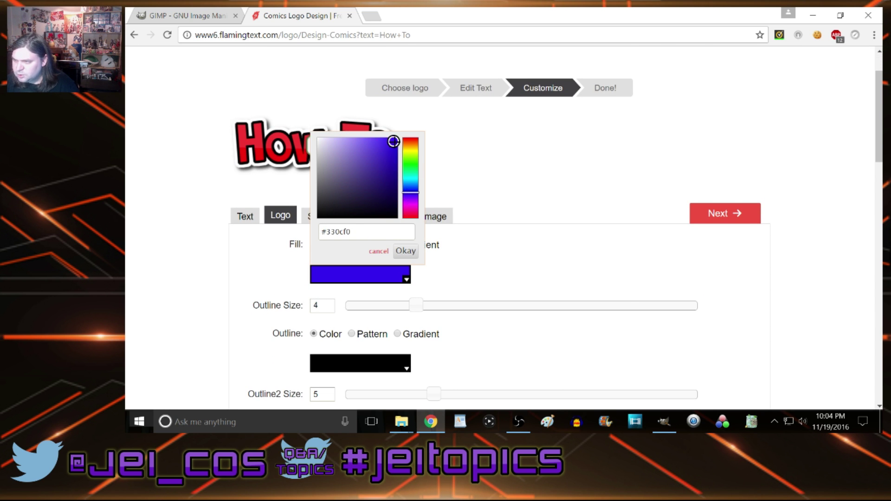
{"action": "left_click_drag", "start_coordinate": [394, 141], "coordinate": [411, 203]}
{"action": "left_click", "coordinate": [411, 190]}
{"action": "left_click", "coordinate": [390, 170]}
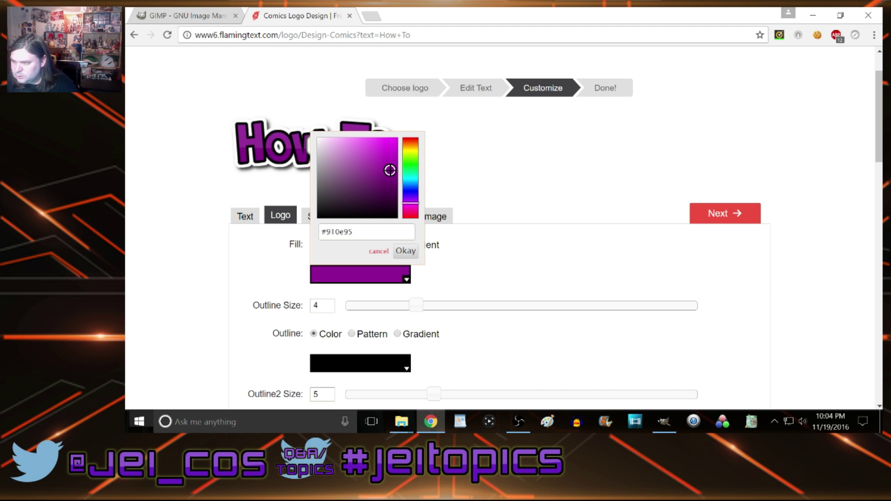
{"action": "left_click_drag", "start_coordinate": [390, 170], "coordinate": [394, 169]}
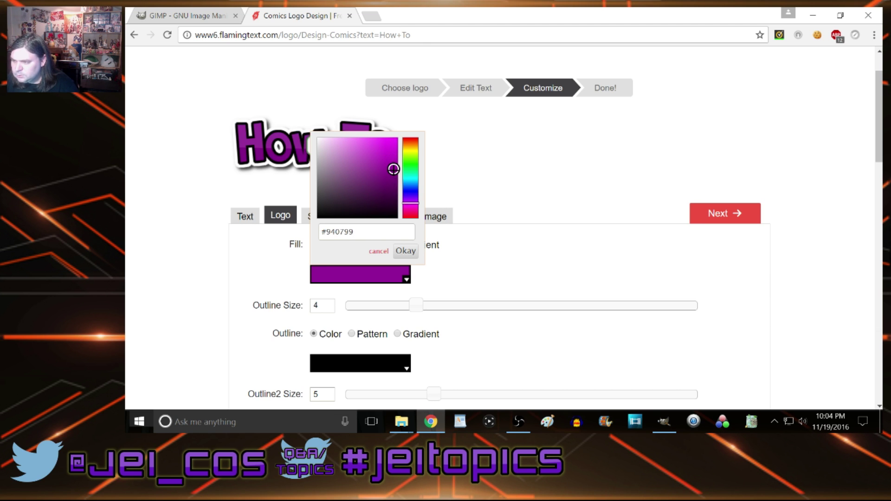
{"action": "left_click", "coordinate": [466, 277]}
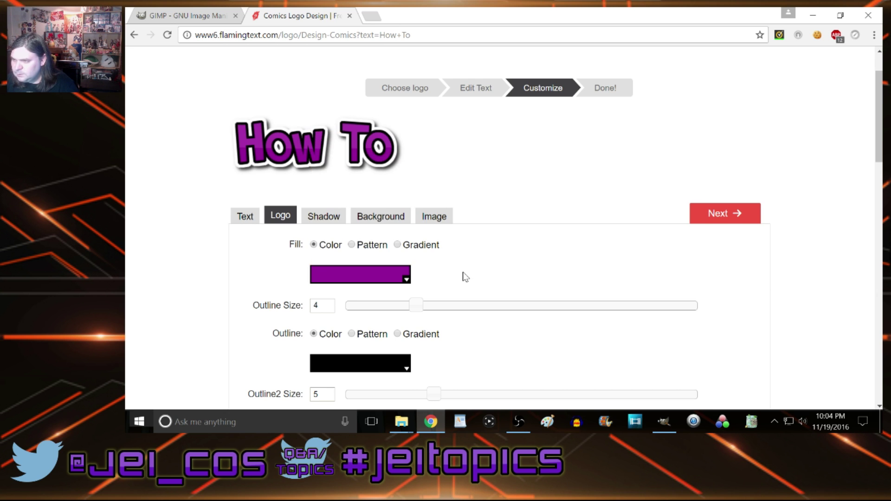
Set both the Outline Size and the Outline2 Size of the "How To" logo to 4, keeping the black outline color
{"action": "left_click", "coordinate": [402, 365]}
{"action": "left_click", "coordinate": [453, 332]}
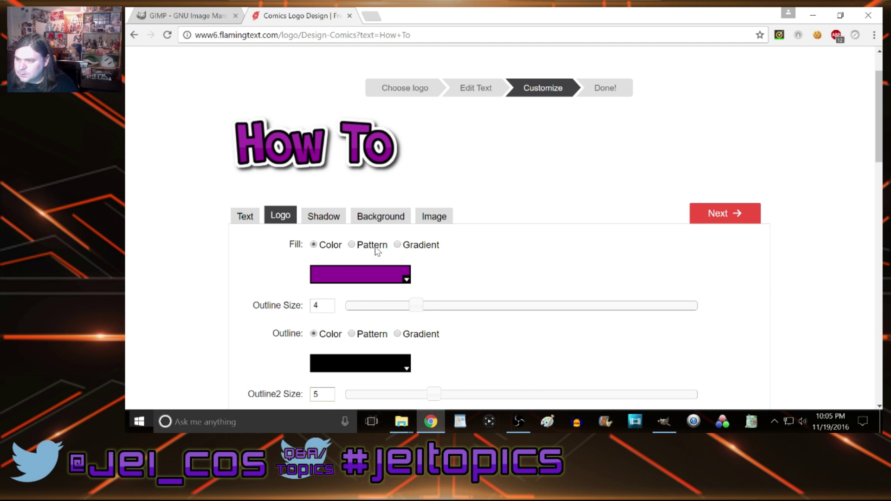
{"action": "left_click_drag", "start_coordinate": [416, 306], "coordinate": [381, 307]}
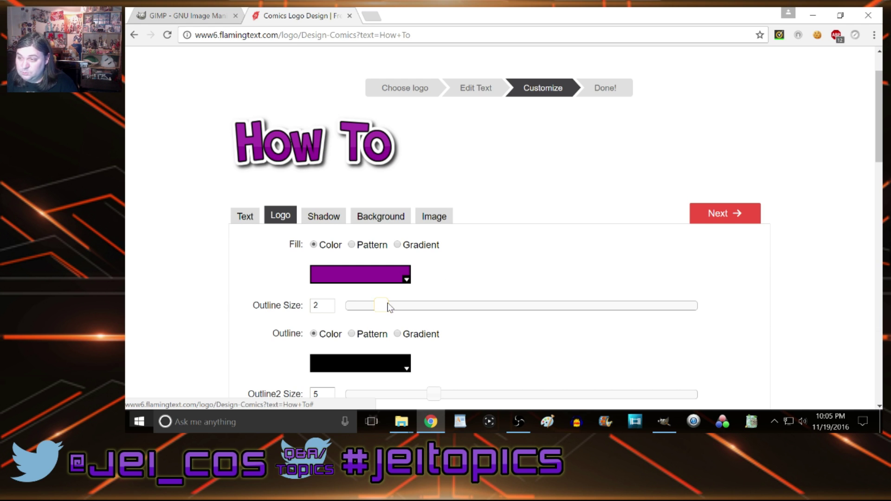
{"action": "left_click_drag", "start_coordinate": [388, 306], "coordinate": [399, 305]}
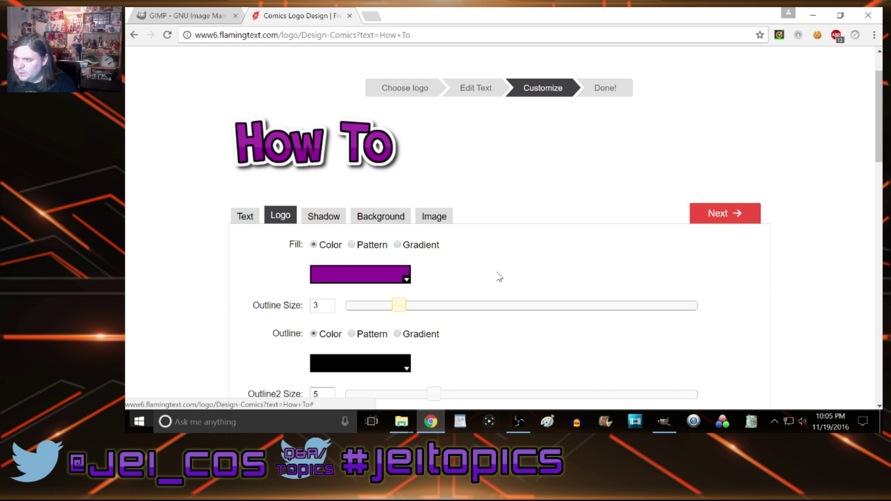
{"action": "left_click_drag", "start_coordinate": [432, 396], "coordinate": [398, 395]}
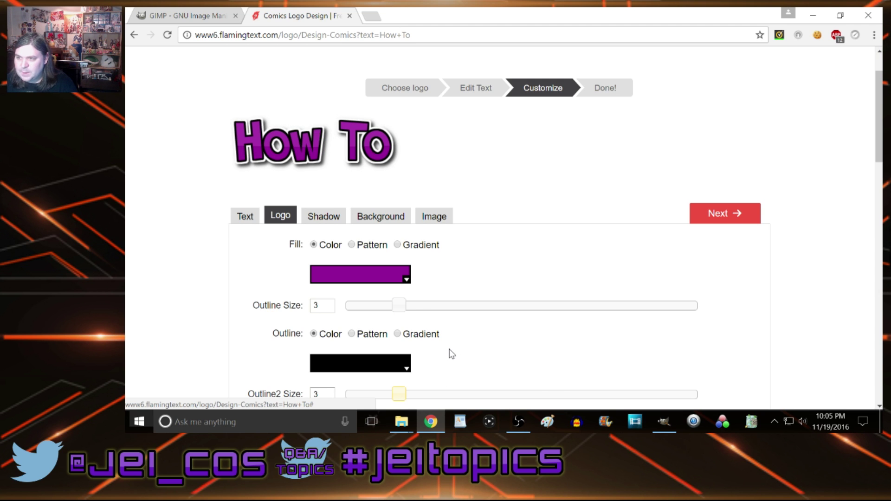
{"action": "left_click_drag", "start_coordinate": [403, 396], "coordinate": [414, 395]}
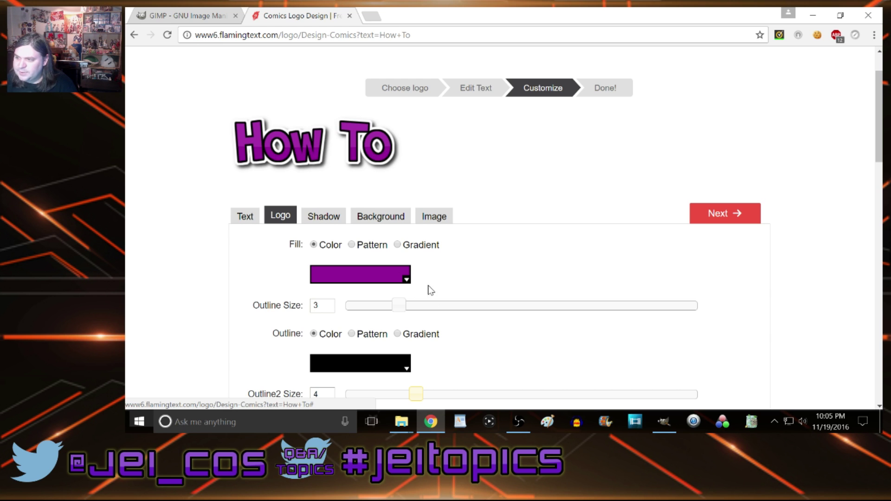
{"action": "left_click_drag", "start_coordinate": [403, 308], "coordinate": [417, 307]}
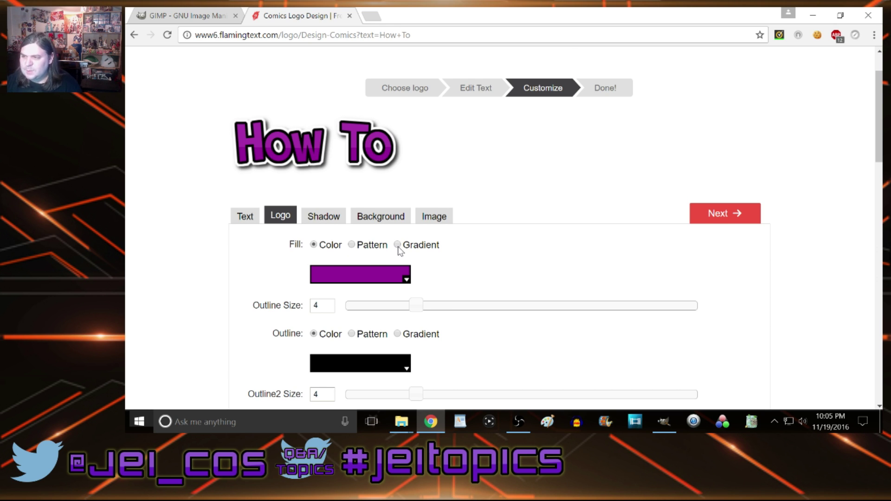
Check the "How To" logo's shadow settings and set its background type to Transparent
{"action": "left_click", "coordinate": [324, 217]}
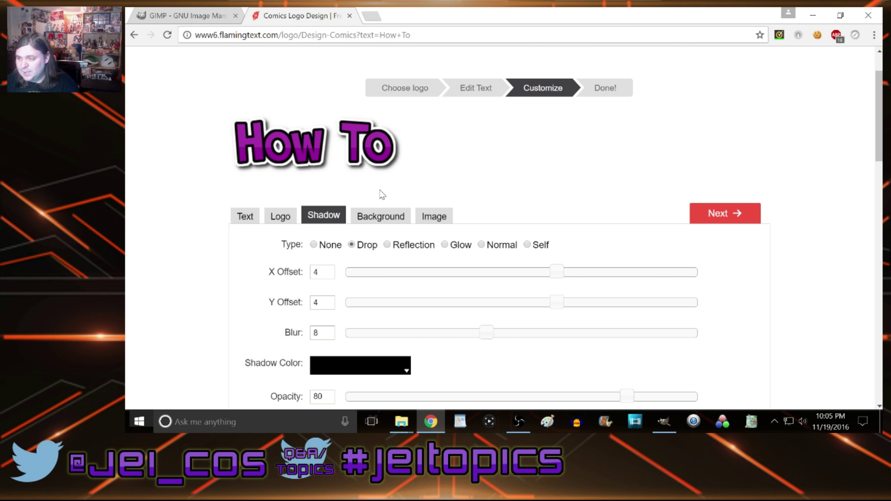
{"action": "left_click", "coordinate": [383, 216]}
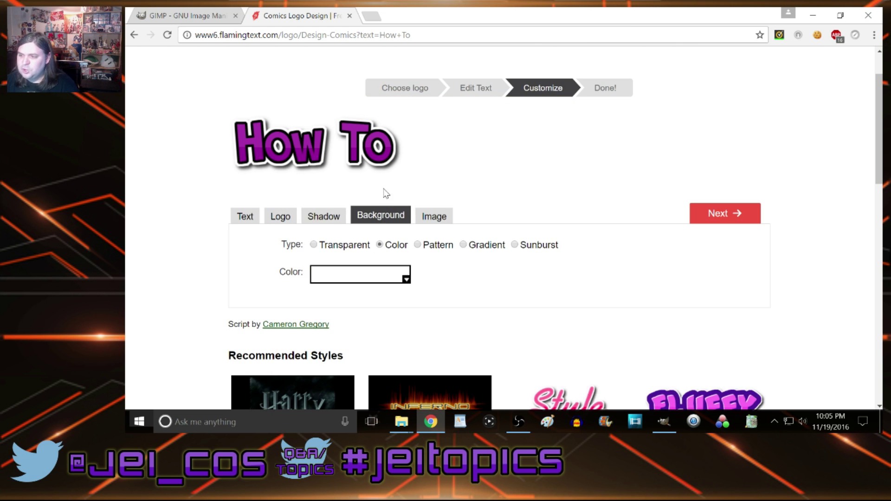
{"action": "left_click", "coordinate": [314, 245]}
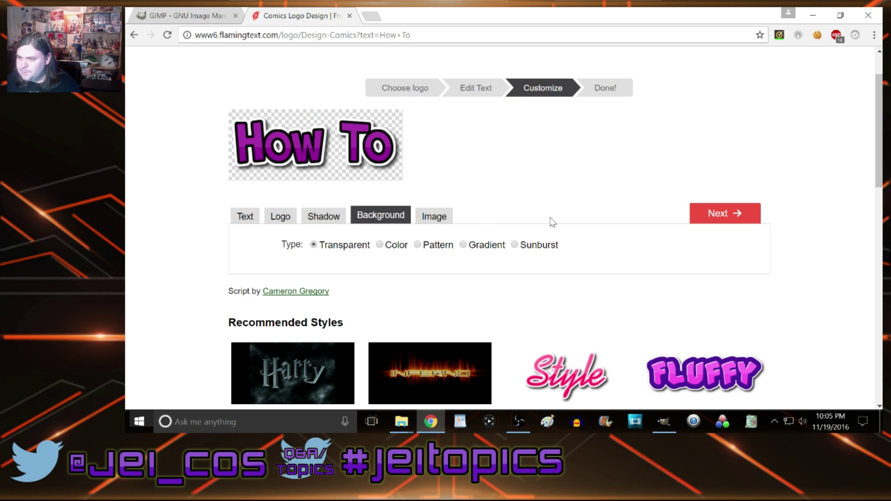
Look at the logo's text settings and the list of available fonts, keeping SF Slapstick Comic
{"action": "left_click", "coordinate": [274, 218]}
{"action": "left_click", "coordinate": [255, 217]}
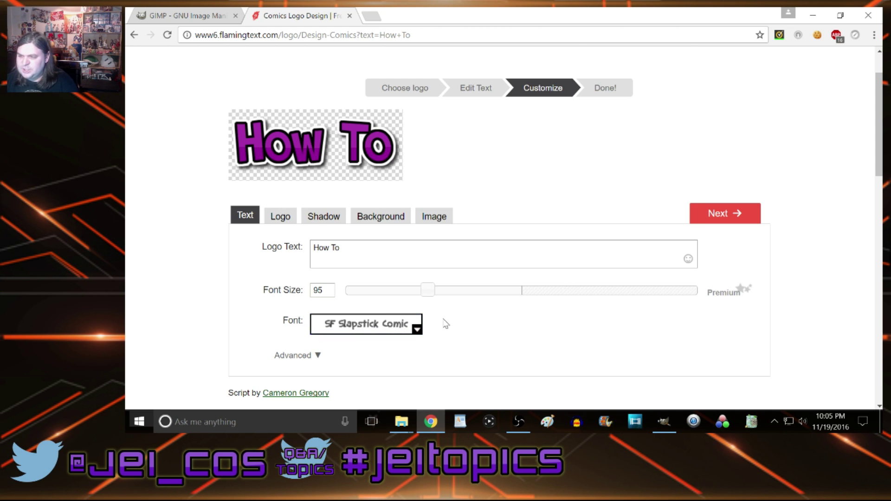
{"action": "left_click", "coordinate": [390, 326]}
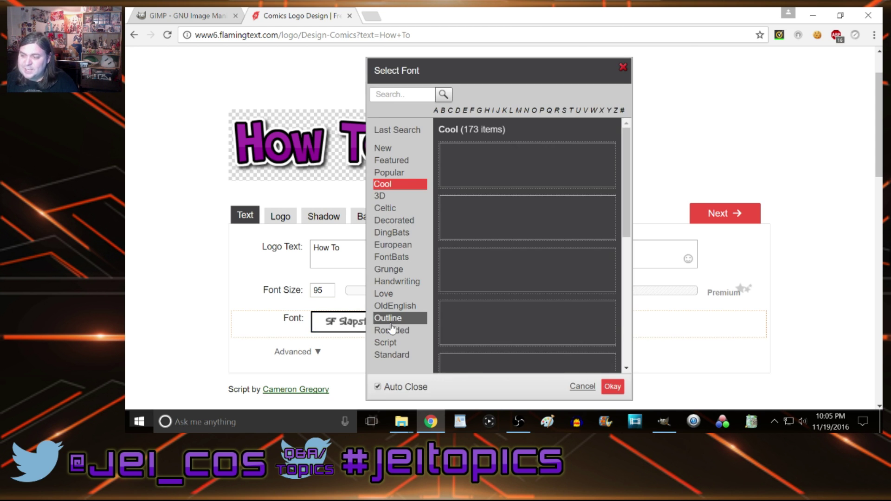
{"action": "left_click", "coordinate": [195, 299]}
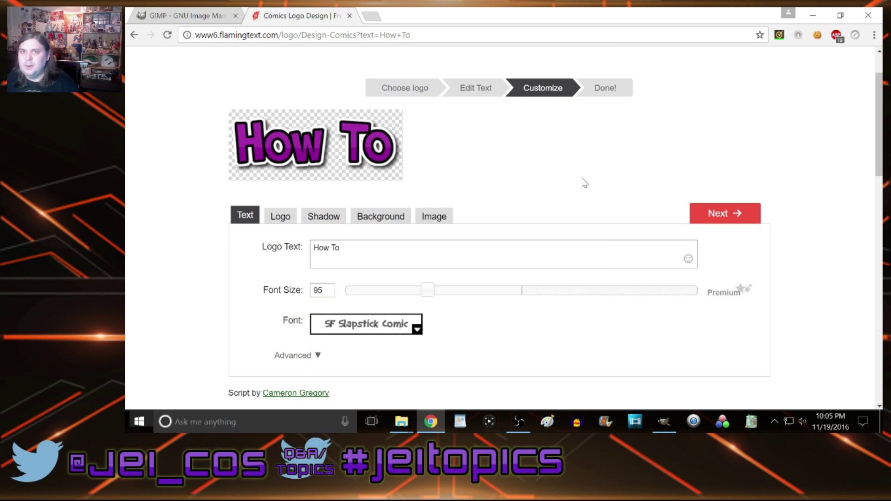
Finish the "How To" logo design, download it as a PNG, and switch to GIMP
{"action": "left_click", "coordinate": [717, 213]}
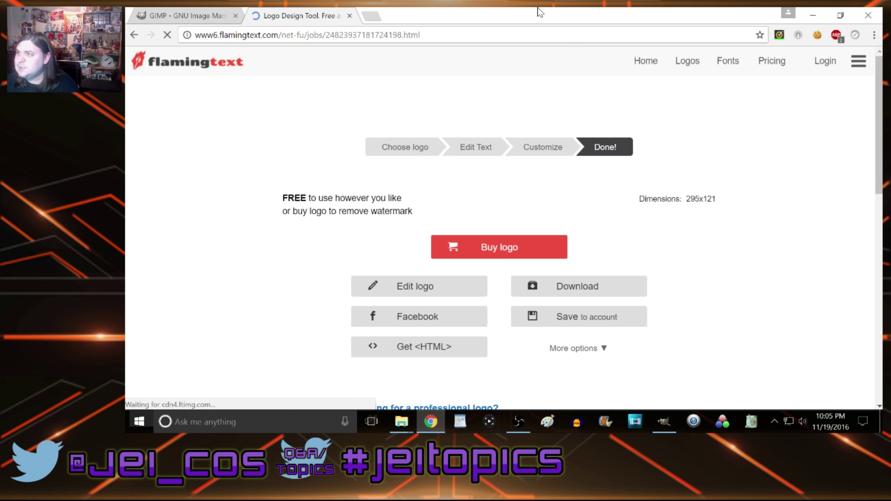
{"action": "left_click", "coordinate": [558, 356]}
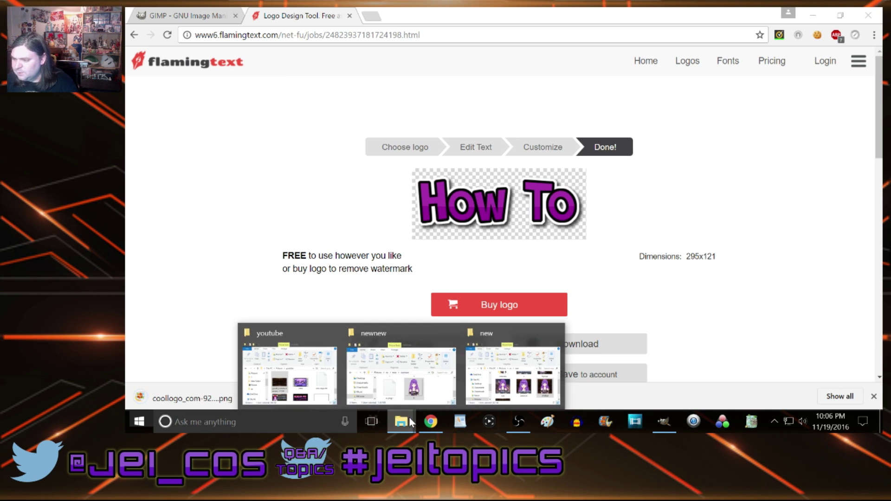
{"action": "left_click", "coordinate": [665, 420]}
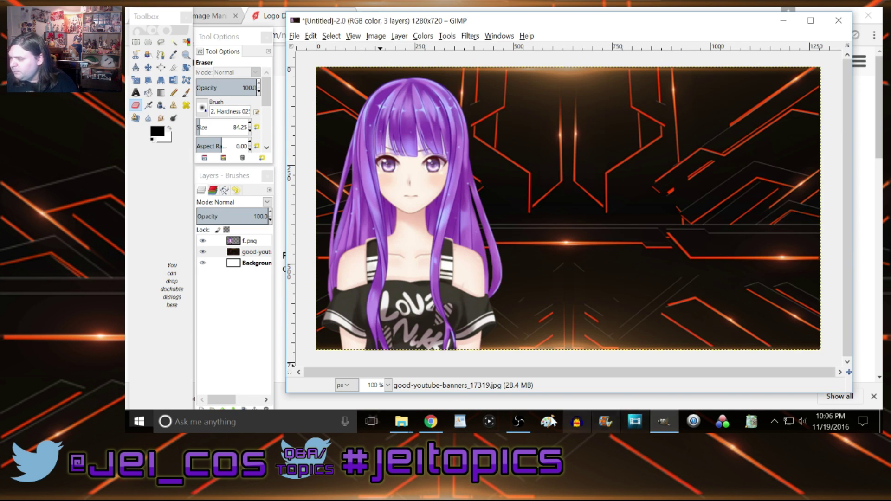
Browse the Downloads folder in File Explorer for the "How To" logo and check the downloaded file's name in Chrome
{"action": "mouse_move", "coordinate": [401, 421]}
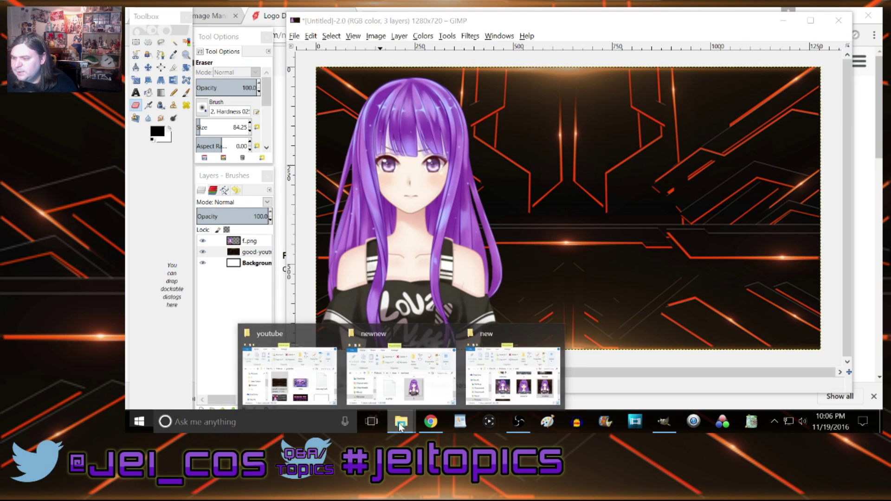
{"action": "left_click", "coordinate": [418, 396]}
{"action": "left_click", "coordinate": [191, 202]}
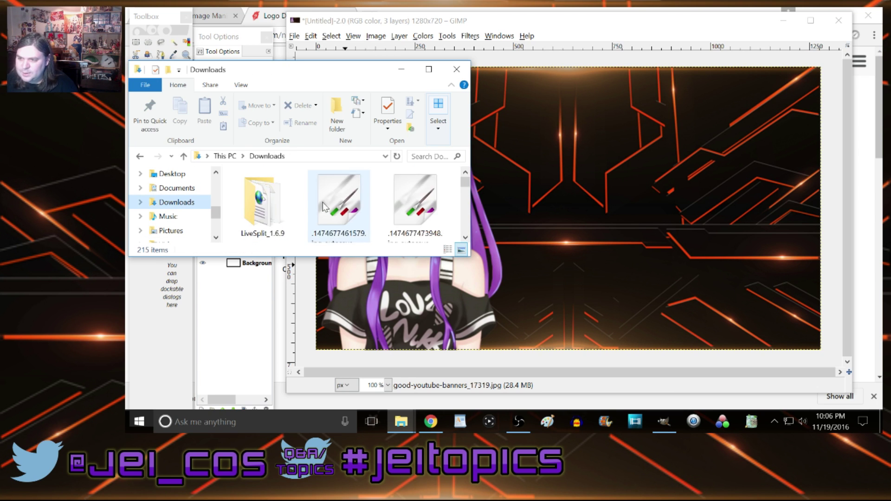
{"action": "scroll", "coordinate": [400, 204], "scroll_direction": "down", "scroll_amount": 3}
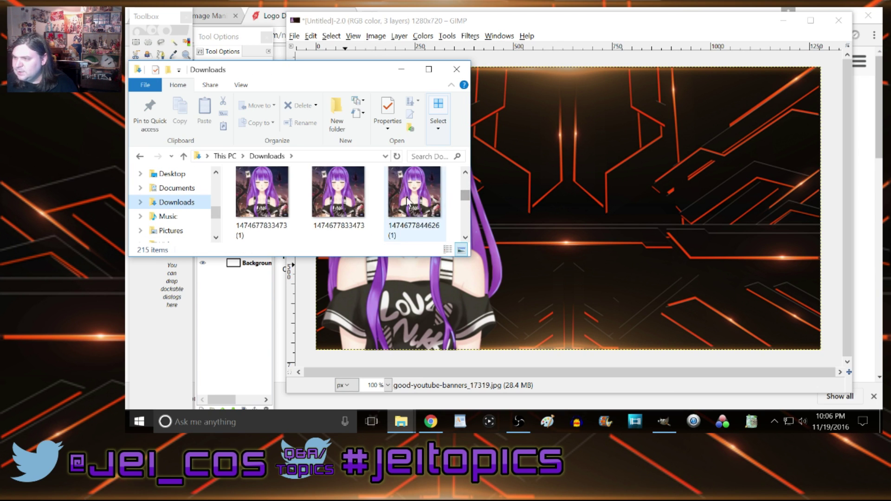
{"action": "scroll", "coordinate": [400, 212], "scroll_direction": "down", "scroll_amount": 5}
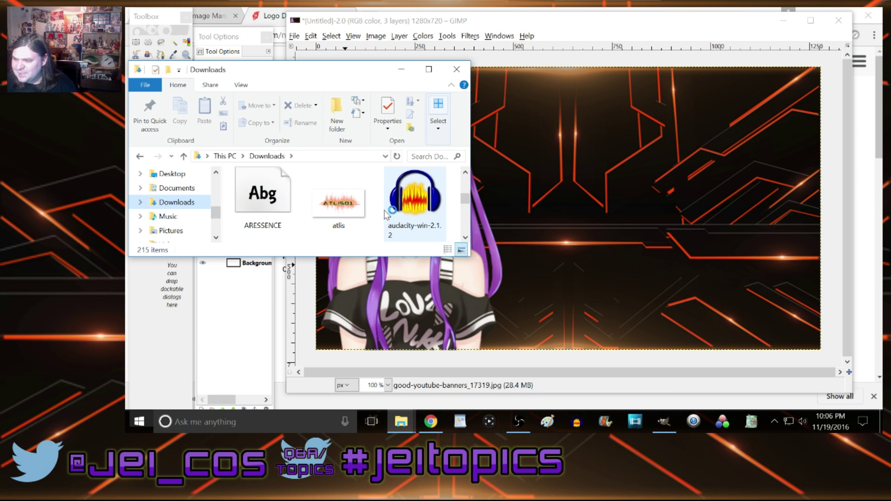
{"action": "scroll", "coordinate": [385, 213], "scroll_direction": "up", "scroll_amount": 3}
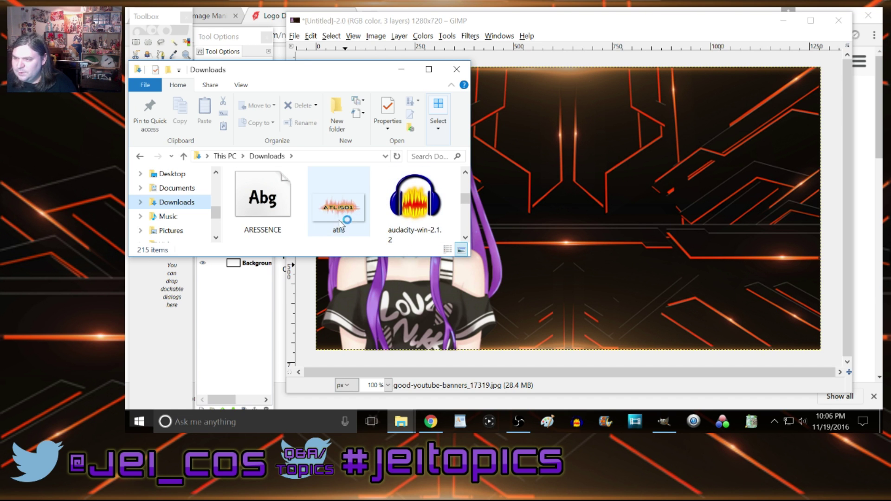
{"action": "scroll", "coordinate": [374, 205], "scroll_direction": "down", "scroll_amount": 2}
{"action": "scroll", "coordinate": [380, 202], "scroll_direction": "down", "scroll_amount": 4}
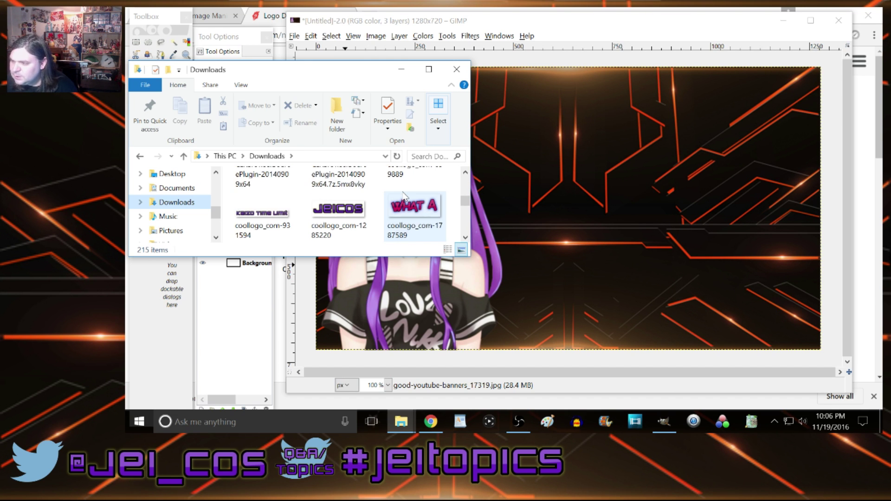
{"action": "scroll", "coordinate": [404, 195], "scroll_direction": "down", "scroll_amount": 5}
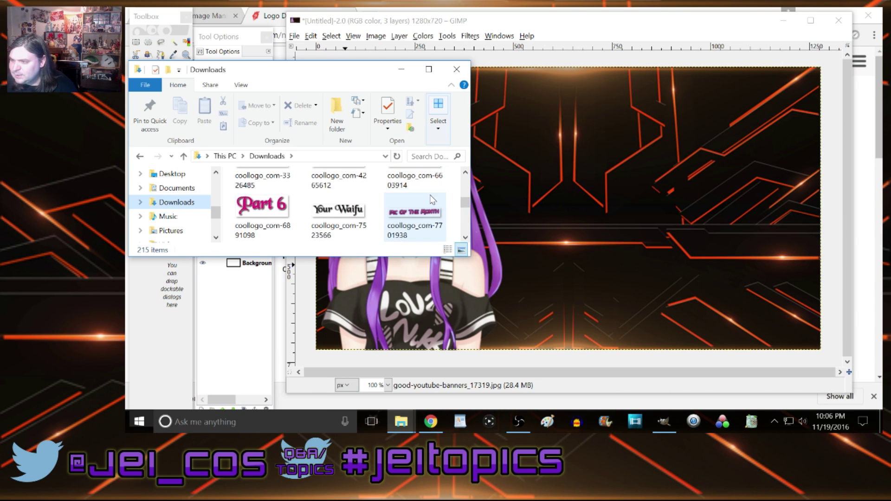
{"action": "scroll", "coordinate": [404, 199], "scroll_direction": "up", "scroll_amount": 1}
{"action": "left_click", "coordinate": [279, 361]}
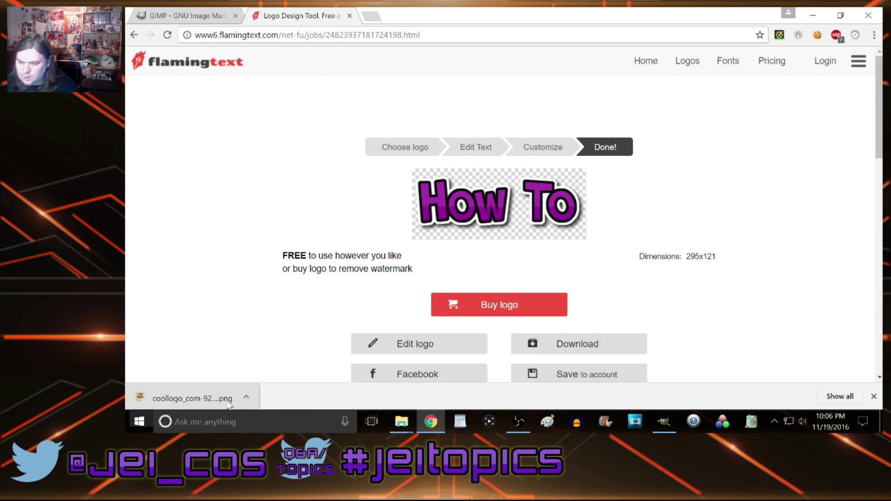
Add coollogo_com-9263228.png from the Downloads folder to the 1280x720 GIMP image as a new layer
{"action": "left_click", "coordinate": [664, 422]}
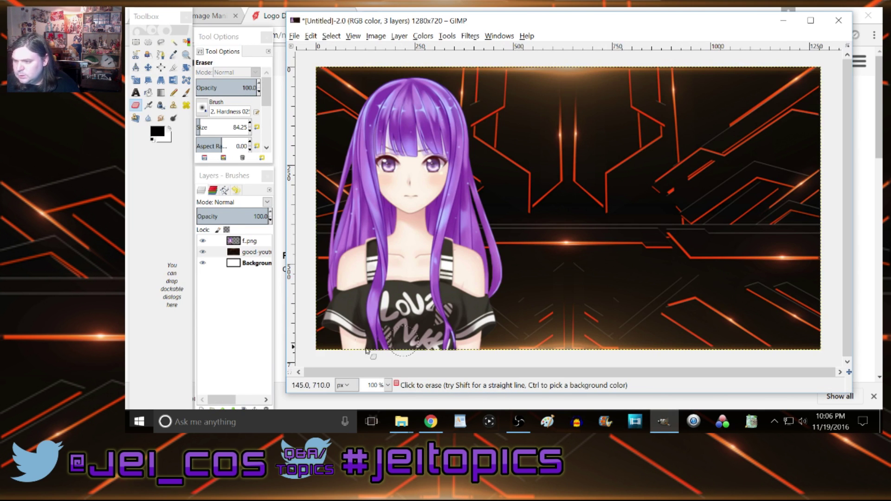
{"action": "mouse_move", "coordinate": [401, 422]}
{"action": "left_click", "coordinate": [376, 372]}
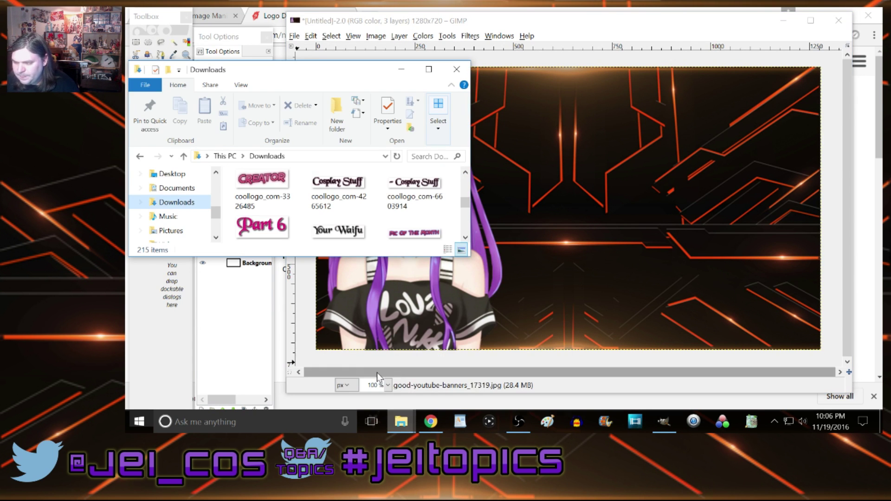
{"action": "left_click", "coordinate": [343, 230]}
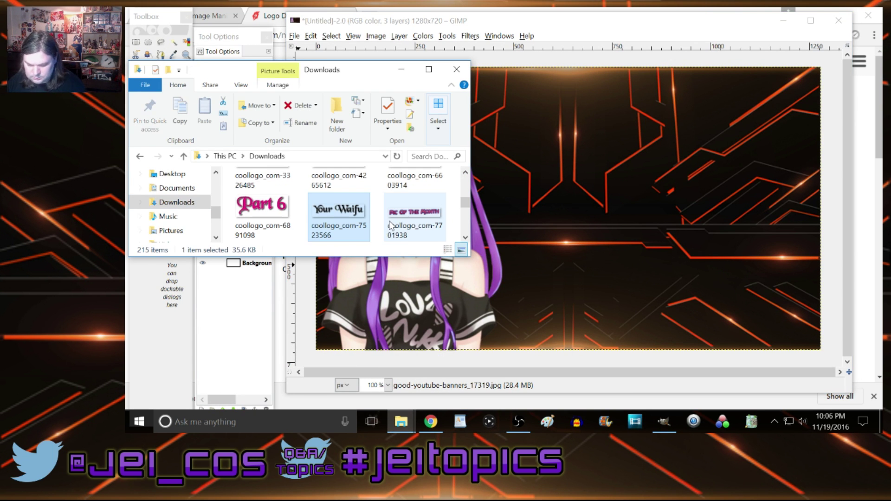
{"action": "left_click", "coordinate": [391, 226]}
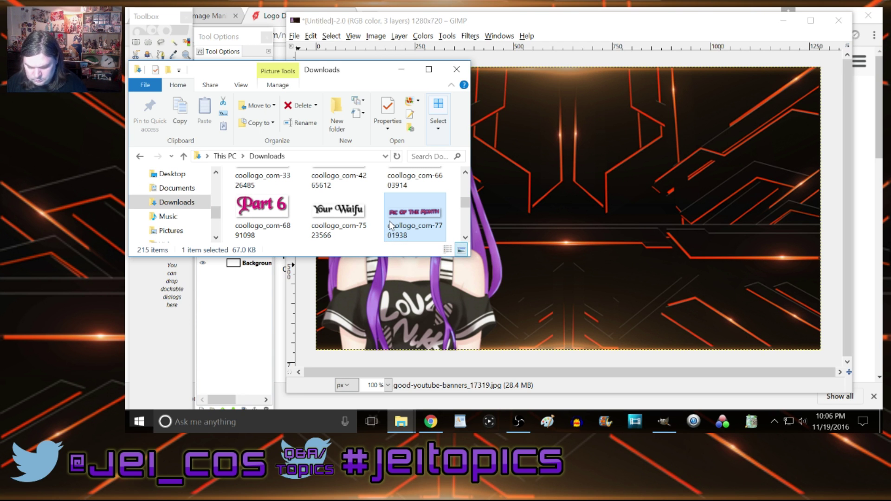
{"action": "key", "text": "Down"}
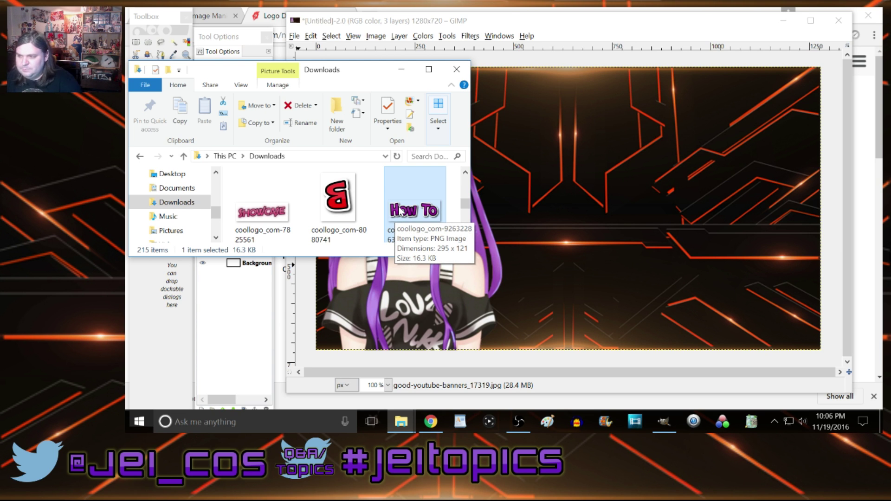
{"action": "left_click_drag", "start_coordinate": [400, 210], "coordinate": [534, 241]}
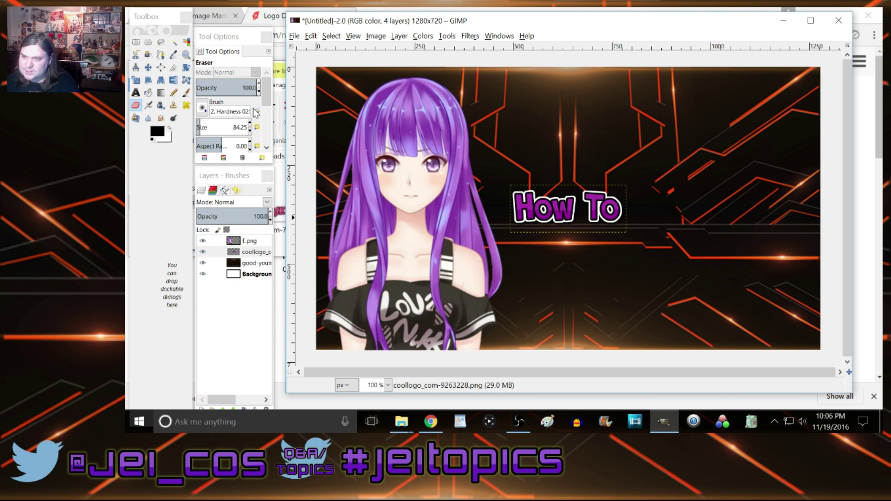
Scale the "How To" logo layer to about 622 × 255 px and place it beside the character's head
{"action": "key", "text": "shift+s"}
{"action": "left_click", "coordinate": [629, 211]}
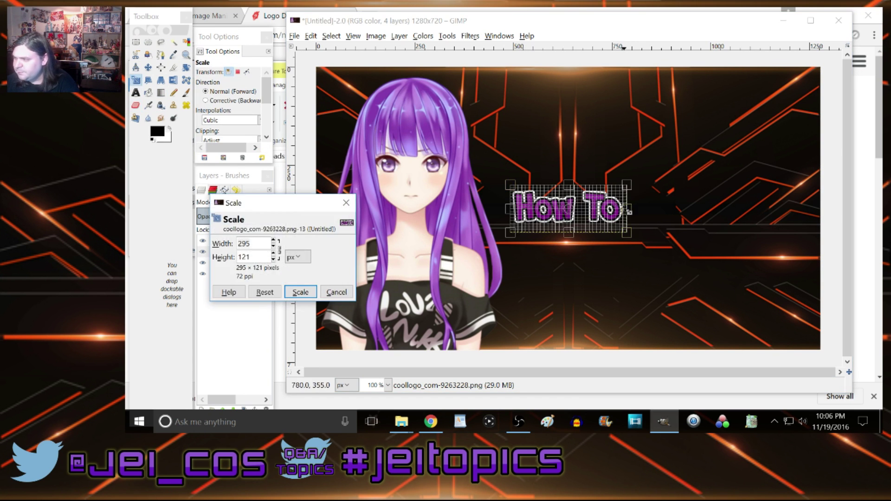
{"action": "left_click_drag", "start_coordinate": [629, 212], "coordinate": [615, 133]}
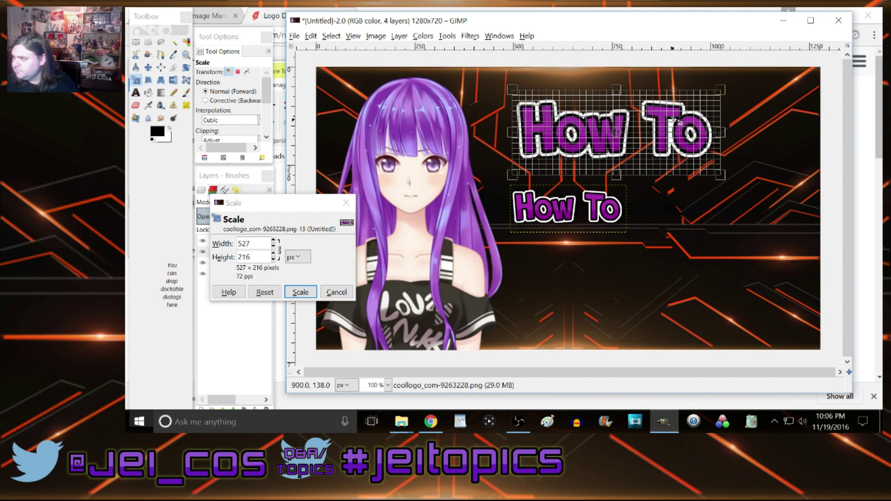
{"action": "left_click_drag", "start_coordinate": [676, 119], "coordinate": [626, 152]}
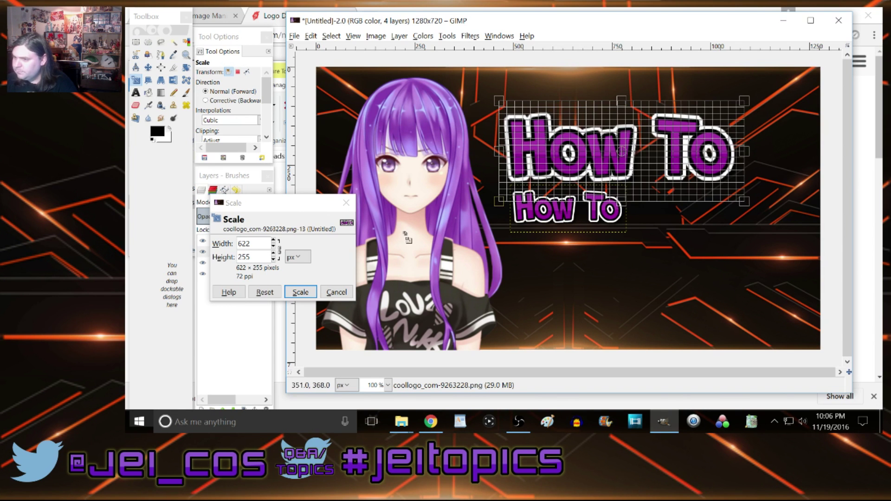
{"action": "left_click", "coordinate": [301, 292]}
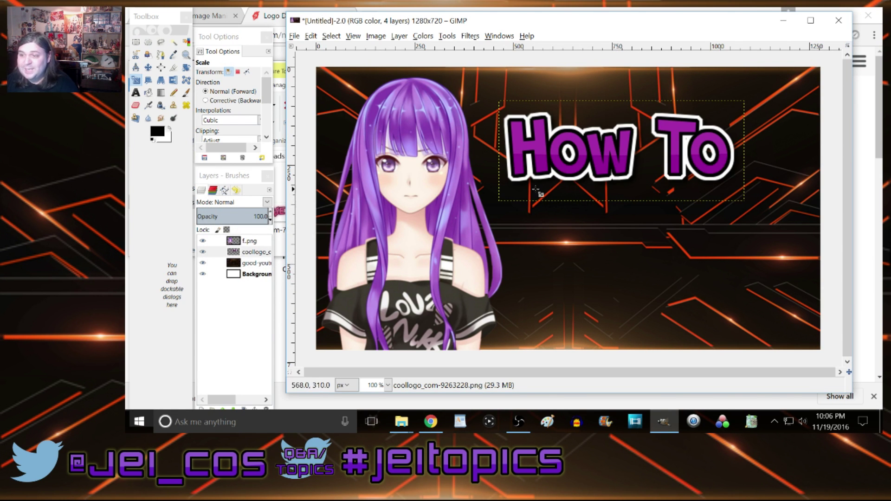
Rotate the "How To" logo layer by -13.72° about its center so the text slants upward
{"action": "left_click", "coordinate": [186, 67]}
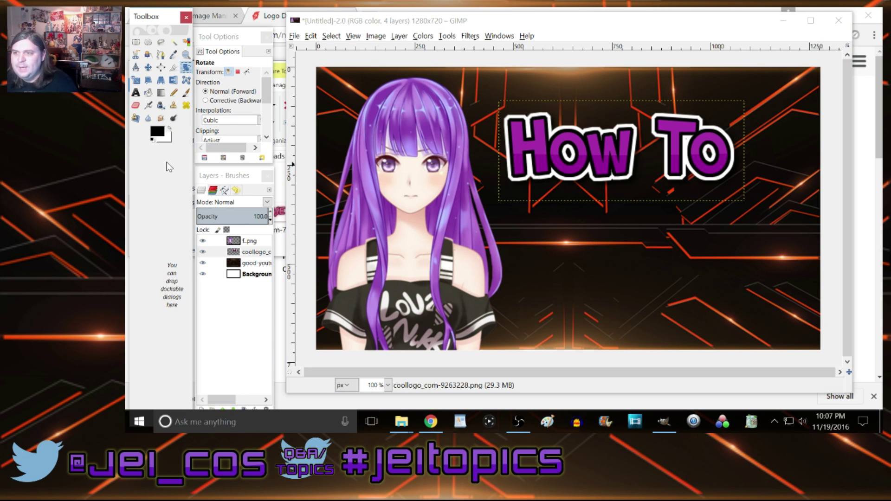
{"action": "left_click", "coordinate": [531, 196]}
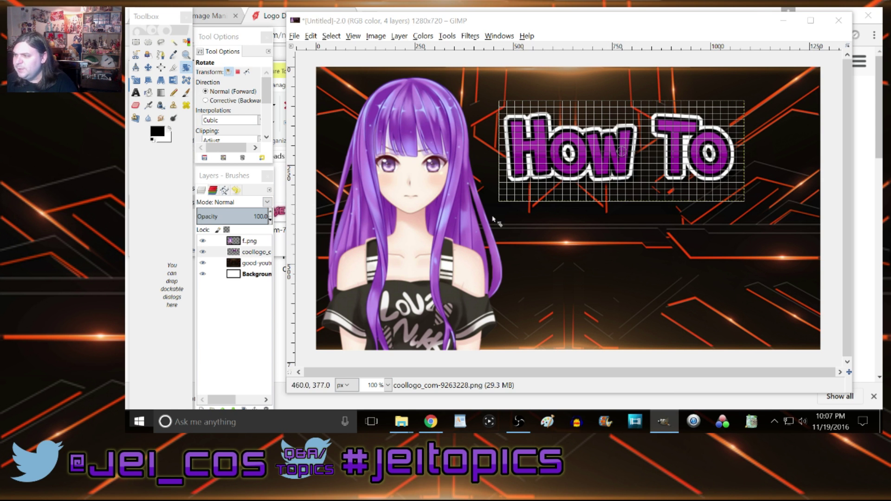
{"action": "left_click_drag", "start_coordinate": [457, 177], "coordinate": [474, 215]}
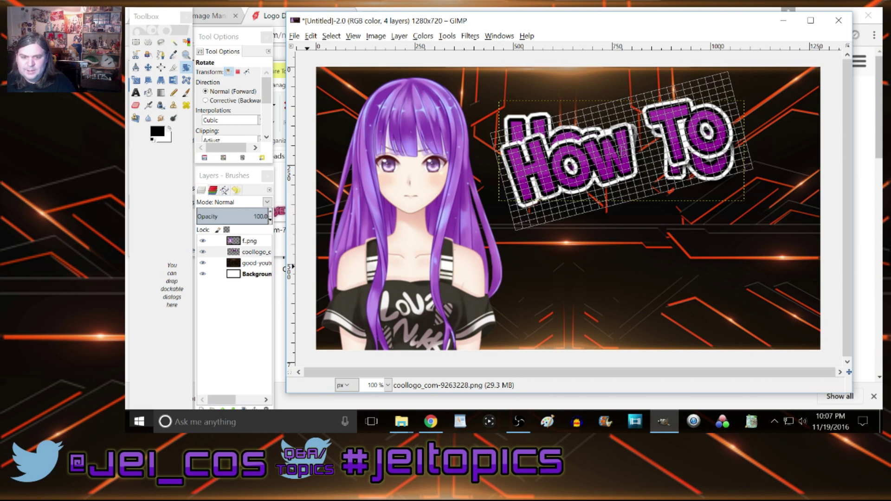
{"action": "left_click_drag", "start_coordinate": [126, 288], "coordinate": [383, 165]}
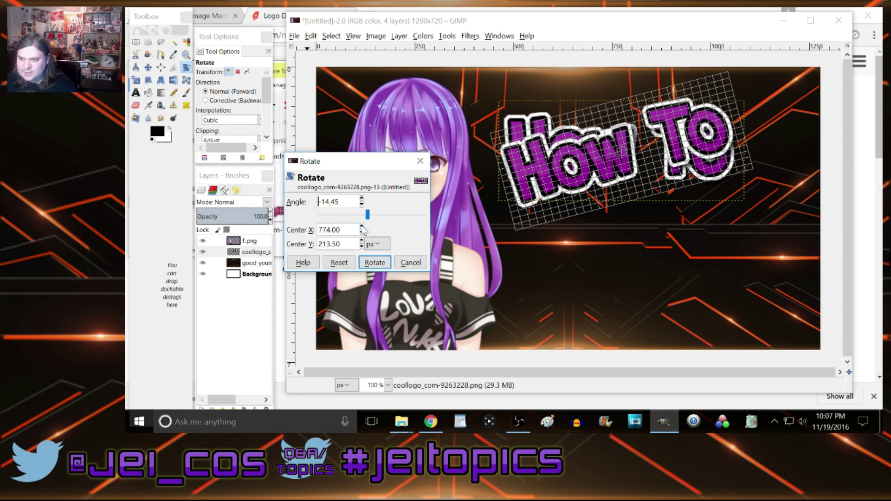
{"action": "left_click_drag", "start_coordinate": [487, 216], "coordinate": [490, 223]}
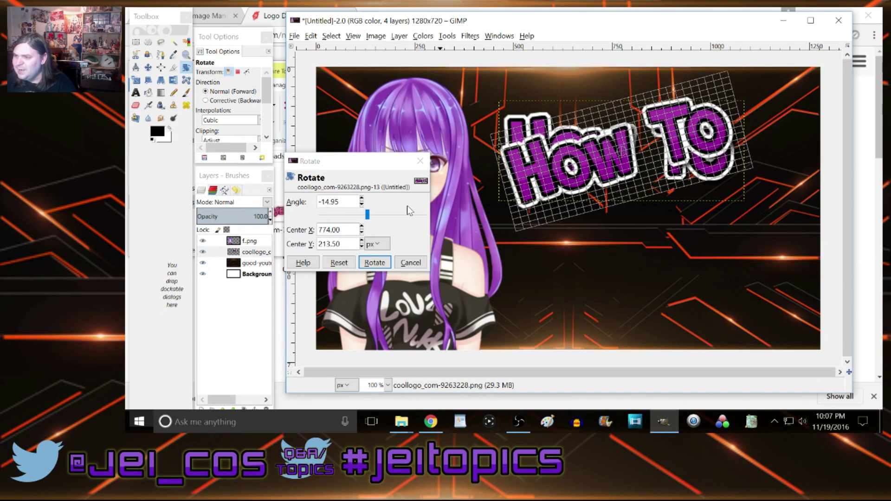
{"action": "left_click_drag", "start_coordinate": [370, 217], "coordinate": [366, 215]}
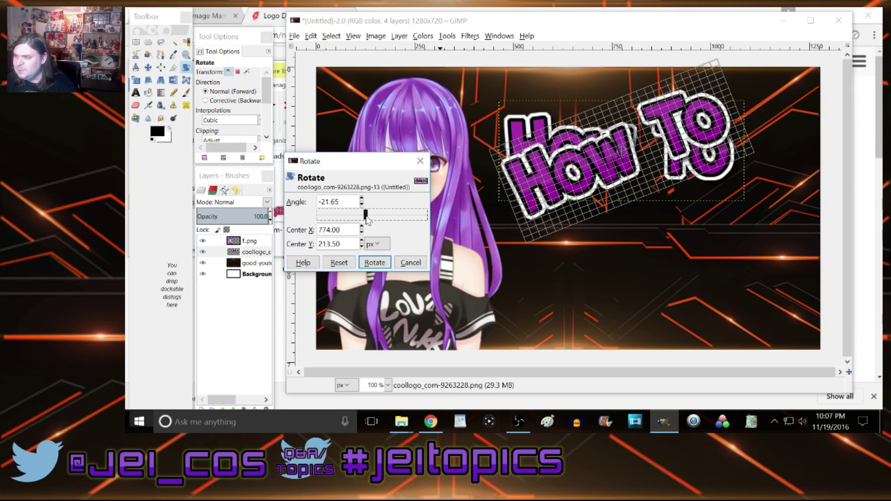
{"action": "left_click_drag", "start_coordinate": [469, 199], "coordinate": [471, 181]}
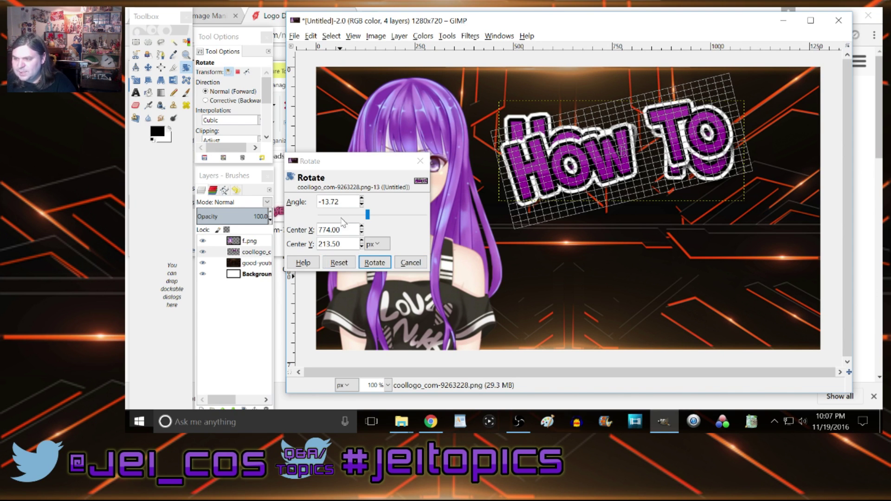
{"action": "left_click", "coordinate": [375, 263]}
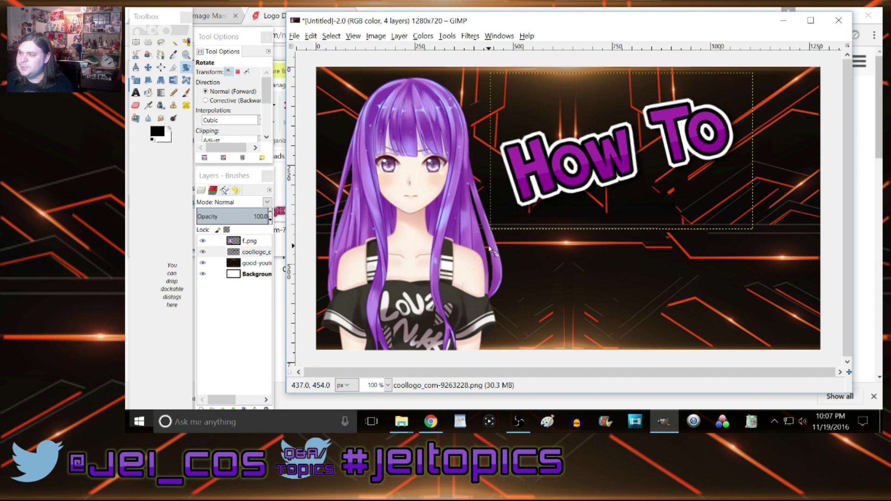
Scale the rotated "How To" logo layer to 859 × 512 px and position it in the upper area beside the character
{"action": "left_click", "coordinate": [136, 80]}
{"action": "left_click", "coordinate": [470, 235]}
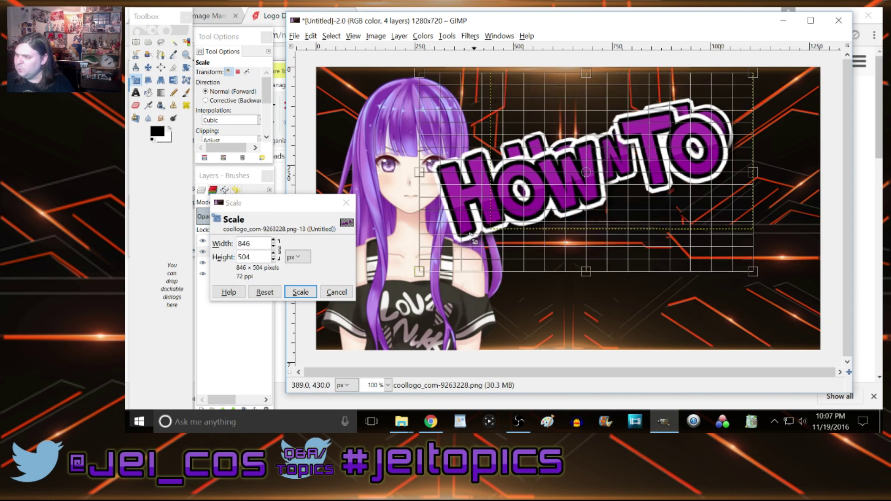
{"action": "left_click_drag", "start_coordinate": [584, 177], "coordinate": [627, 148]}
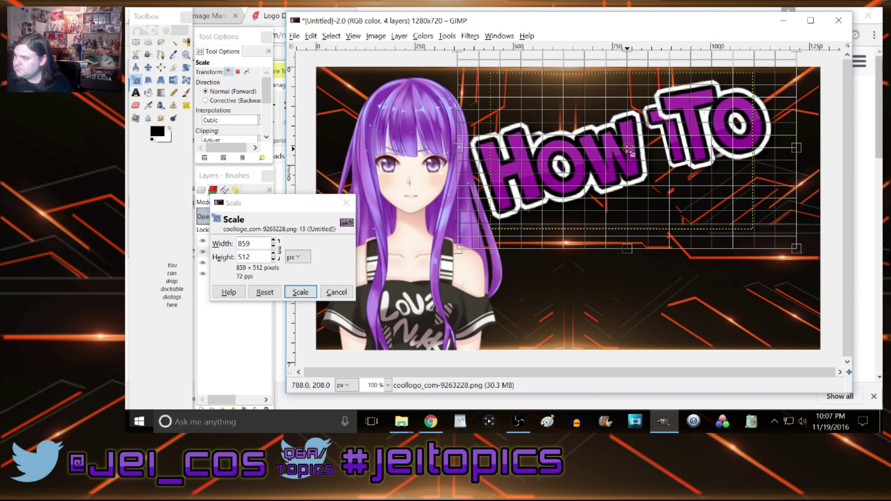
{"action": "left_click", "coordinate": [299, 292]}
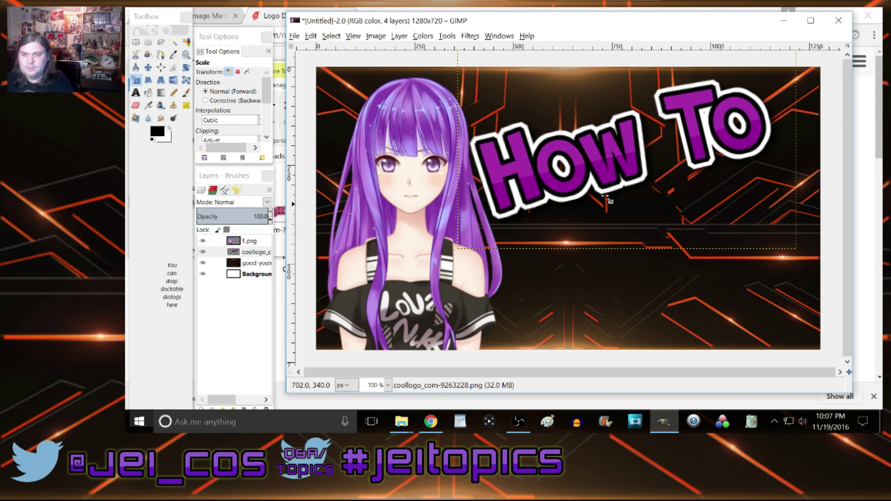
Scale the "How To" logo layer down to 805 × 481 px so it sits clear of the character's hair
{"action": "left_click", "coordinate": [633, 184]}
{"action": "left_click_drag", "start_coordinate": [489, 211], "coordinate": [505, 198]}
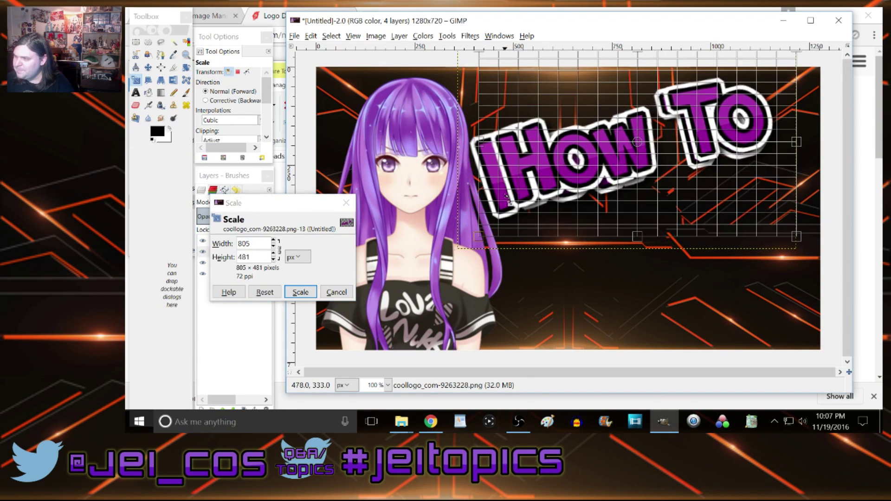
{"action": "left_click", "coordinate": [300, 292]}
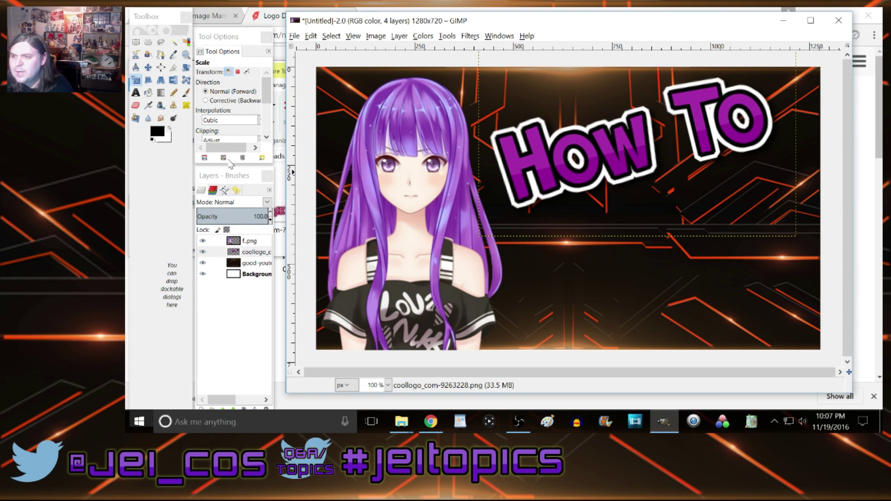
Switch to FlamingText in Chrome, change the logo text to "Make A" and download the generated logo
{"action": "left_click", "coordinate": [276, 19]}
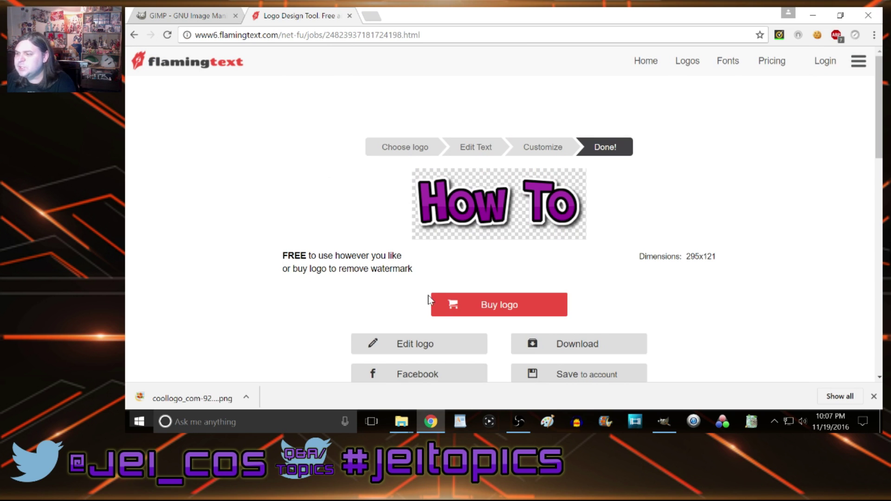
{"action": "left_click", "coordinate": [430, 343]}
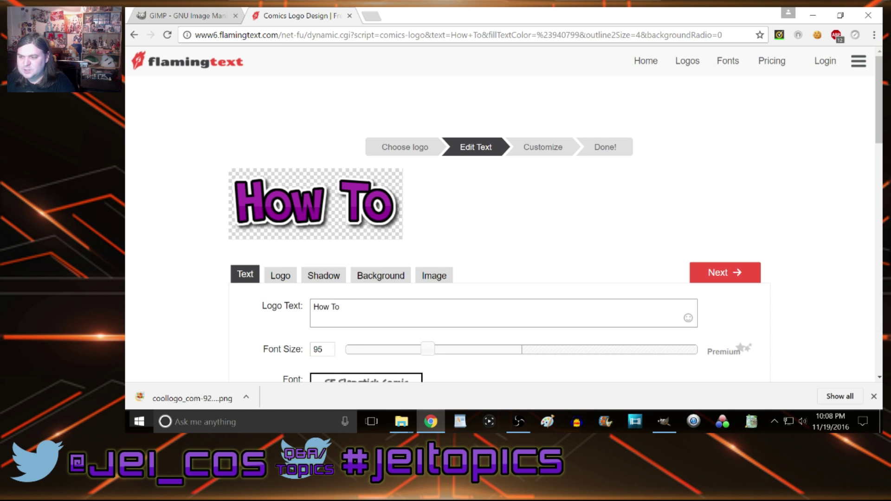
{"action": "key", "text": "ctrl+a"}
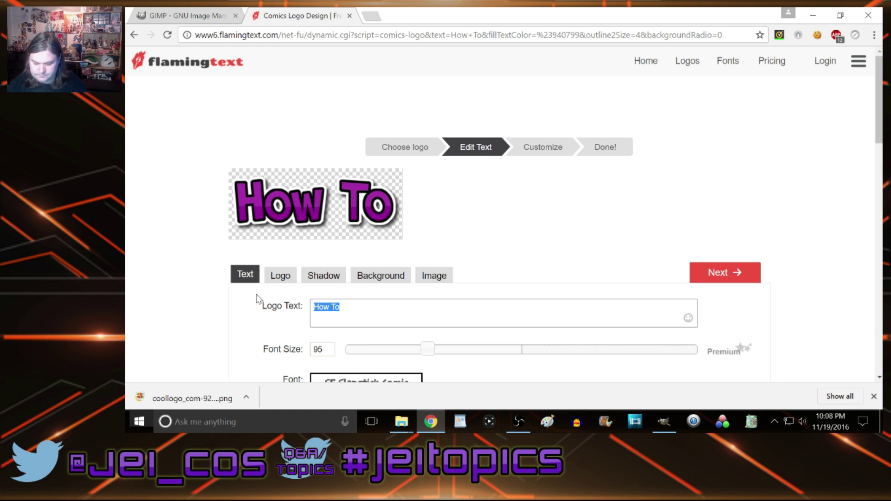
{"action": "type", "text": "Make"}
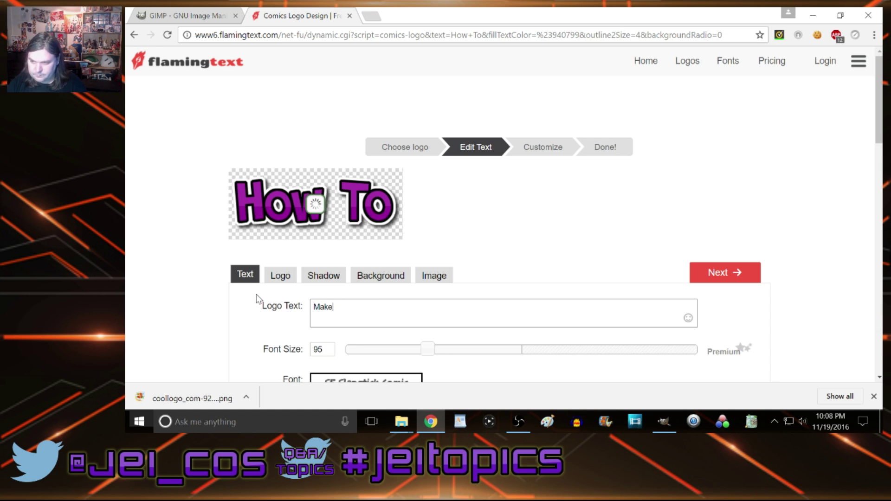
{"action": "type", "text": " A"}
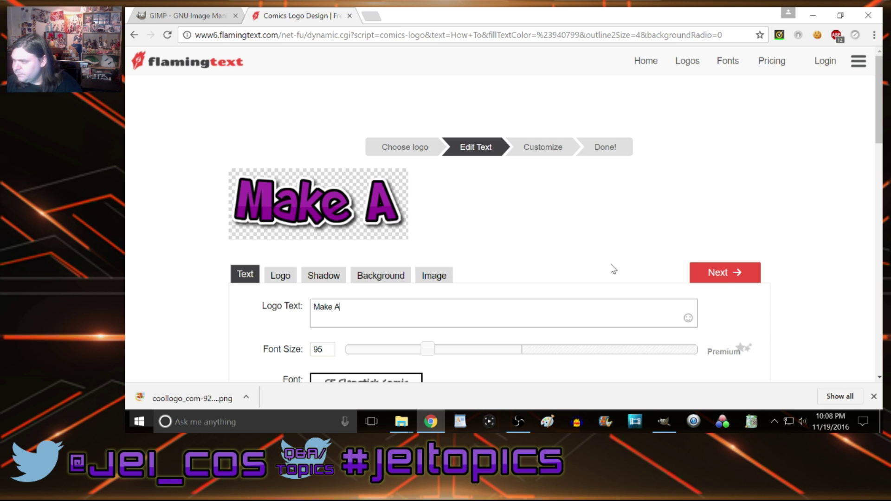
{"action": "left_click", "coordinate": [727, 277]}
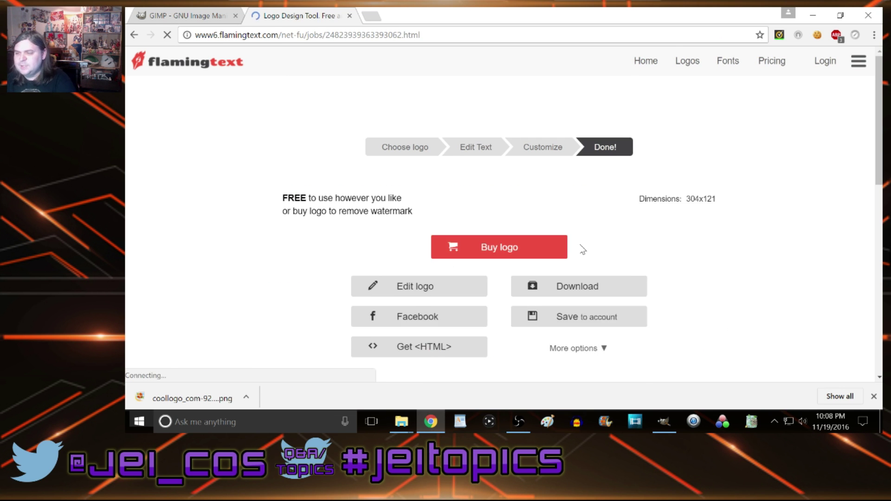
{"action": "left_click", "coordinate": [564, 345]}
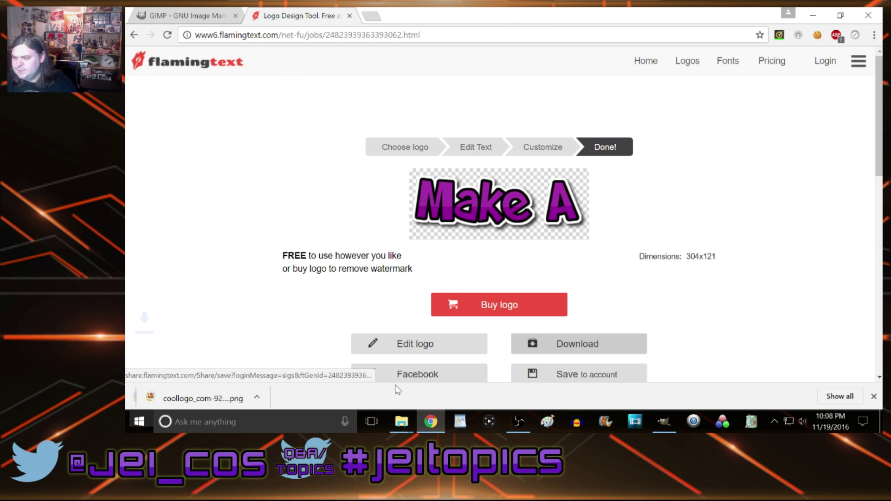
Edit the FlamingText logo again with the text "Thumbnail!" and download the generated logo
{"action": "left_click", "coordinate": [401, 350]}
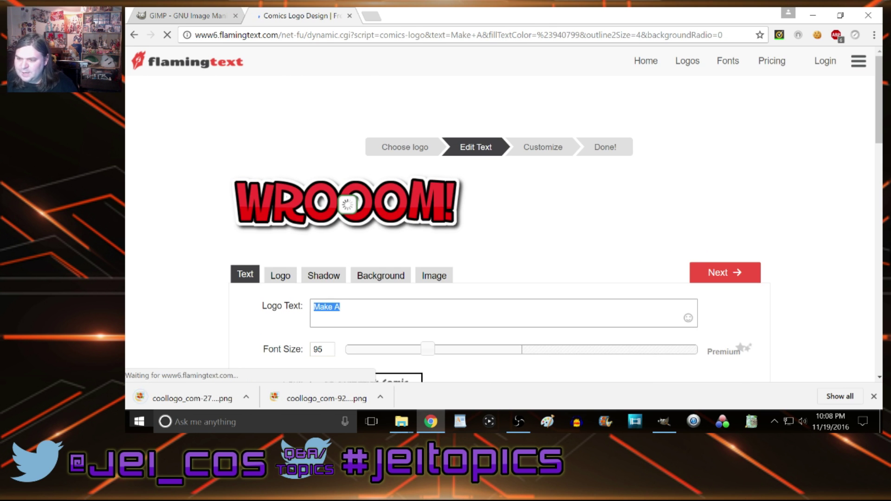
{"action": "type", "text": "Thumbnail!"}
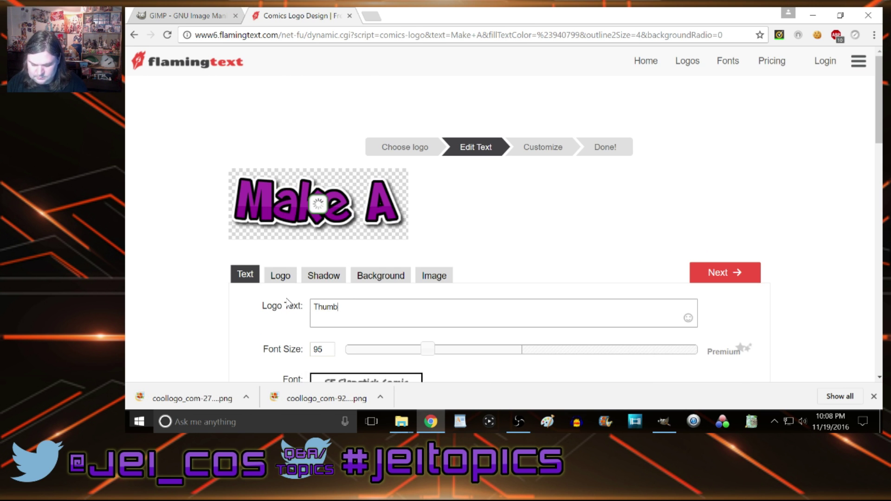
{"action": "left_click", "coordinate": [715, 274]}
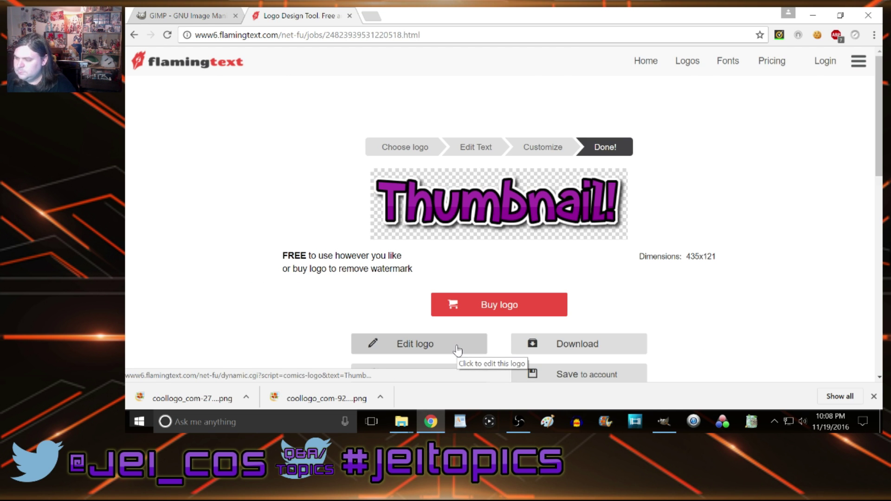
{"action": "left_click", "coordinate": [576, 346]}
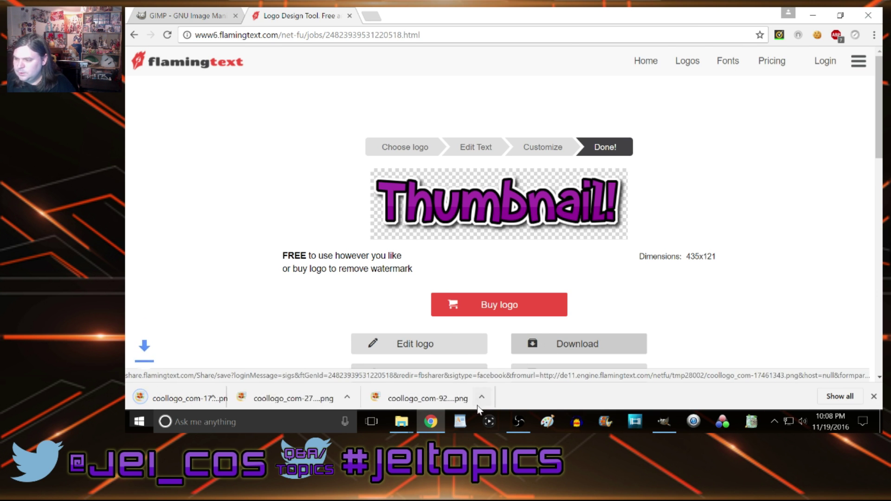
{"action": "left_click", "coordinate": [370, 16]}
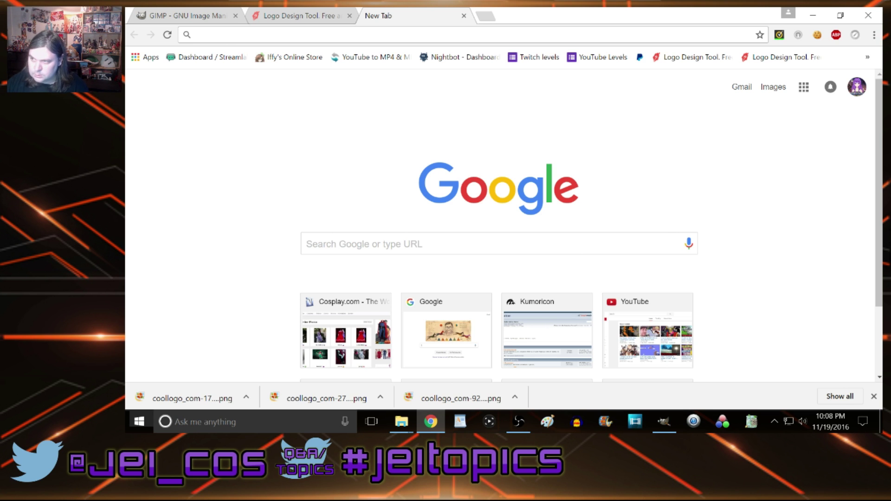
{"action": "left_click", "coordinate": [464, 16]}
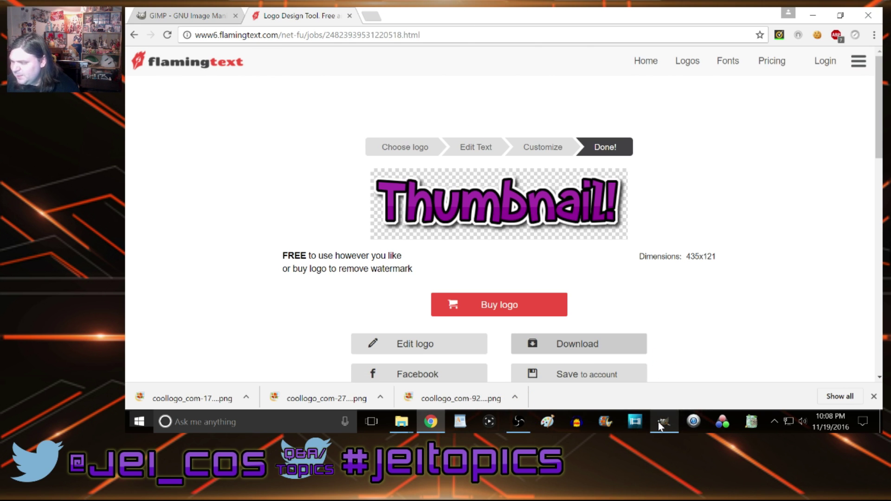
Enlarge the Downloads window in File Explorer and add coollogo_com-17461343.png, the "Thumbnail!" logo, to the GIMP image as a new layer
{"action": "mouse_move", "coordinate": [661, 427]}
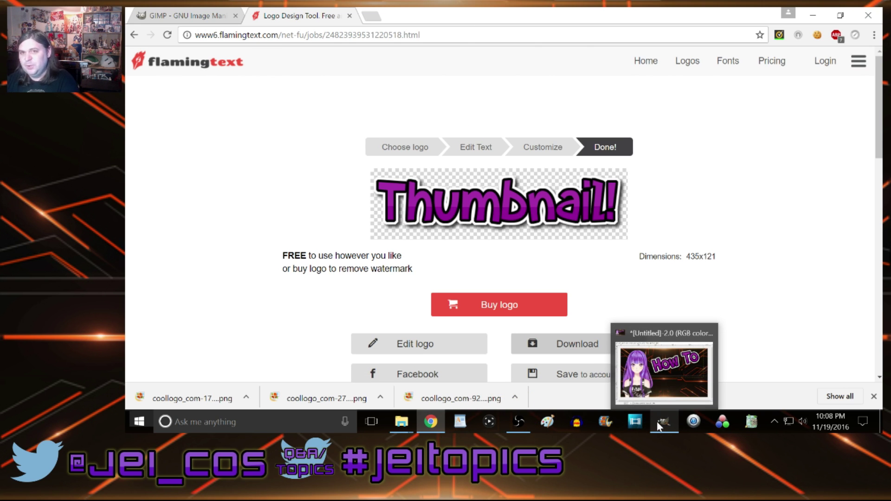
{"action": "left_click", "coordinate": [656, 422]}
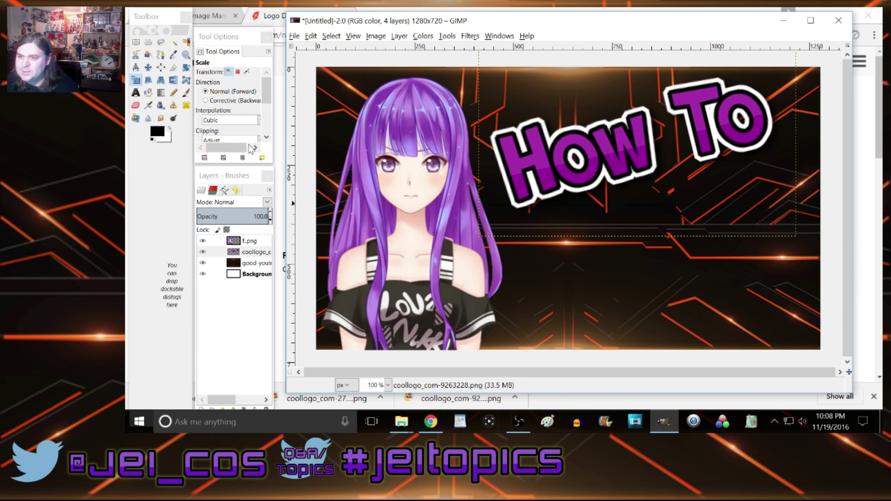
{"action": "mouse_move", "coordinate": [401, 422]}
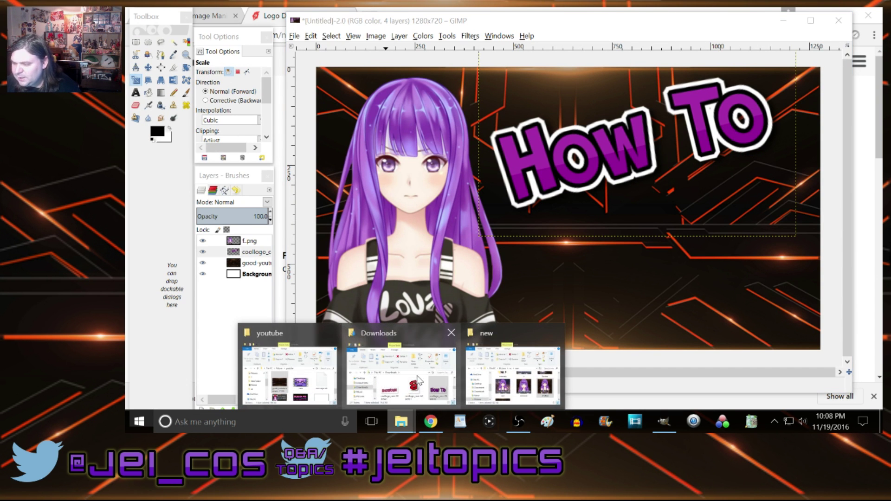
{"action": "left_click", "coordinate": [419, 381]}
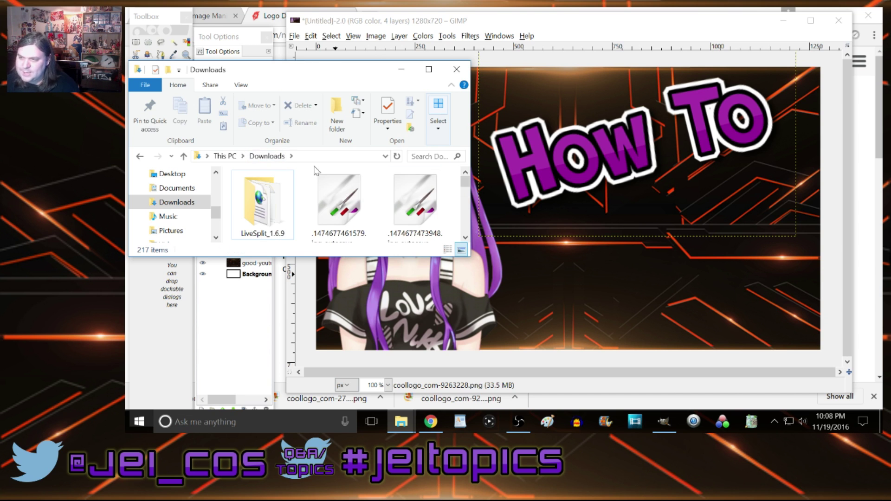
{"action": "left_click_drag", "start_coordinate": [464, 182], "coordinate": [464, 203]}
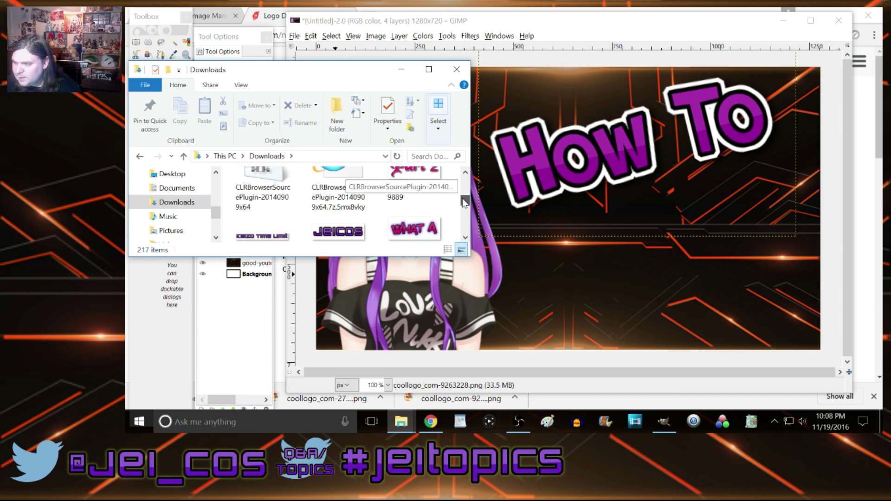
{"action": "left_click_drag", "start_coordinate": [404, 256], "coordinate": [404, 392]}
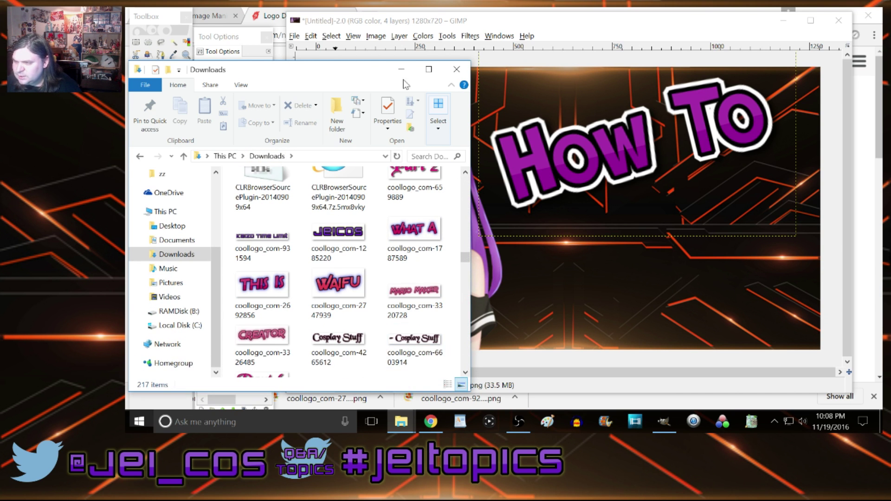
{"action": "double_click", "coordinate": [368, 62]}
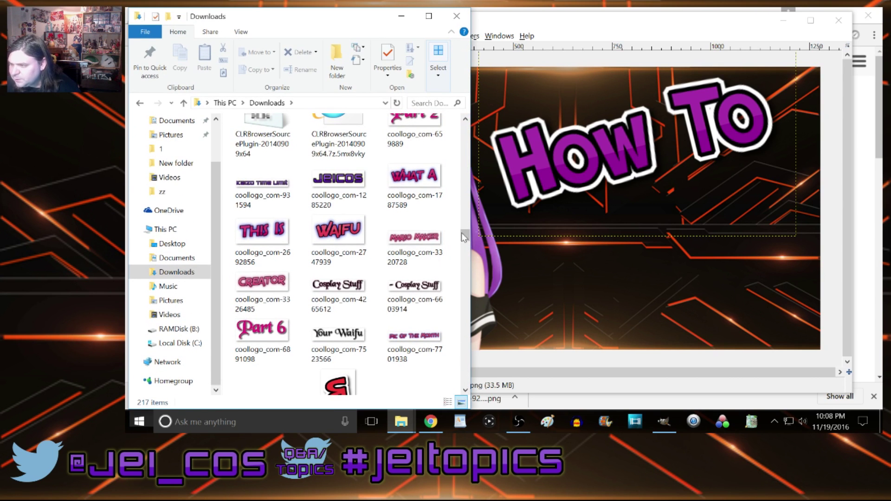
{"action": "left_click_drag", "start_coordinate": [466, 236], "coordinate": [461, 270]}
{"action": "left_click_drag", "start_coordinate": [413, 163], "coordinate": [586, 264]}
Add coollogo_com-27854946.png, the "Make A" logo, from the Downloads folder to the GIMP image as a new layer
{"action": "left_click", "coordinate": [281, 372]}
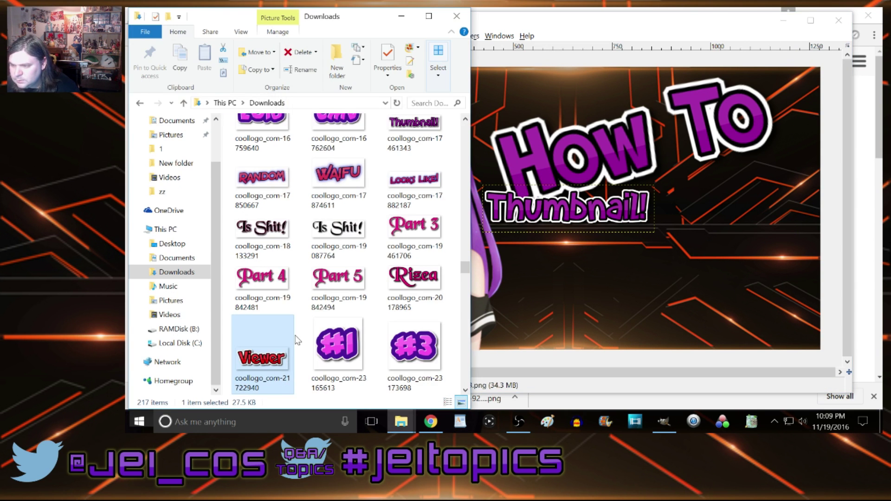
{"action": "left_click_drag", "start_coordinate": [469, 271], "coordinate": [463, 280]}
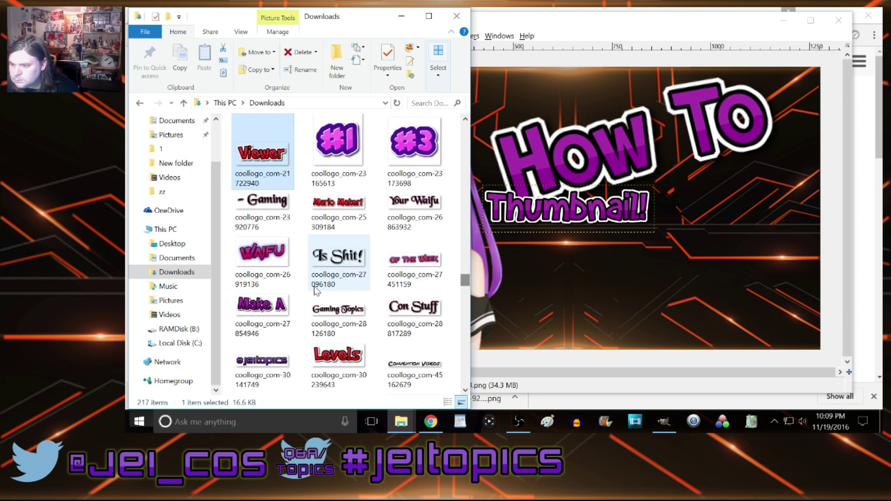
{"action": "left_click_drag", "start_coordinate": [262, 306], "coordinate": [499, 277]}
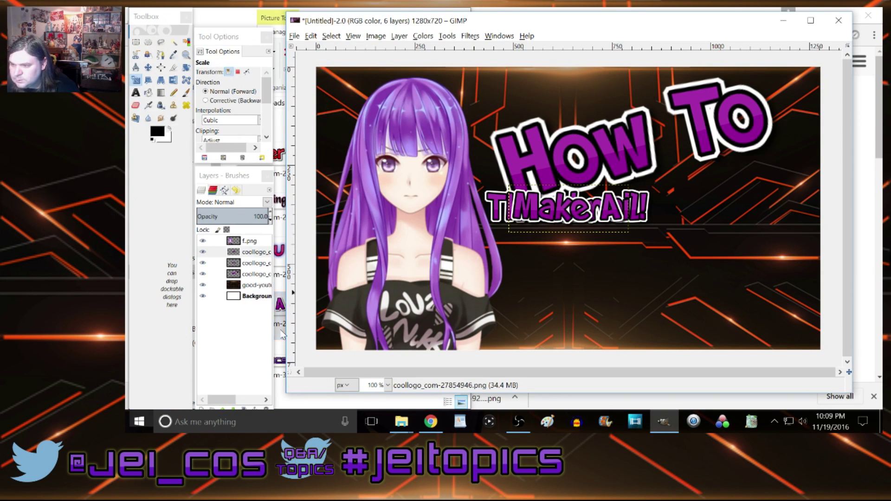
{"action": "left_click", "coordinate": [284, 364]}
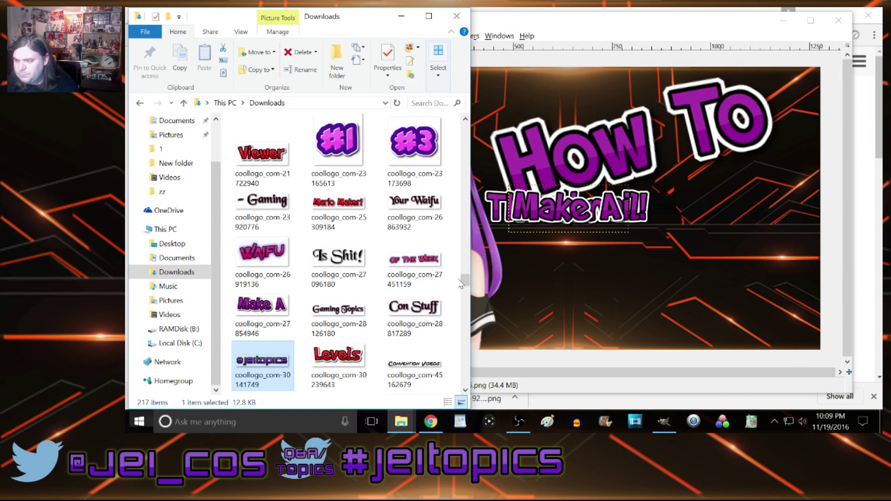
{"action": "left_click_drag", "start_coordinate": [463, 282], "coordinate": [455, 298]}
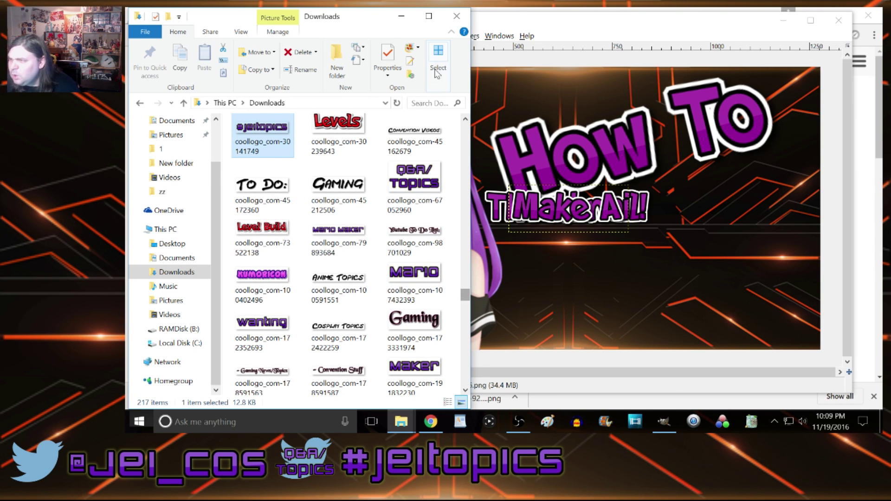
{"action": "left_click", "coordinate": [513, 25]}
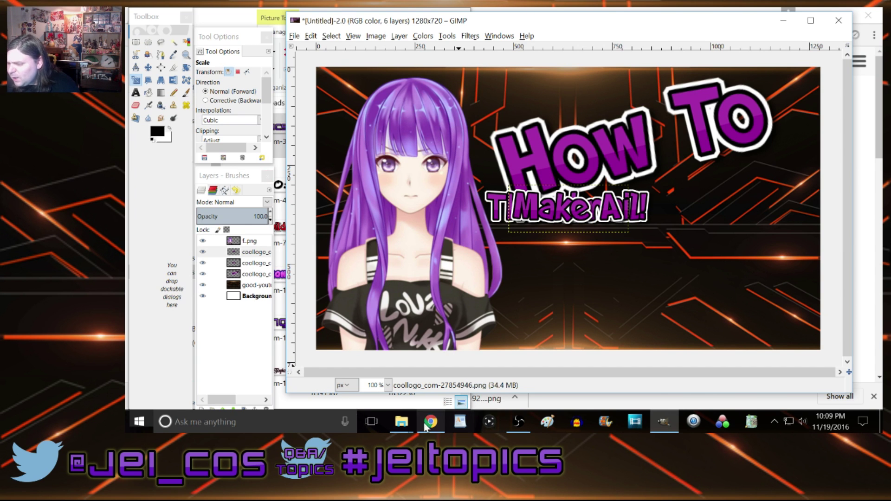
Add YouTube-icon-full_color from the obs folder inside Pictures > youtube to the GIMP image as a new layer
{"action": "left_click", "coordinate": [395, 423]}
{"action": "left_click", "coordinate": [349, 397]}
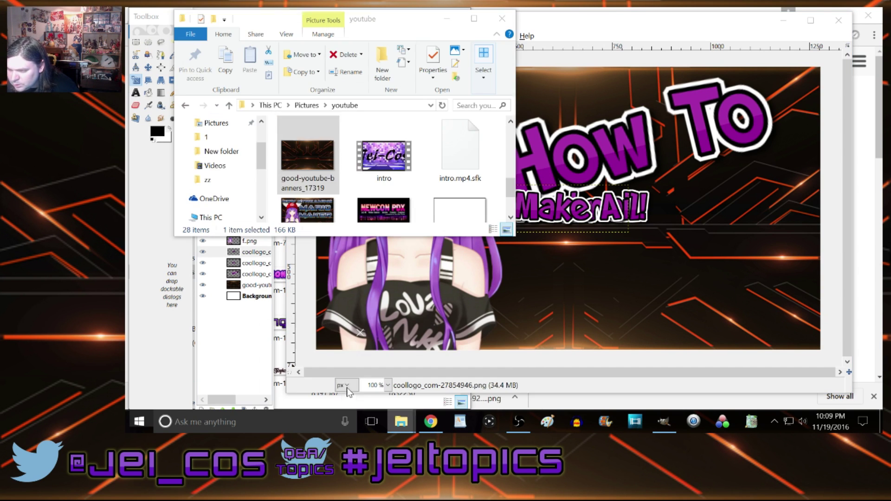
{"action": "scroll", "coordinate": [370, 167], "scroll_direction": "up", "scroll_amount": 3}
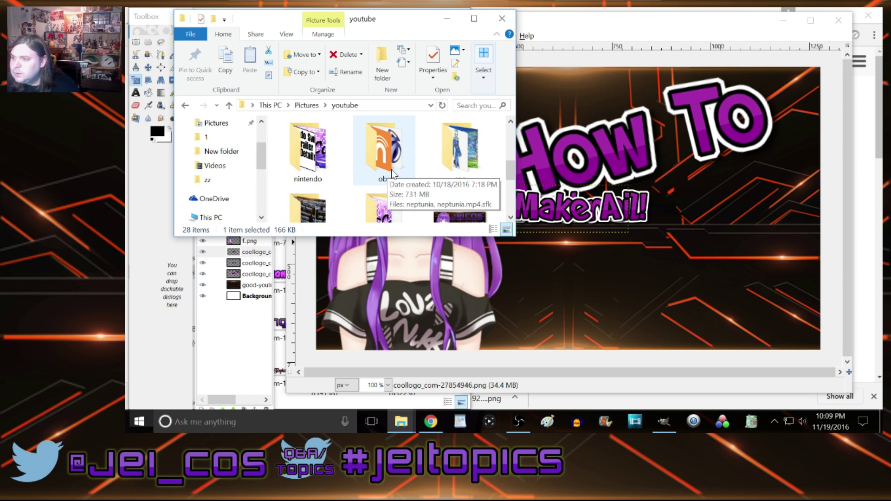
{"action": "double_click", "coordinate": [395, 165]}
{"action": "scroll", "coordinate": [392, 171], "scroll_direction": "down", "scroll_amount": 3}
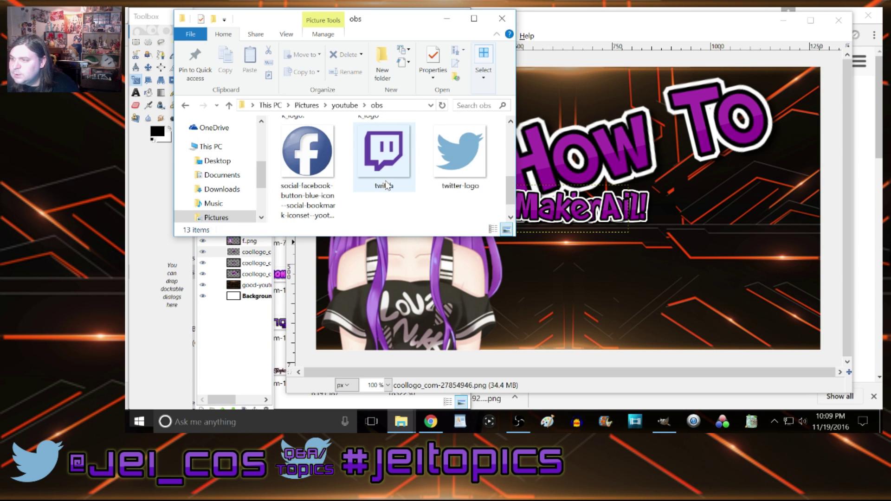
{"action": "scroll", "coordinate": [387, 186], "scroll_direction": "up", "scroll_amount": 1}
{"action": "scroll", "coordinate": [387, 184], "scroll_direction": "up", "scroll_amount": 3}
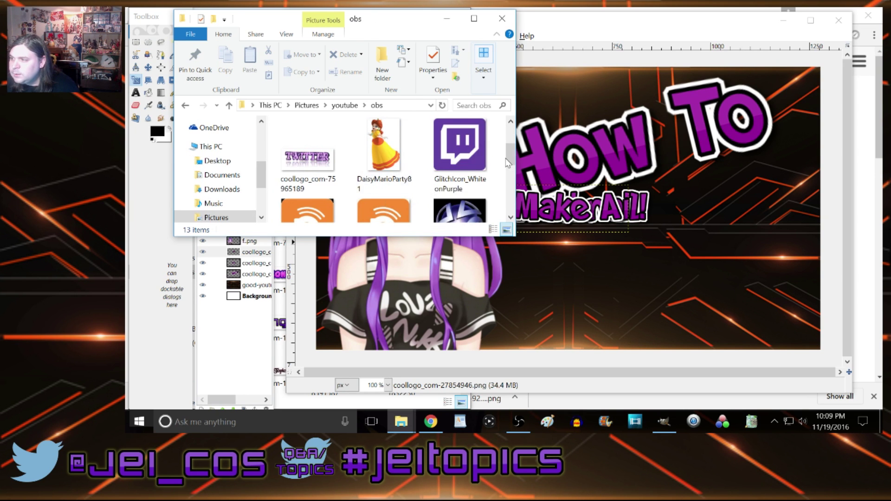
{"action": "left_click_drag", "start_coordinate": [512, 146], "coordinate": [511, 200]}
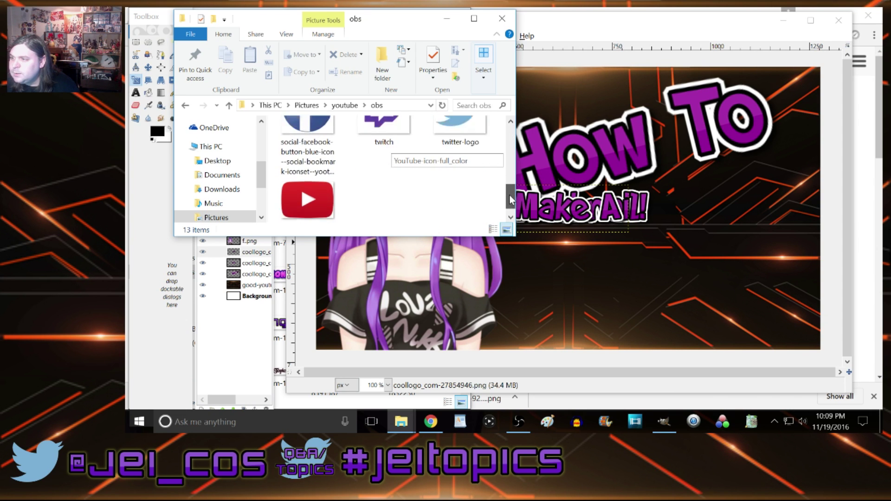
{"action": "left_click_drag", "start_coordinate": [308, 183], "coordinate": [544, 287]}
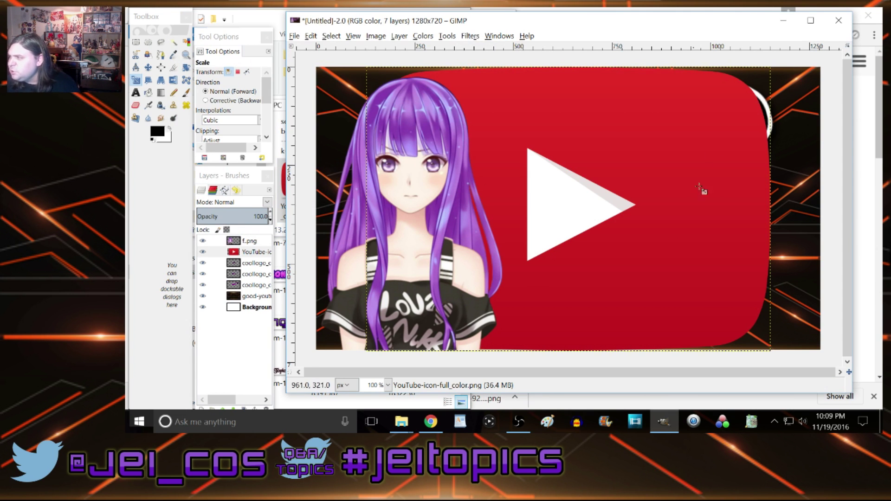
Scale the YouTube icon layer down to roughly a quarter of its size, at the top behind the character's head
{"action": "left_click", "coordinate": [597, 250]}
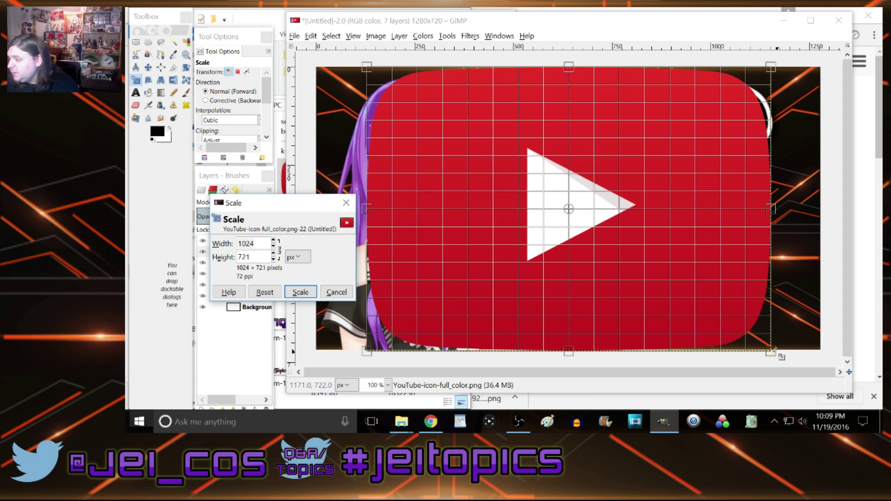
{"action": "left_click_drag", "start_coordinate": [773, 351], "coordinate": [465, 136]}
{"action": "left_click", "coordinate": [300, 292]}
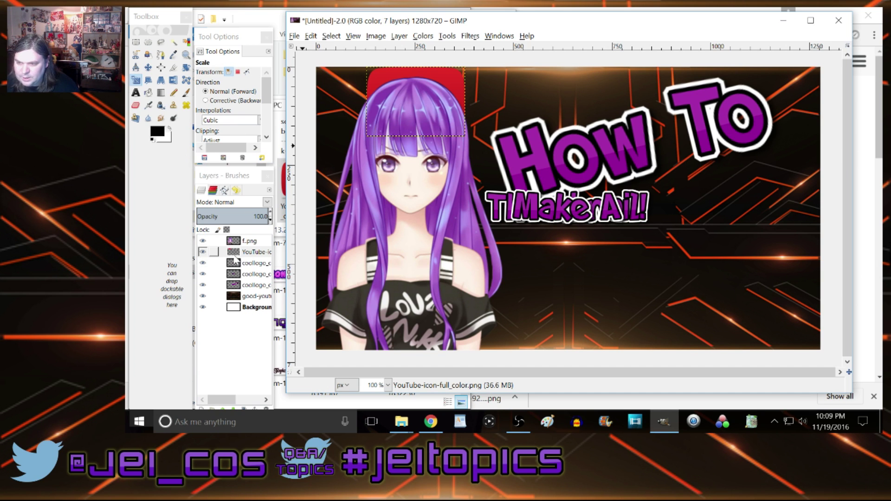
Lower the "Make A" layer below the "Thumbnail!" layer and move the "Make A" logo up over the word "How"
{"action": "left_click", "coordinate": [234, 264]}
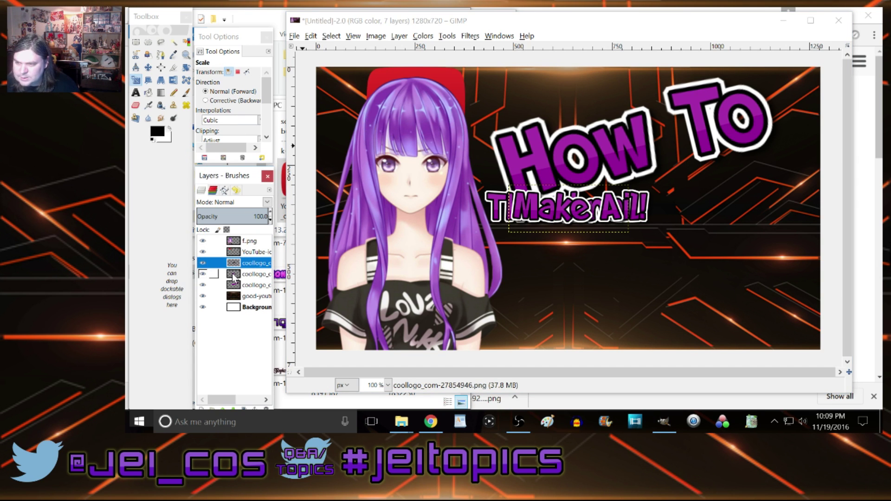
{"action": "left_click", "coordinate": [234, 277]}
{"action": "left_click_drag", "start_coordinate": [233, 277], "coordinate": [234, 285]}
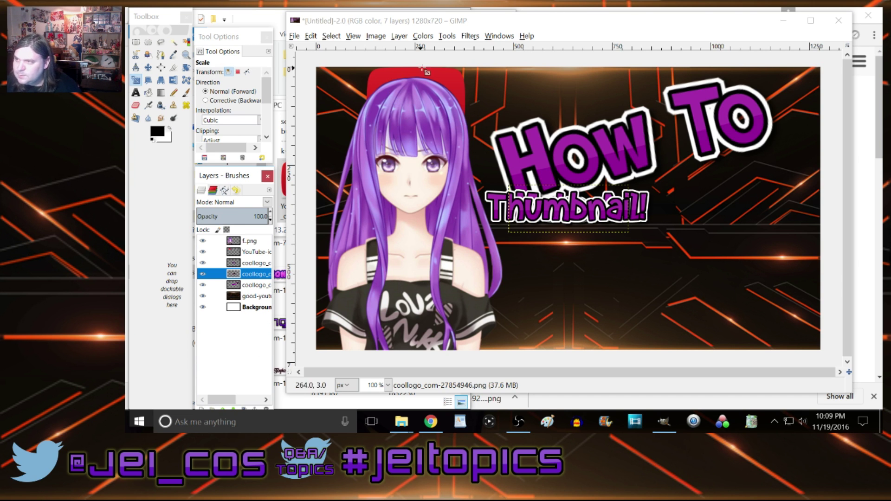
{"action": "left_click", "coordinate": [494, 29]}
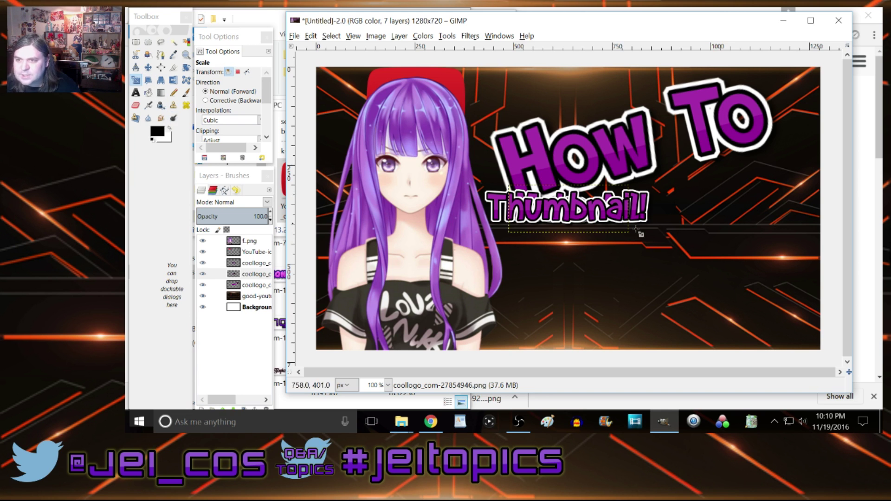
{"action": "left_click", "coordinate": [532, 240]}
{"action": "left_click_drag", "start_coordinate": [570, 210], "coordinate": [591, 139]}
{"action": "left_click", "coordinate": [300, 292]}
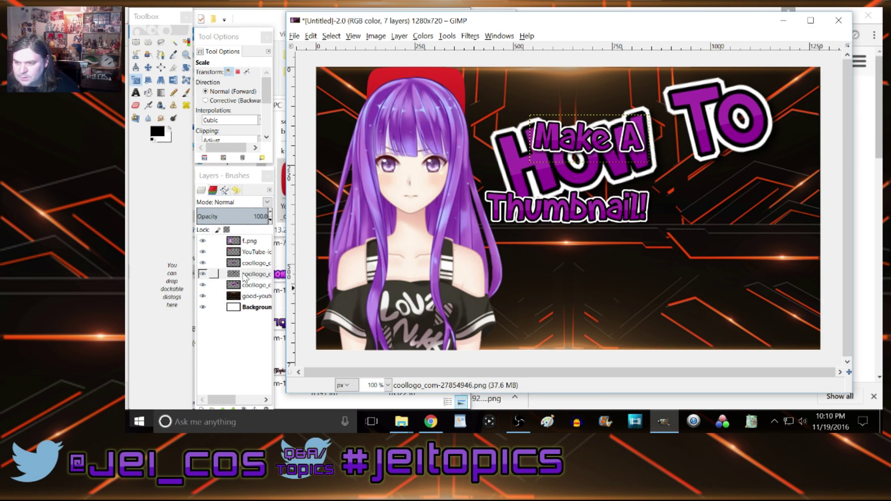
Move the "Thumbnail!" logo down to the lower edge of the image, partly behind the character
{"action": "left_click", "coordinate": [246, 263]}
{"action": "left_click", "coordinate": [512, 227]}
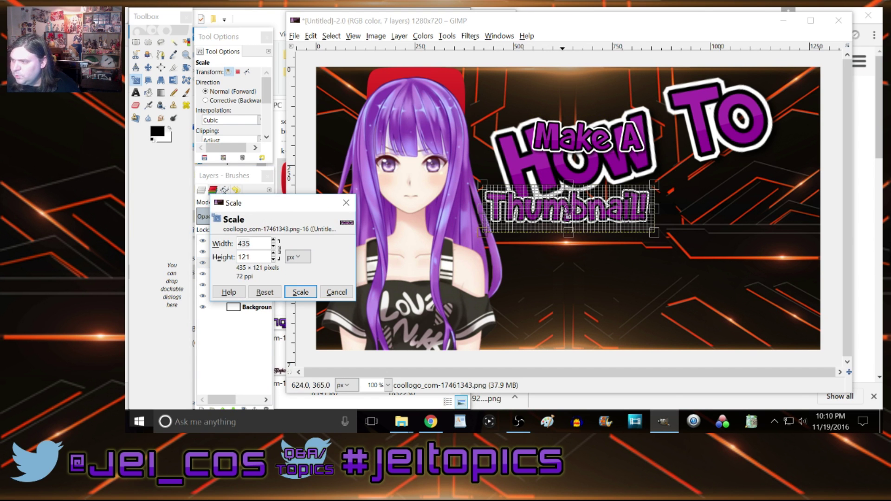
{"action": "left_click_drag", "start_coordinate": [511, 227], "coordinate": [455, 342]}
{"action": "left_click", "coordinate": [300, 292]}
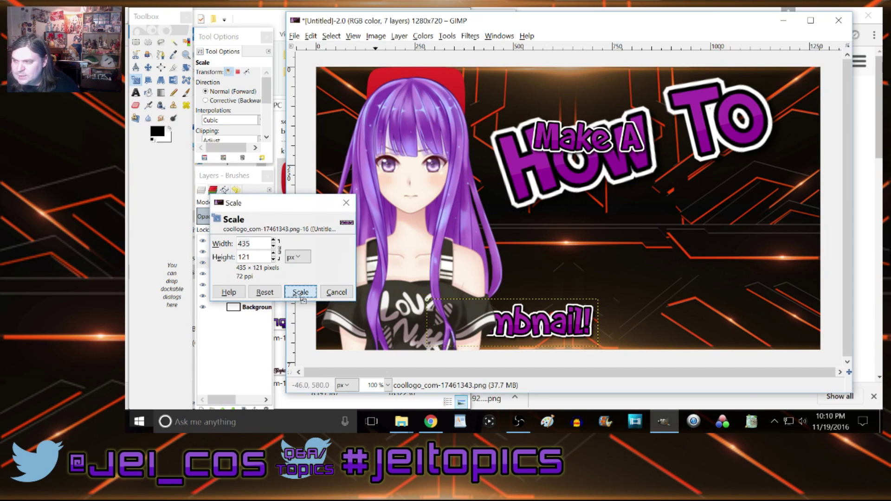
Enlarge the "Make A" logo to about 452 × 180 px and place it directly beneath "How To"
{"action": "left_click", "coordinate": [248, 273]}
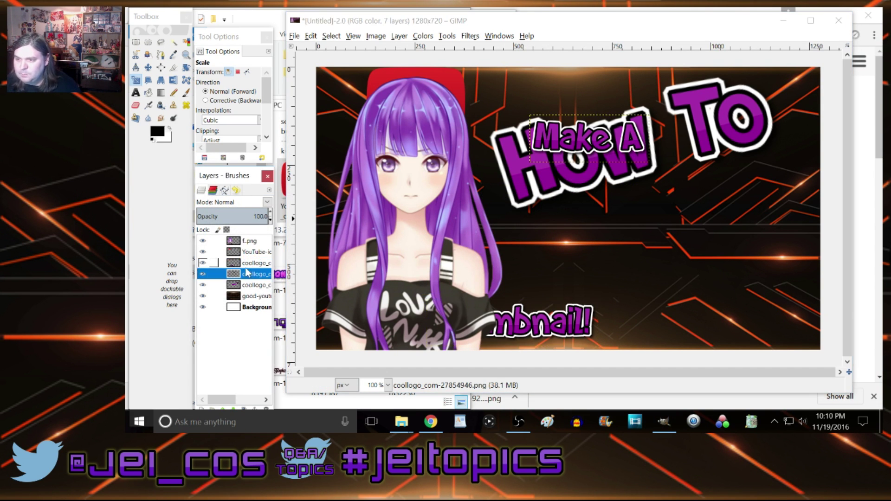
{"action": "left_click", "coordinate": [596, 162]}
{"action": "left_click_drag", "start_coordinate": [590, 139], "coordinate": [714, 189]}
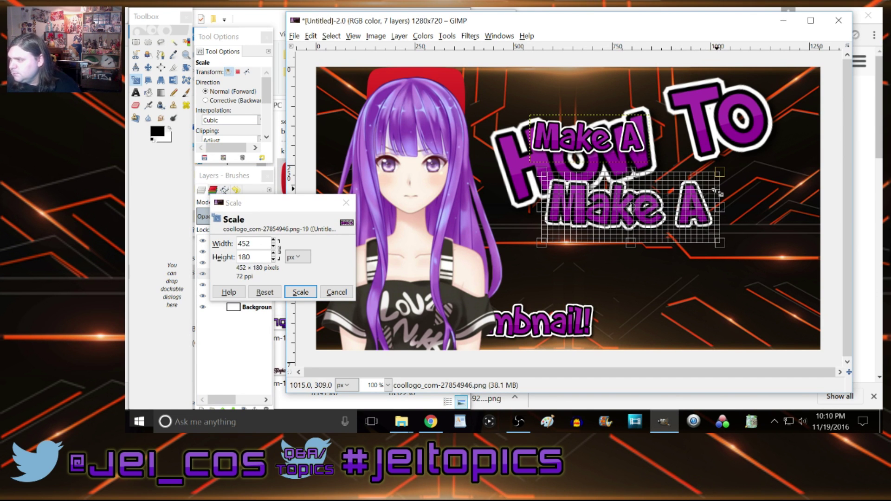
{"action": "left_click", "coordinate": [301, 292]}
Rotate the "Make A" logo slightly counterclockwise and enlarge it further beneath "How To"
{"action": "left_click", "coordinate": [187, 67]}
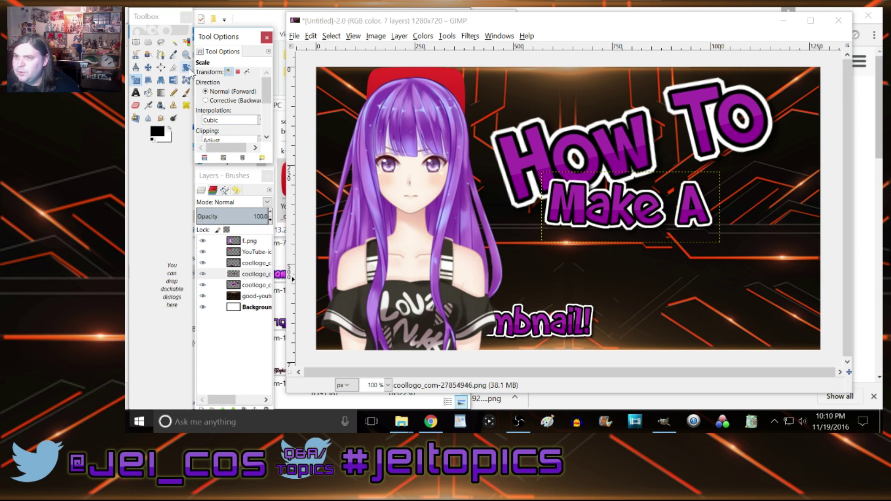
{"action": "left_click", "coordinate": [562, 229]}
{"action": "key", "text": "shift+s"}
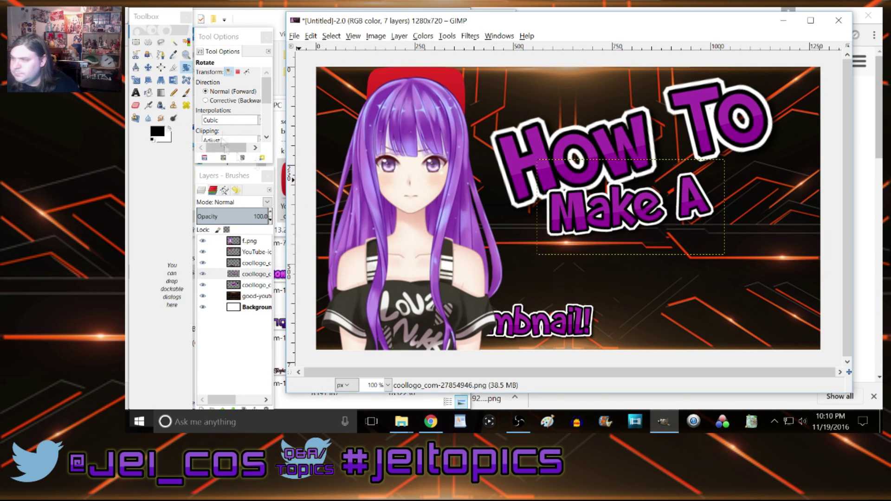
{"action": "left_click", "coordinate": [766, 176]}
{"action": "left_click_drag", "start_coordinate": [766, 175], "coordinate": [771, 190]}
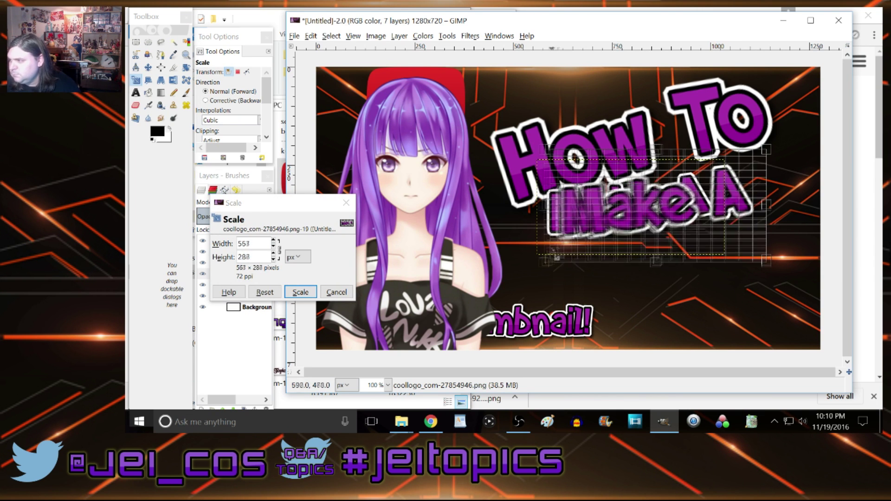
{"action": "left_click", "coordinate": [300, 291]}
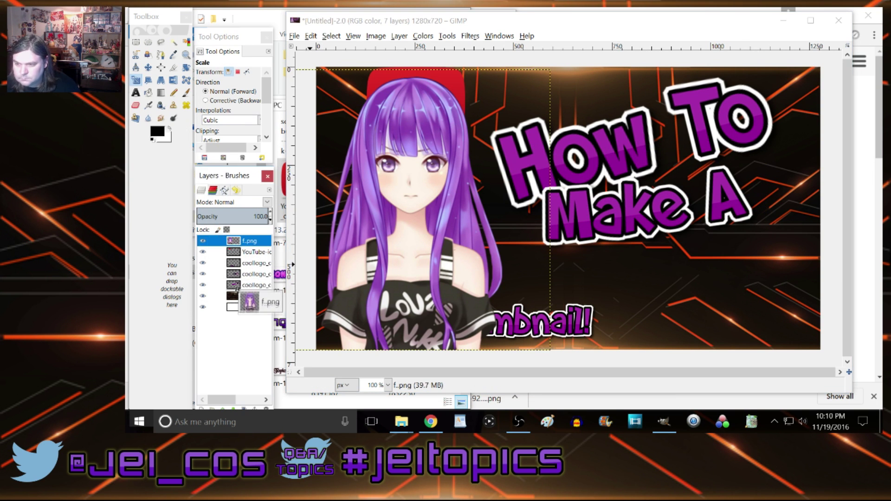
Lower the character layer beneath the logo layers and move the "Thumbnail!" logo below "Make A"
{"action": "left_click", "coordinate": [253, 262]}
{"action": "left_click", "coordinate": [513, 325]}
{"action": "left_click_drag", "start_coordinate": [513, 325], "coordinate": [675, 304]}
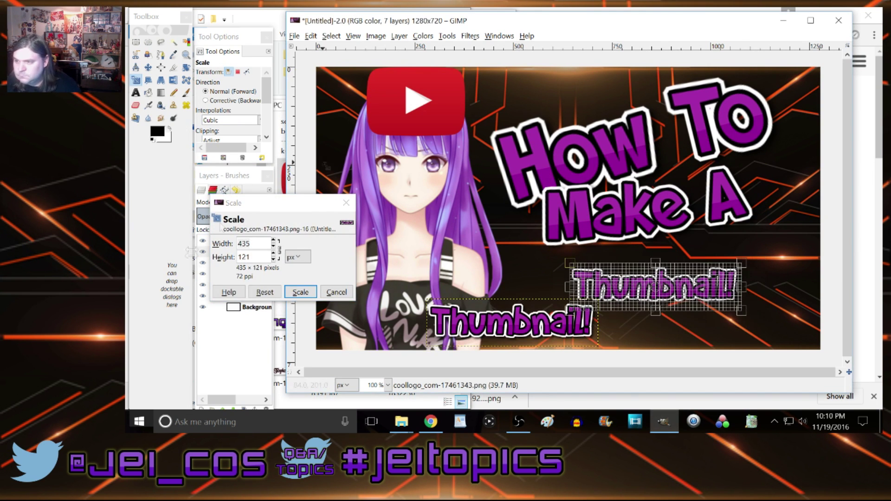
{"action": "left_click", "coordinate": [301, 291]}
Move the YouTube icon between the character and the "Thumbnail!" logo and rotate it slightly counterclockwise
{"action": "left_click", "coordinate": [416, 100]}
{"action": "left_click_drag", "start_coordinate": [415, 100], "coordinate": [543, 290]}
{"action": "left_click", "coordinate": [301, 291]}
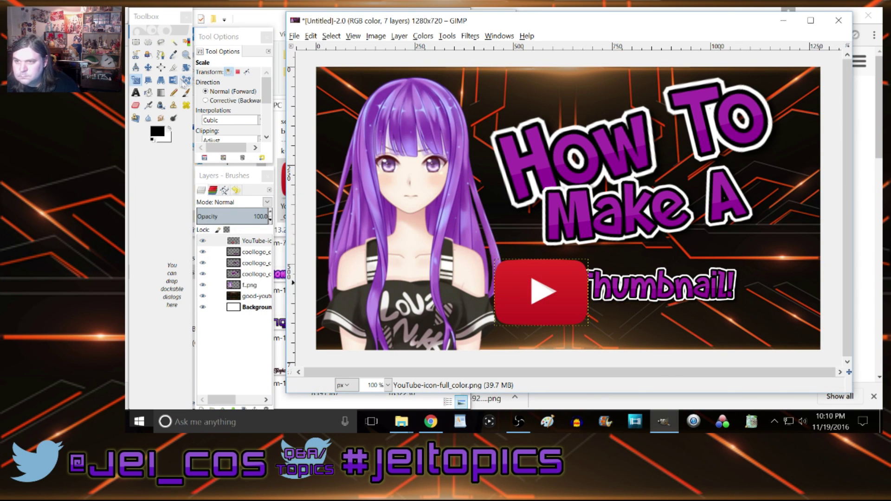
{"action": "left_click", "coordinate": [186, 68]}
{"action": "left_click", "coordinate": [543, 290]}
{"action": "left_click_drag", "start_coordinate": [452, 289], "coordinate": [452, 304]}
{"action": "key", "text": "Return"}
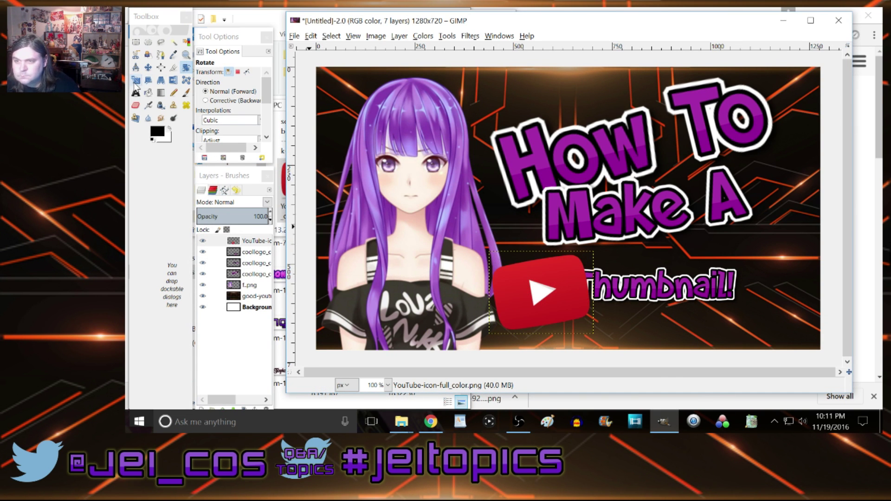
Shift the "Thumbnail!" logo slightly up and place its layer above the YouTube icon layer
{"action": "left_click", "coordinate": [255, 252]}
{"action": "left_click", "coordinate": [668, 286]}
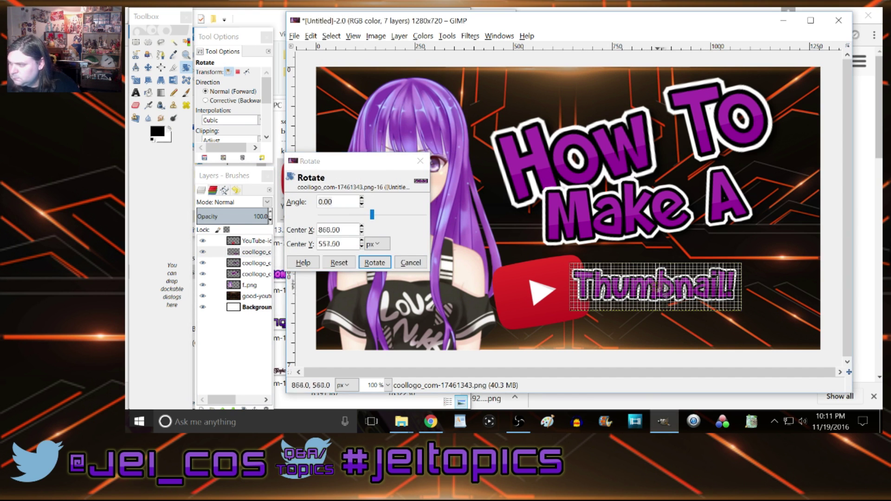
{"action": "left_click_drag", "start_coordinate": [669, 286], "coordinate": [653, 278]}
{"action": "key", "text": "shift+s"}
{"action": "left_click", "coordinate": [300, 291]}
{"action": "left_click_drag", "start_coordinate": [251, 240], "coordinate": [250, 255]}
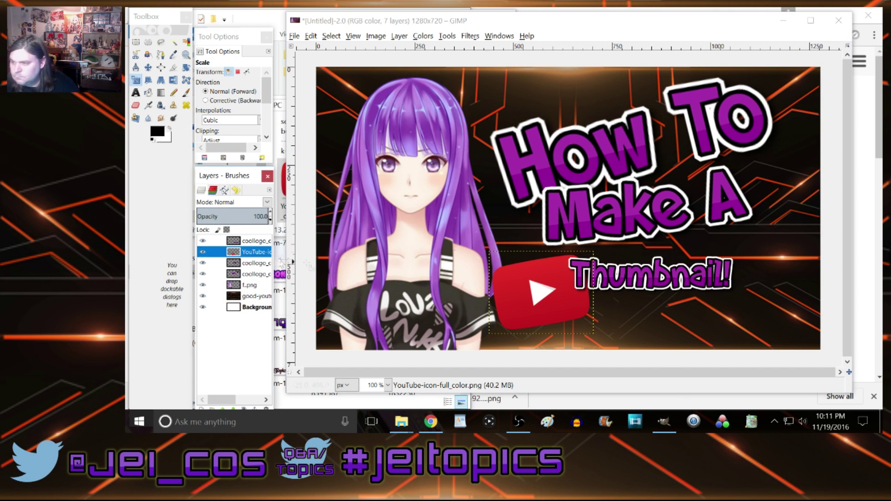
Rotate the "Thumbnail!" logo slightly counterclockwise and enlarge it to about 613 × 219 px below "Make A"
{"action": "left_click", "coordinate": [256, 240]}
{"action": "key", "text": "shift+r"}
{"action": "left_click", "coordinate": [650, 274]}
{"action": "left_click", "coordinate": [374, 265]}
{"action": "key", "text": "shift+s"}
{"action": "left_click", "coordinate": [709, 275]}
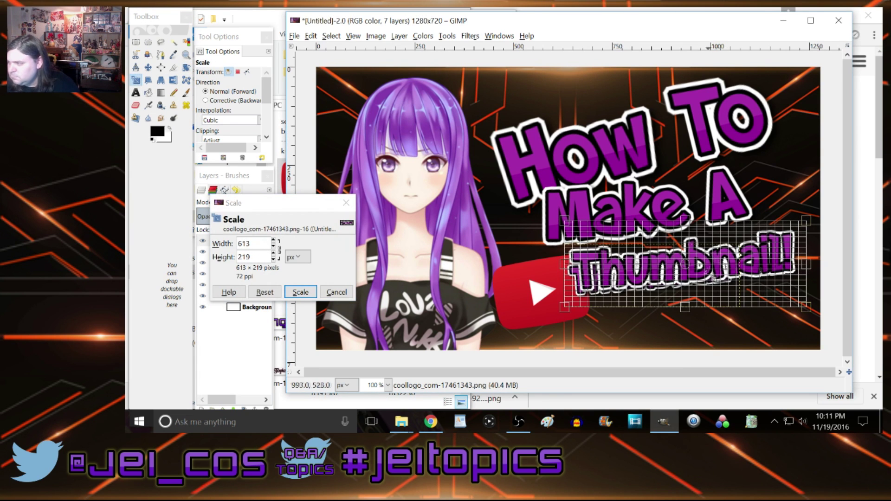
{"action": "left_click", "coordinate": [300, 291]}
Enlarge the YouTube icon over the character's arm and place its layer beneath the "Make A" layer
{"action": "left_click", "coordinate": [250, 255]}
{"action": "left_click", "coordinate": [525, 276]}
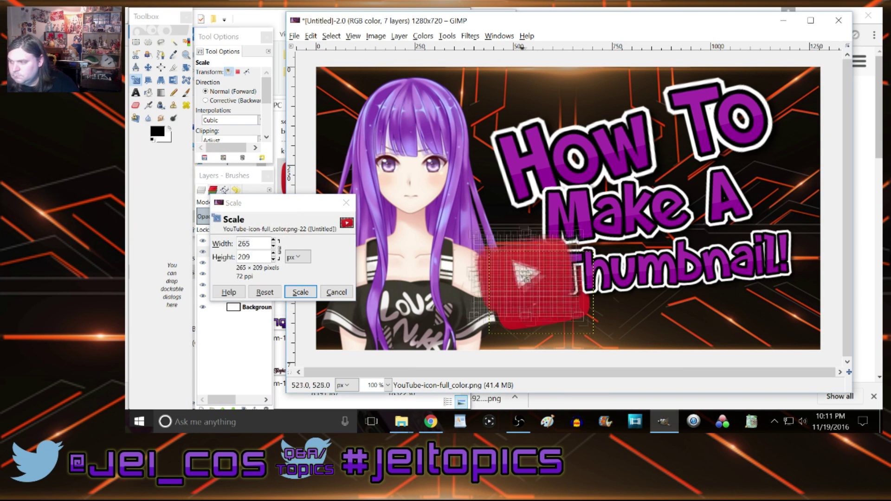
{"action": "left_click_drag", "start_coordinate": [526, 278], "coordinate": [511, 268]}
{"action": "key", "text": "Return"}
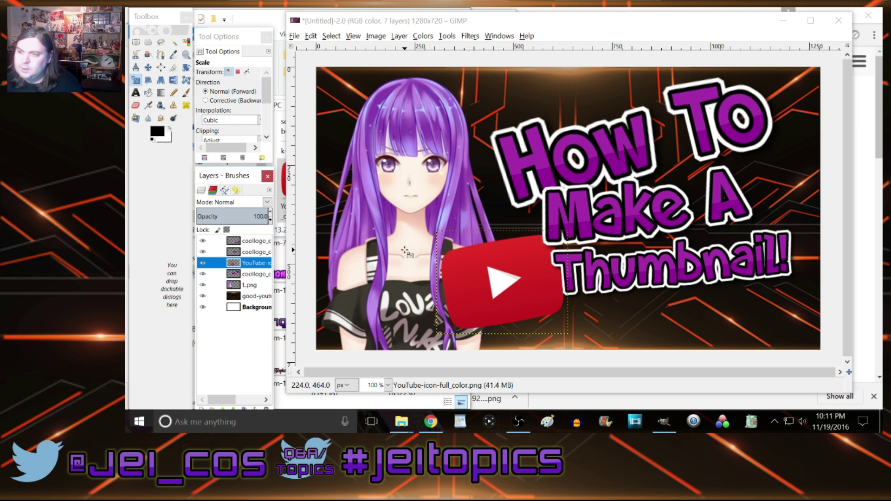
Enlarge the "Thumbnail!" logo toward the character so that it overlaps the YouTube icon
{"action": "left_click", "coordinate": [689, 274]}
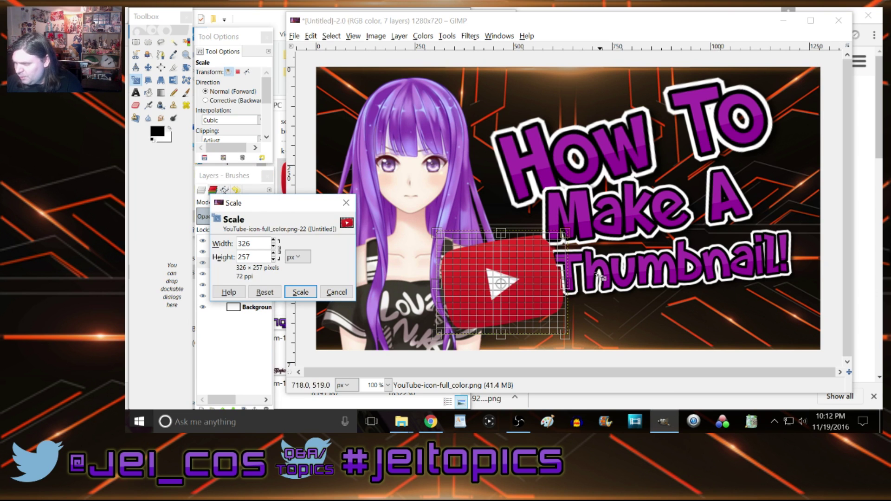
{"action": "left_click", "coordinate": [336, 292]}
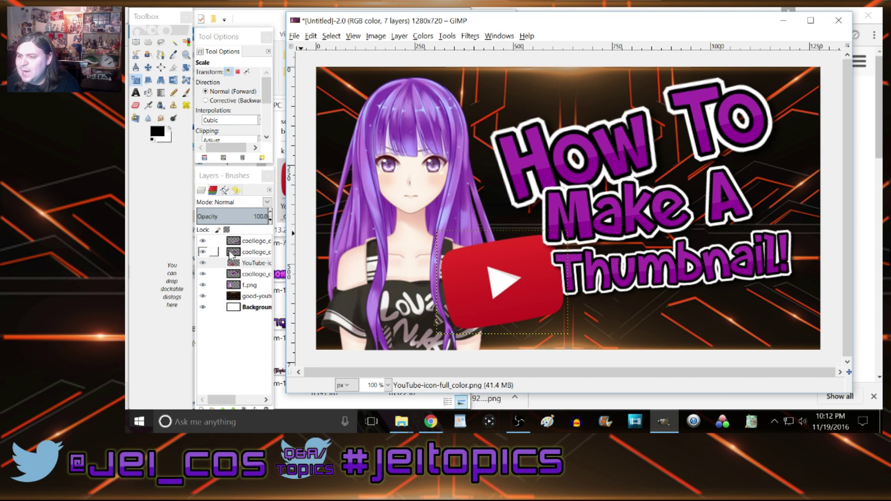
{"action": "left_click", "coordinate": [233, 239]}
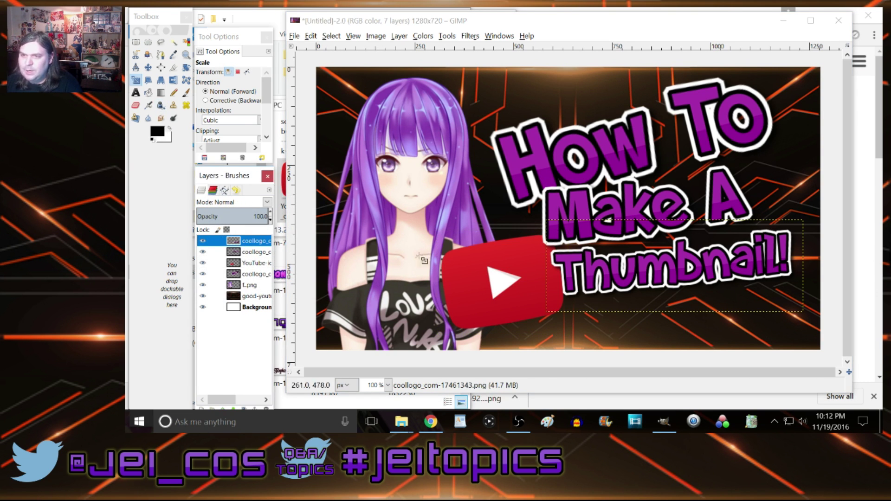
{"action": "left_click", "coordinate": [617, 298]}
{"action": "left_click_drag", "start_coordinate": [604, 304], "coordinate": [548, 311]}
{"action": "left_click", "coordinate": [316, 292]}
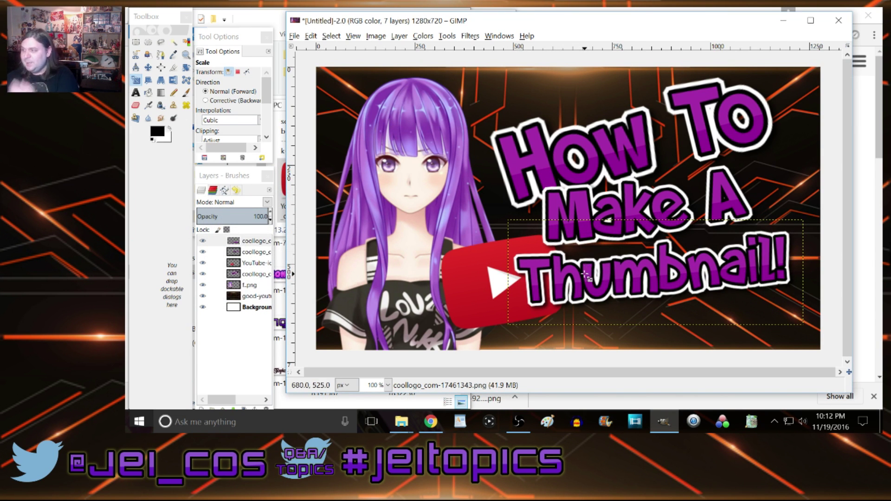
Move the "Make A" logo layer slightly down and to the right, keeping its 599 × 305 px size
{"action": "left_click", "coordinate": [249, 255]}
{"action": "left_click", "coordinate": [576, 218]}
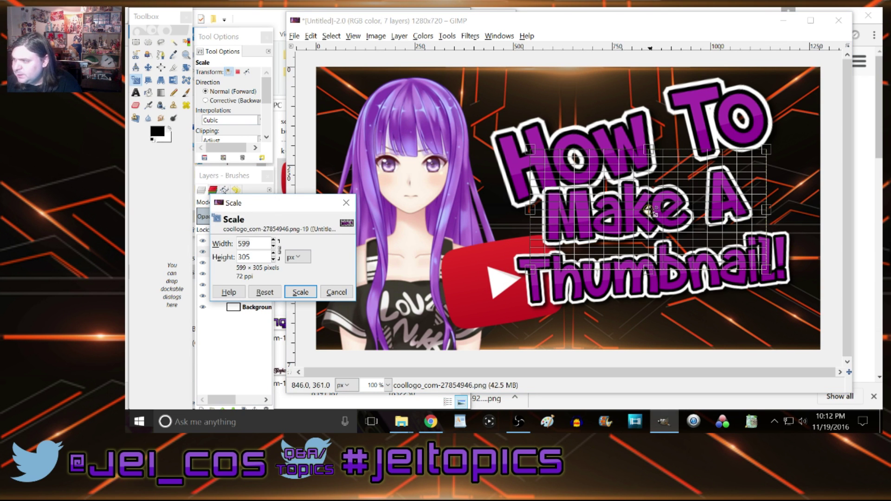
{"action": "left_click_drag", "start_coordinate": [649, 209], "coordinate": [652, 216]}
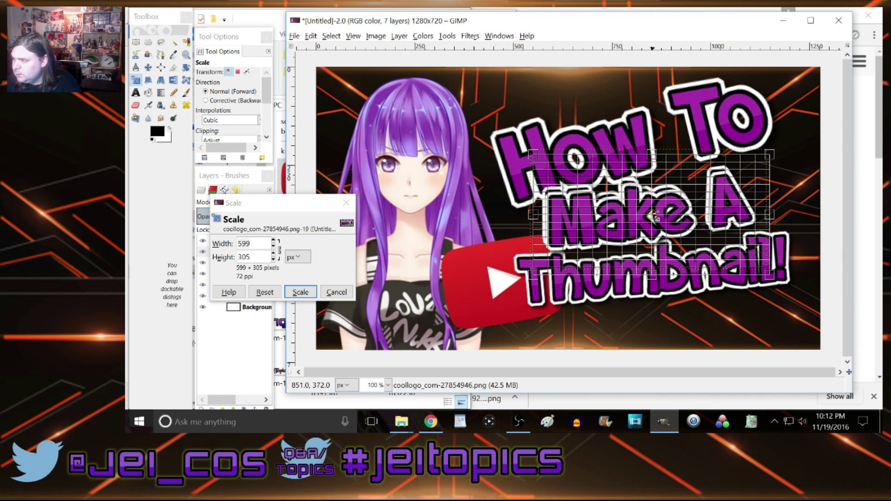
{"action": "left_click", "coordinate": [300, 292]}
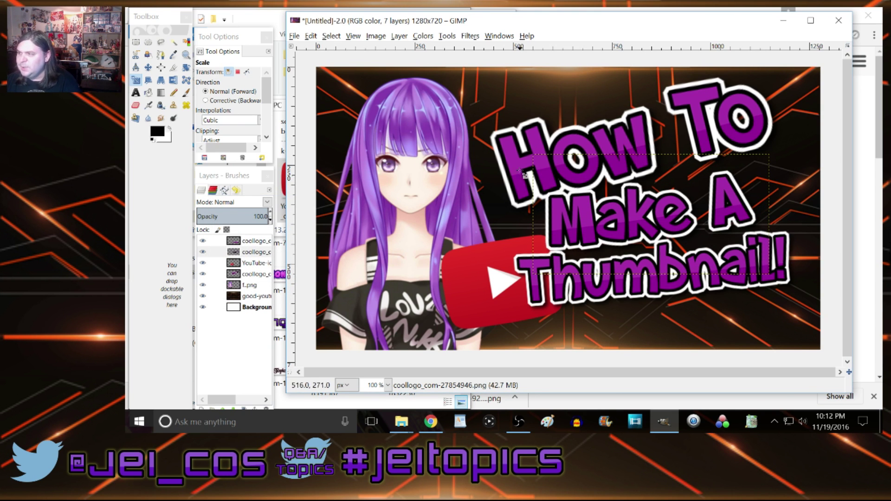
Move the "How To" logo layer slightly left and up, keeping its 806 × 481 px size
{"action": "left_click", "coordinate": [250, 274]}
{"action": "left_click", "coordinate": [589, 166]}
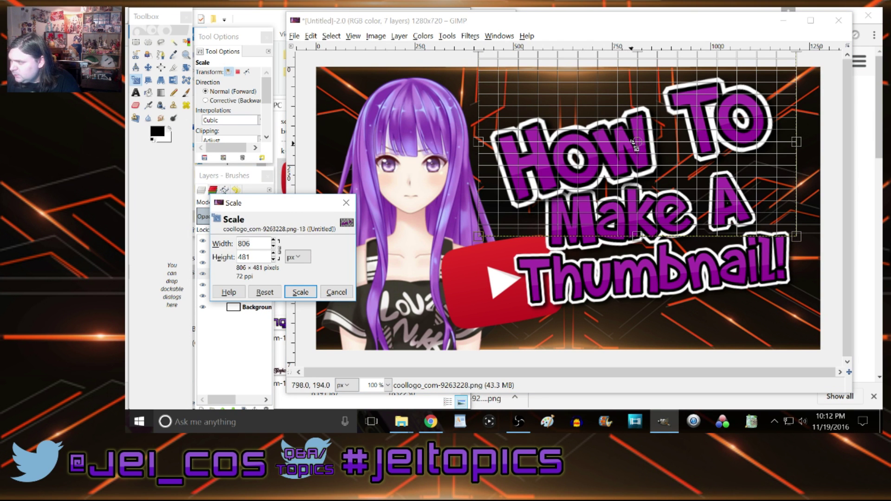
{"action": "left_click_drag", "start_coordinate": [637, 142], "coordinate": [629, 140]}
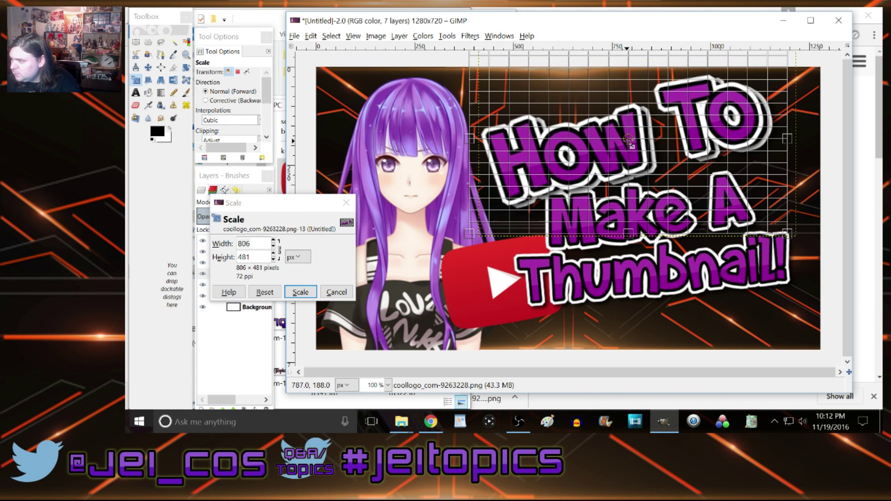
{"action": "left_click", "coordinate": [306, 292]}
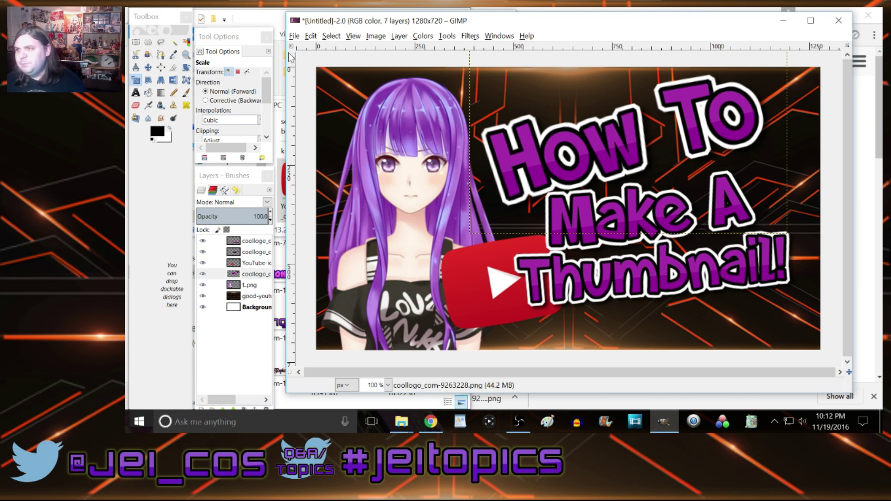
Set up an image export to the Jei folder in Pictures under the file name thumbnail007.png
{"action": "left_click", "coordinate": [294, 37]}
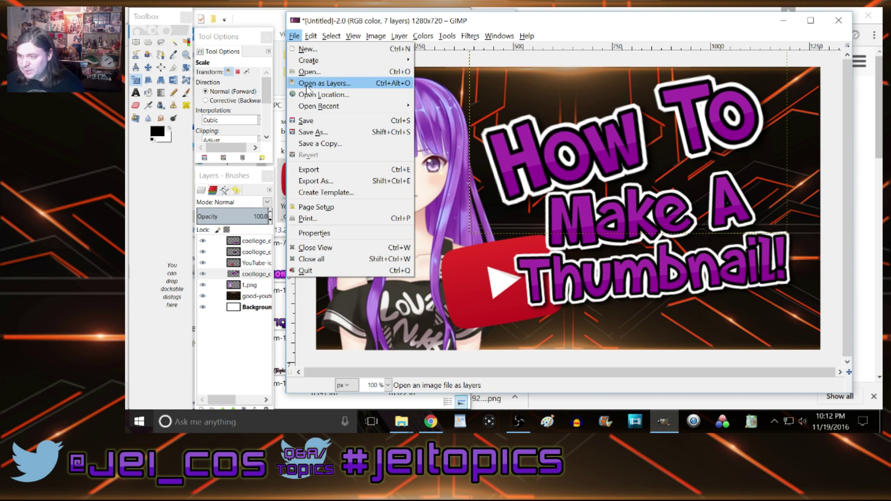
{"action": "left_click", "coordinate": [318, 185]}
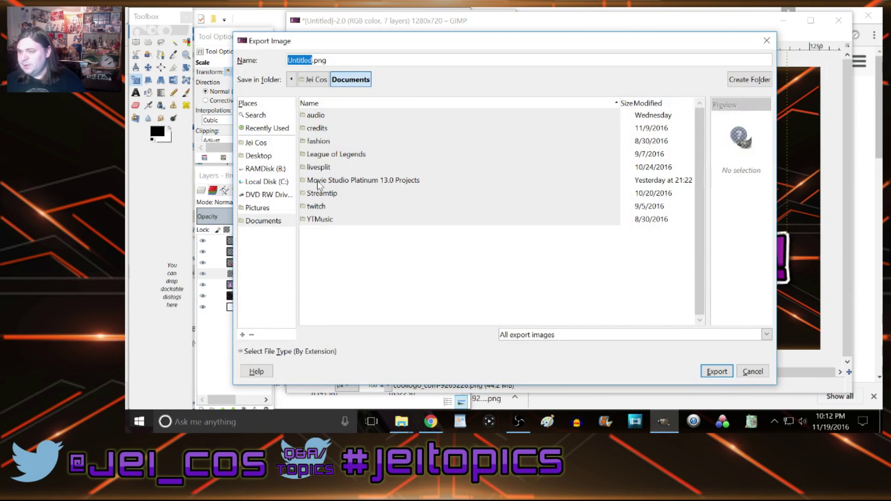
{"action": "left_click", "coordinate": [258, 208]}
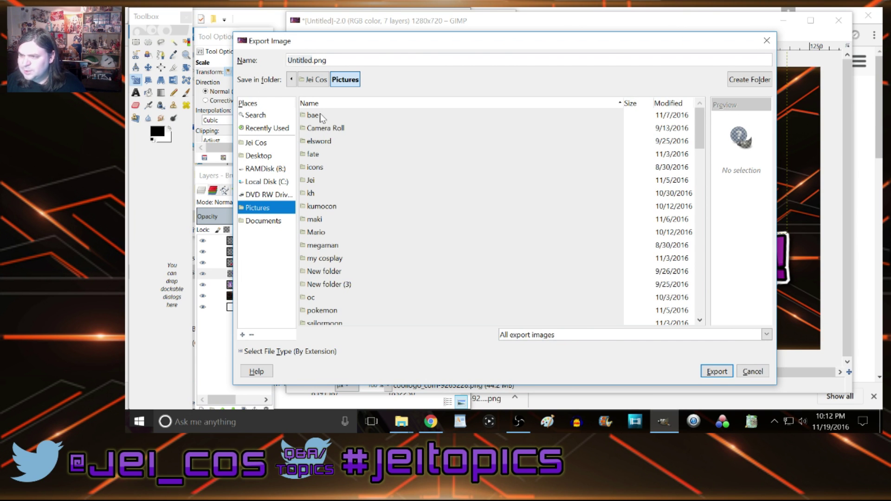
{"action": "left_click", "coordinate": [320, 182]}
{"action": "double_click", "coordinate": [320, 182]}
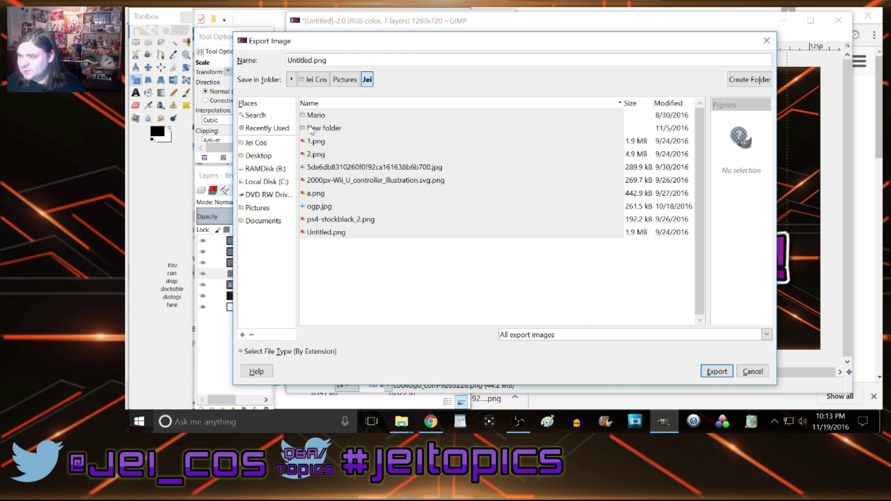
{"action": "double_click", "coordinate": [308, 60]}
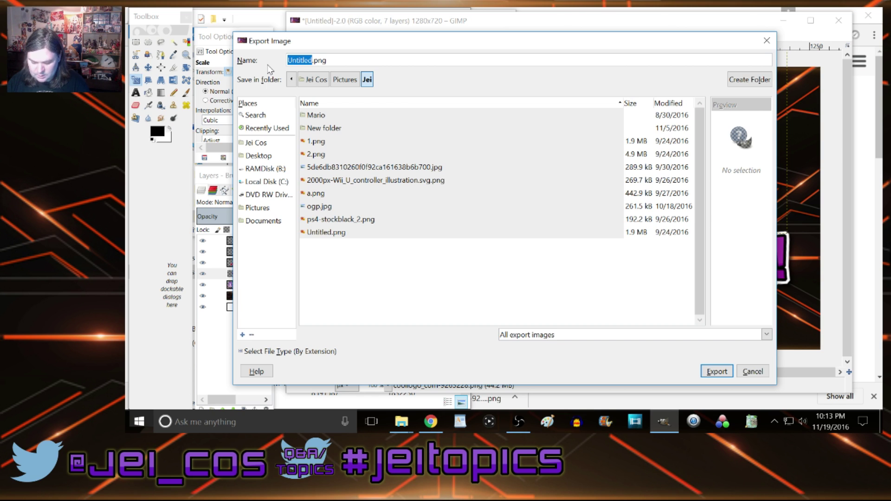
{"action": "type", "text": "thumbna"}
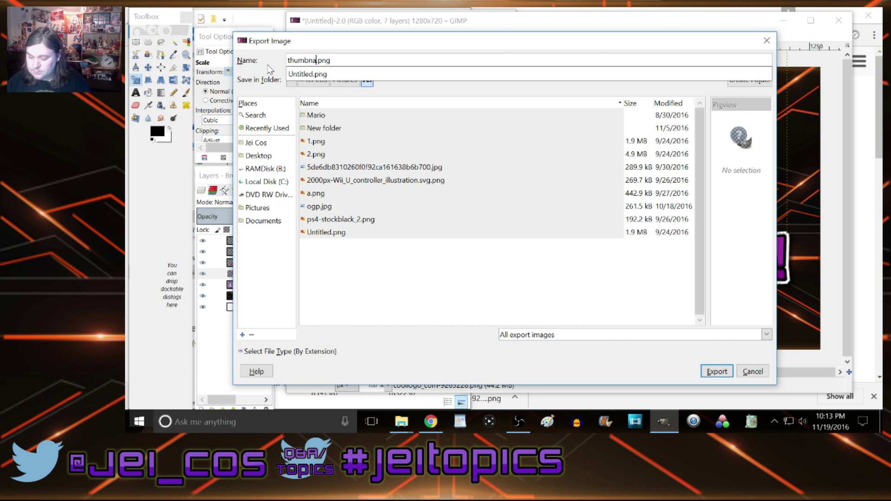
{"action": "type", "text": "il"}
{"action": "type", "text": "00"}
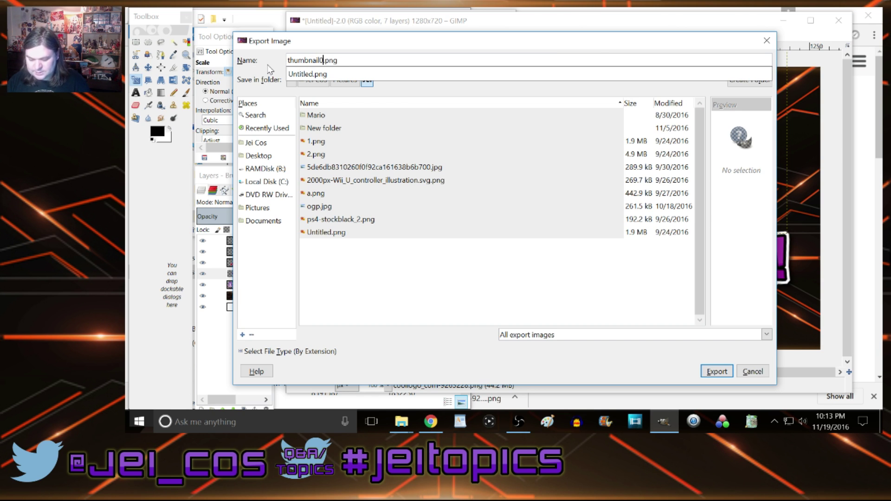
{"action": "type", "text": "7"}
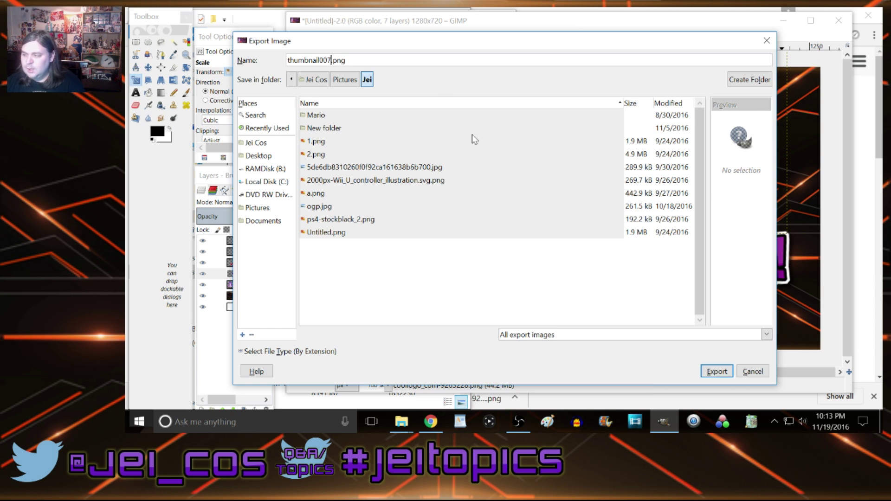
Choose PNG image (*.png) as the file type and export the image with Save background color turned off
{"action": "left_click", "coordinate": [653, 336]}
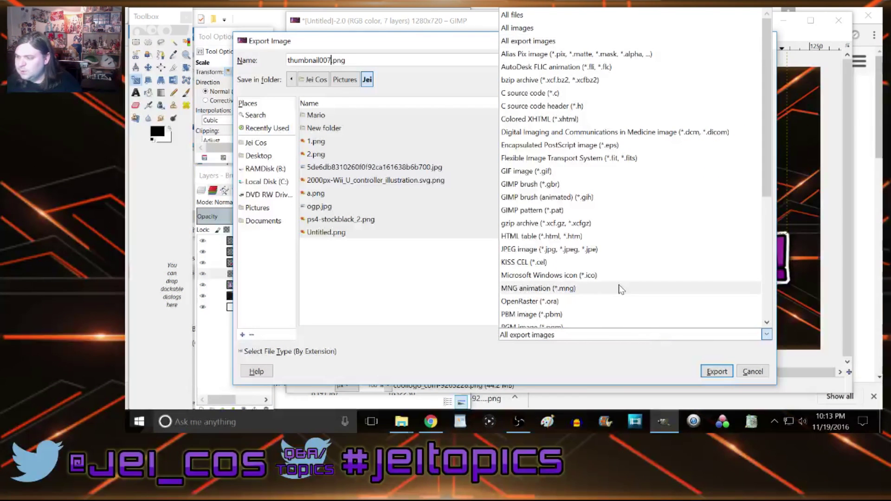
{"action": "scroll", "coordinate": [621, 289], "scroll_direction": "down", "scroll_amount": 1}
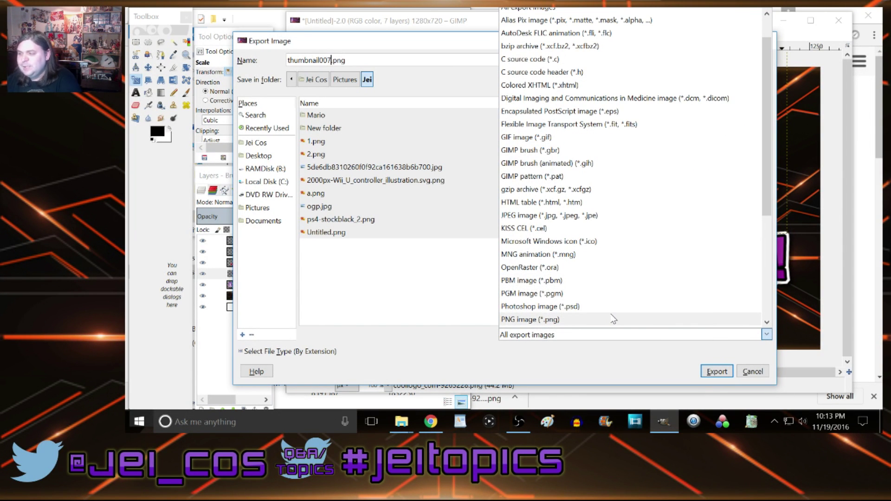
{"action": "left_click", "coordinate": [582, 321]}
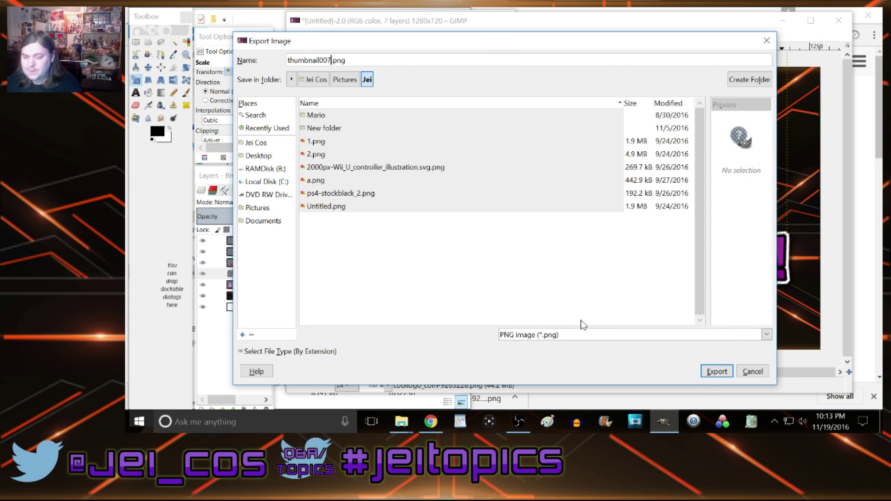
{"action": "left_click", "coordinate": [717, 371]}
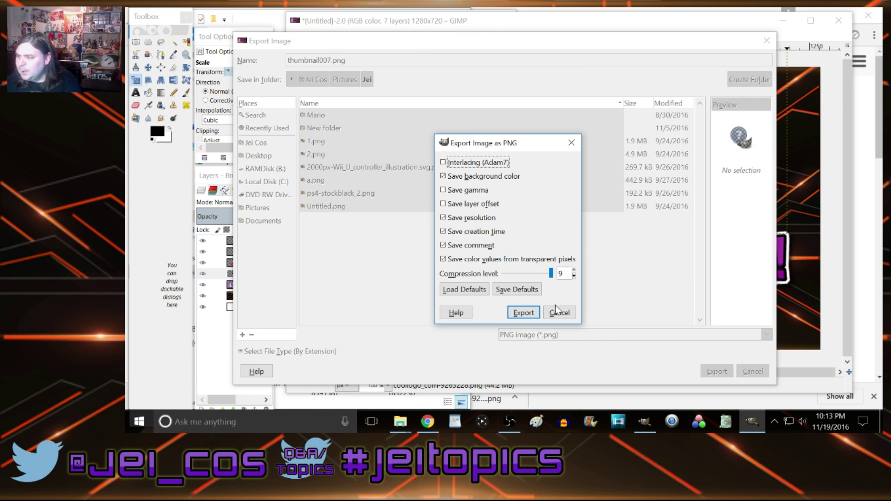
{"action": "left_click", "coordinate": [444, 176]}
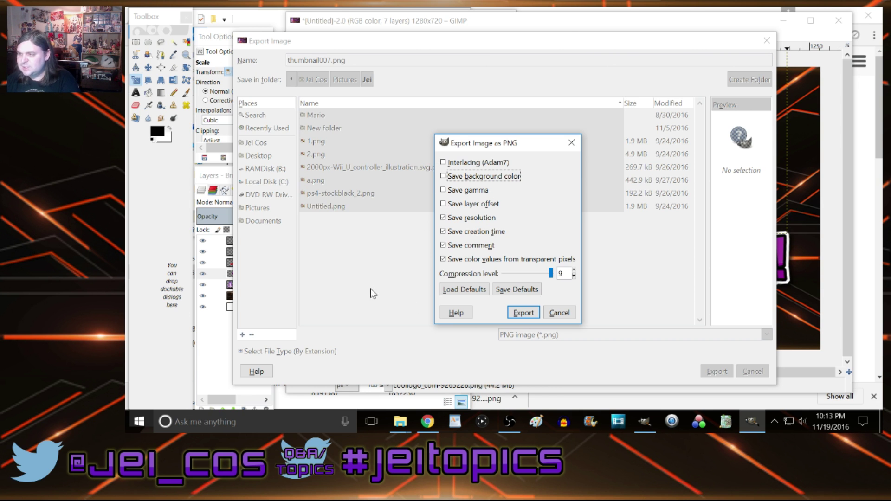
{"action": "left_click", "coordinate": [523, 313]}
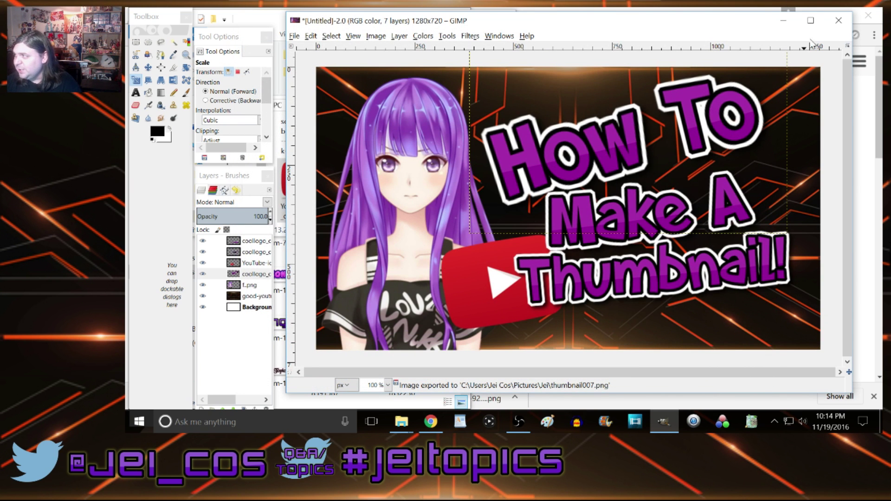
Switch to File Explorer and open the exported thumbnail007 from the Jei folder in Pictures to view it
{"action": "left_click", "coordinate": [411, 414]}
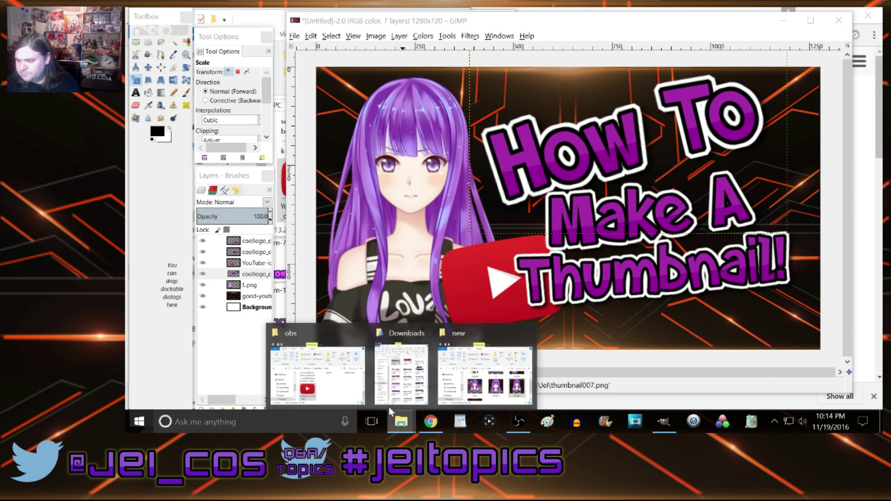
{"action": "left_click", "coordinate": [477, 392]}
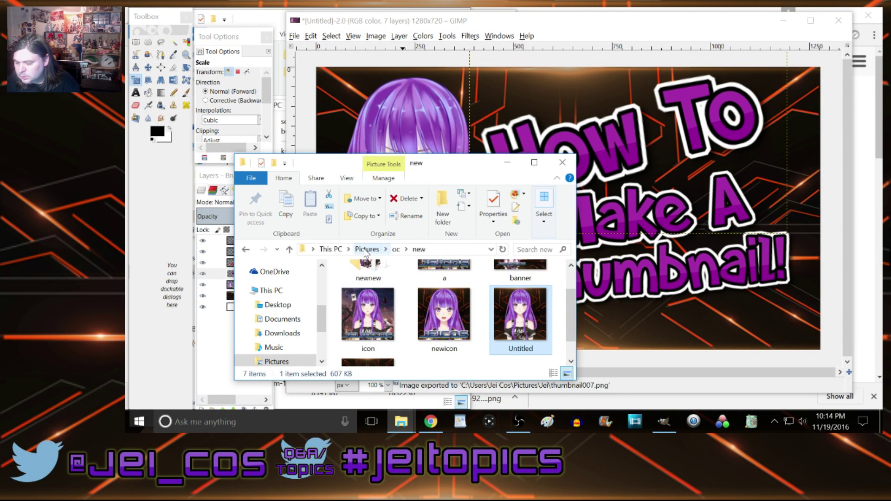
{"action": "left_click", "coordinate": [361, 249]}
{"action": "scroll", "coordinate": [496, 321], "scroll_direction": "up", "scroll_amount": 3}
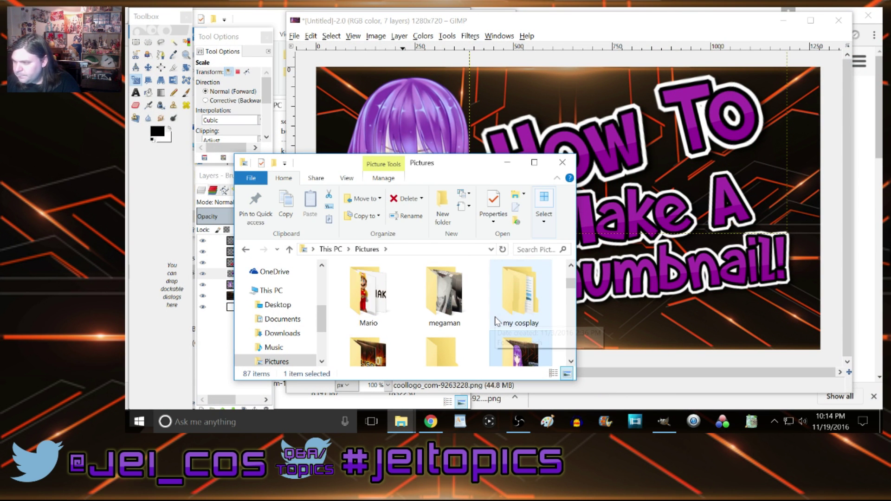
{"action": "scroll", "coordinate": [464, 315], "scroll_direction": "up", "scroll_amount": 1}
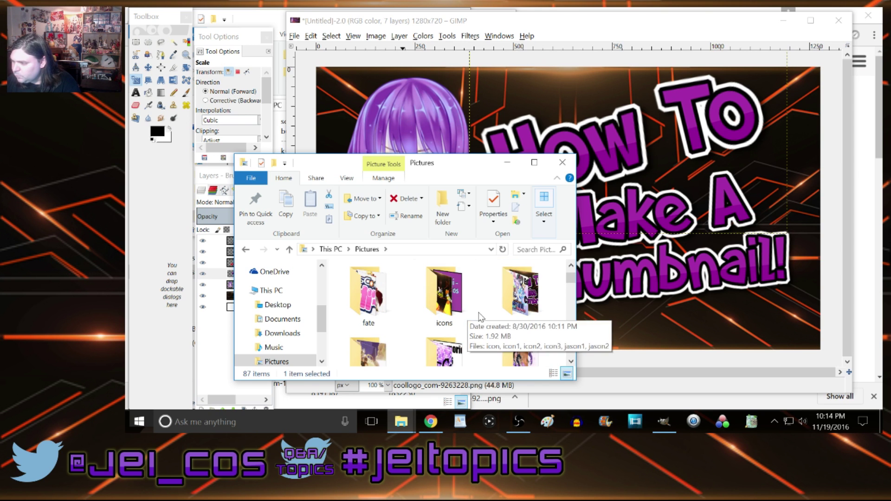
{"action": "double_click", "coordinate": [473, 304]}
{"action": "scroll", "coordinate": [474, 304], "scroll_direction": "down", "scroll_amount": 3}
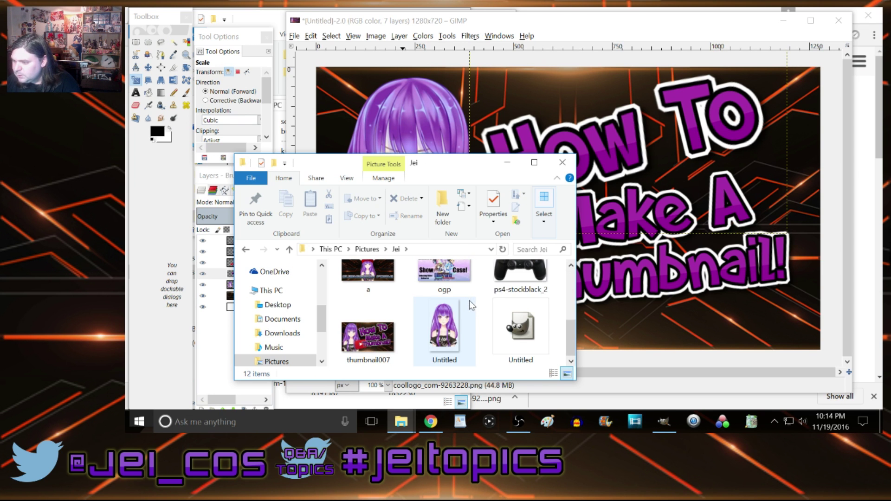
{"action": "left_click", "coordinate": [356, 340]}
{"action": "double_click", "coordinate": [356, 340]}
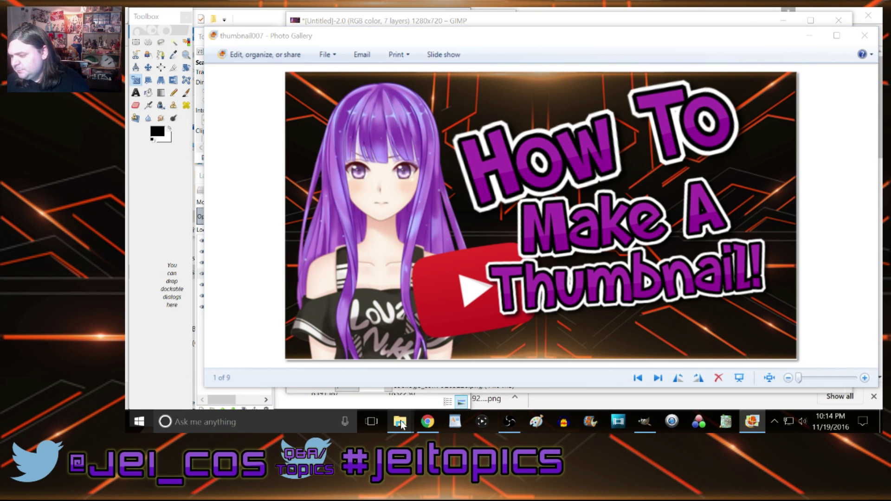
Look through the avatars folder under Pictures > youtube in File Explorer, viewing the atlis image and closing it again
{"action": "mouse_move", "coordinate": [400, 421]}
{"action": "mouse_move", "coordinate": [459, 384]}
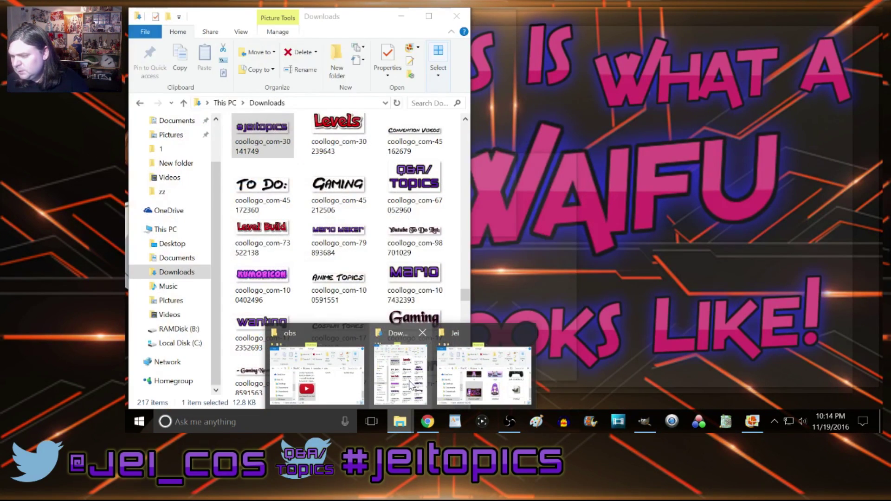
{"action": "left_click", "coordinate": [344, 387]}
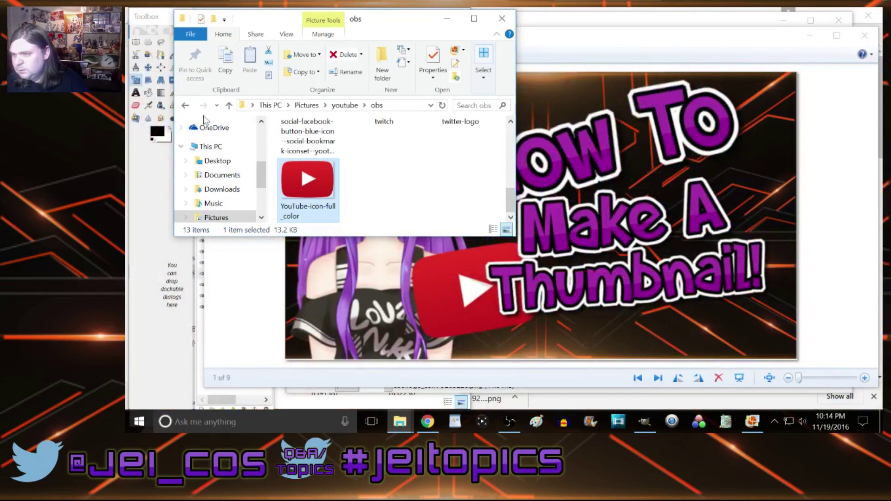
{"action": "left_click", "coordinate": [185, 105]}
{"action": "scroll", "coordinate": [284, 164], "scroll_direction": "up", "scroll_amount": 5}
{"action": "double_click", "coordinate": [308, 148]}
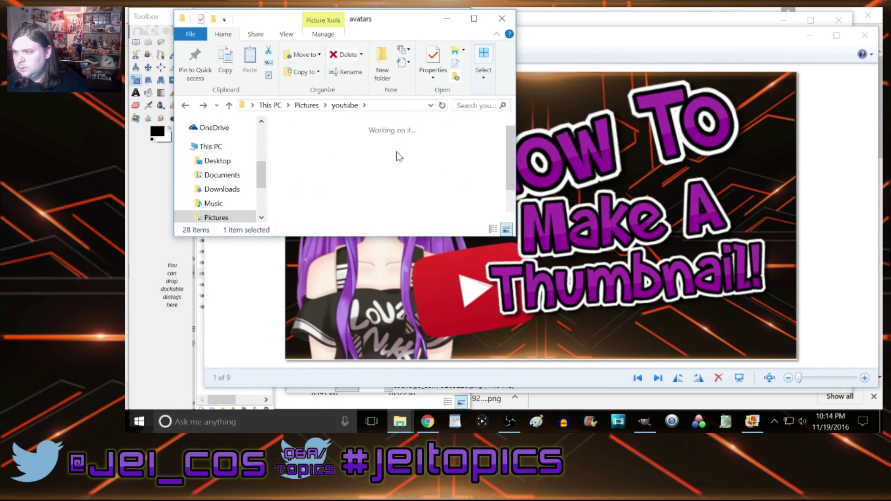
{"action": "scroll", "coordinate": [360, 193], "scroll_direction": "up", "scroll_amount": 1}
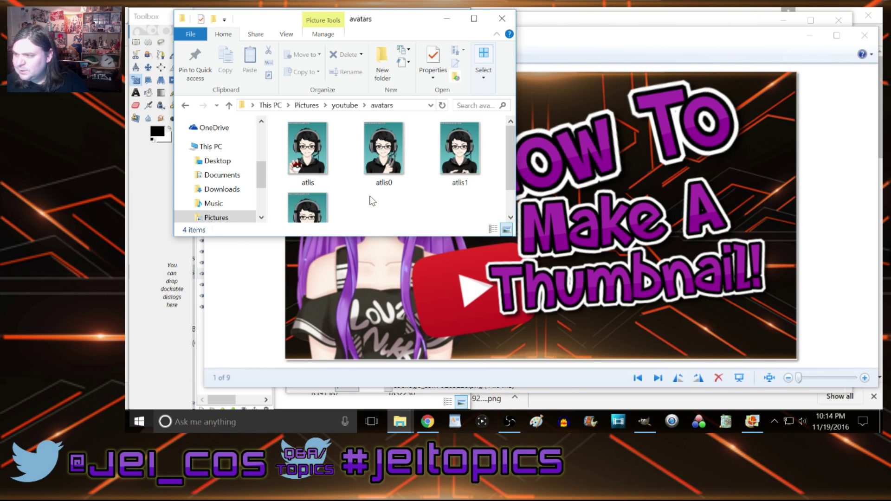
{"action": "double_click", "coordinate": [315, 162]}
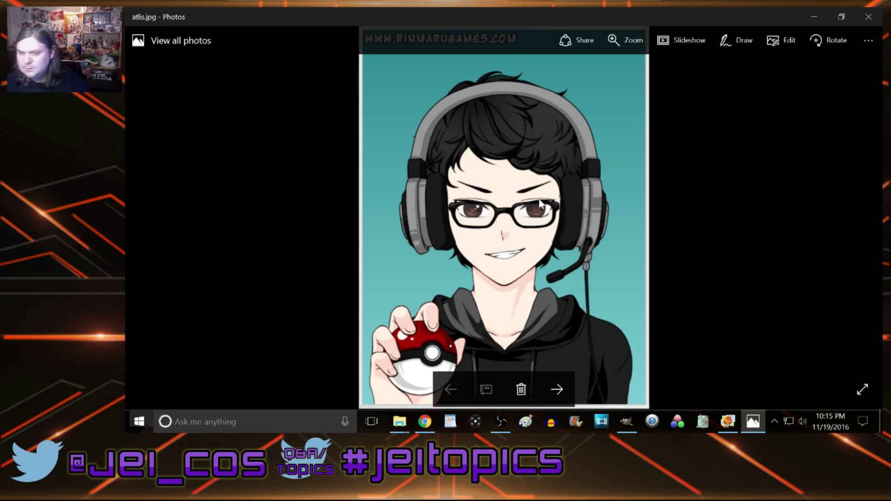
{"action": "left_click", "coordinate": [869, 17]}
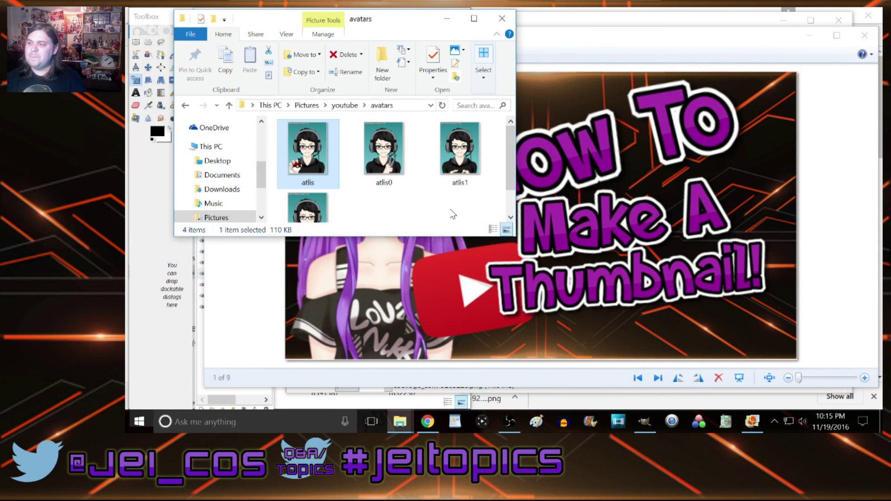